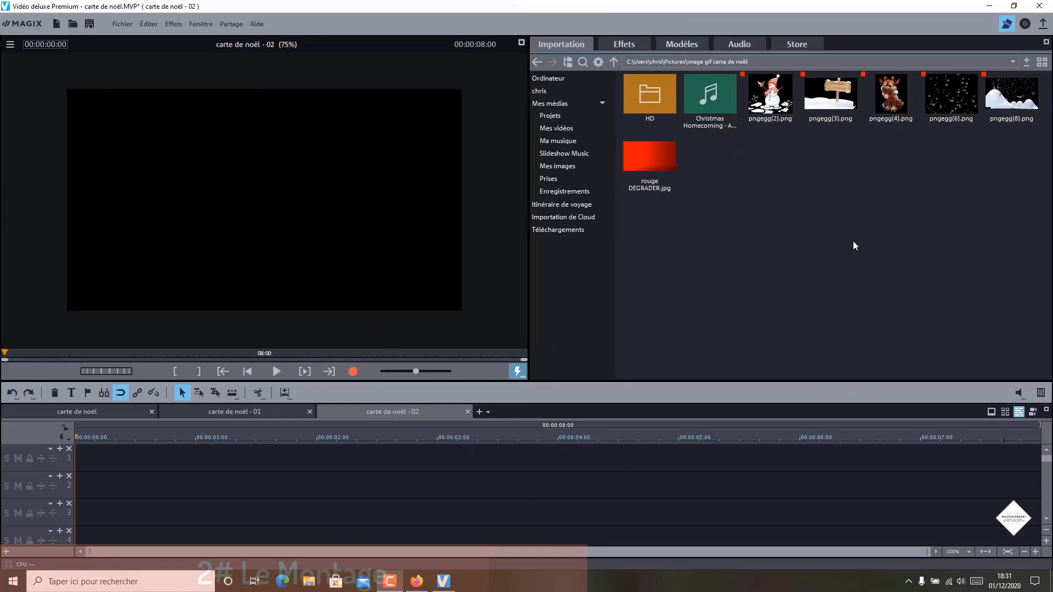
# Enlarge the timeline area and place rouge DEGRADER.jpg, pngegg(6).png, pngegg(8).png and pngegg(3).png at the start of tracks 1 to 4.
pyautogui.moveTo(789, 384); pyautogui.dragTo(791, 241)
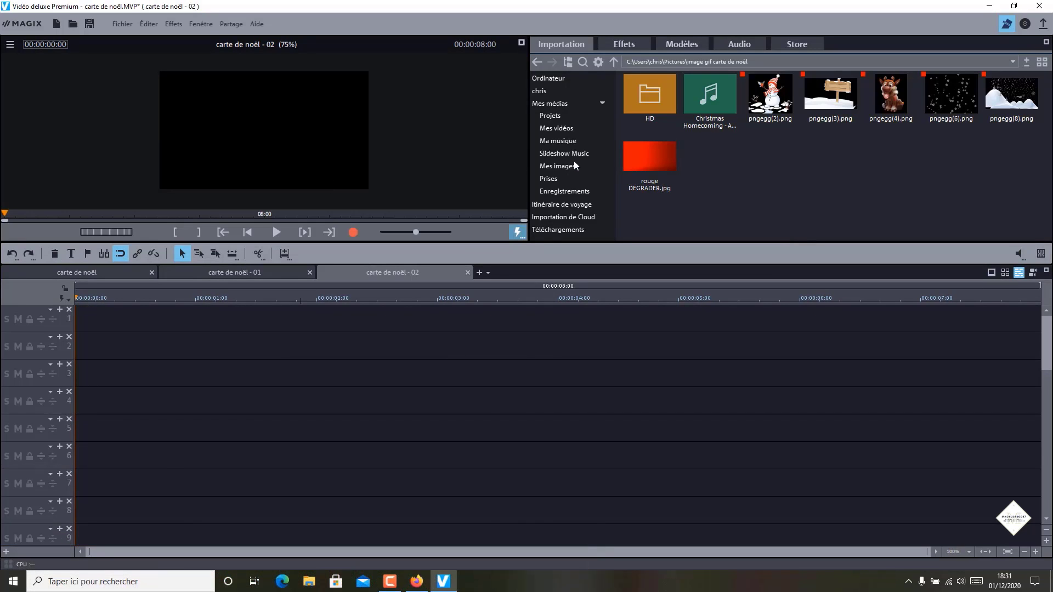
pyautogui.moveTo(650, 159); pyautogui.dragTo(98, 326)
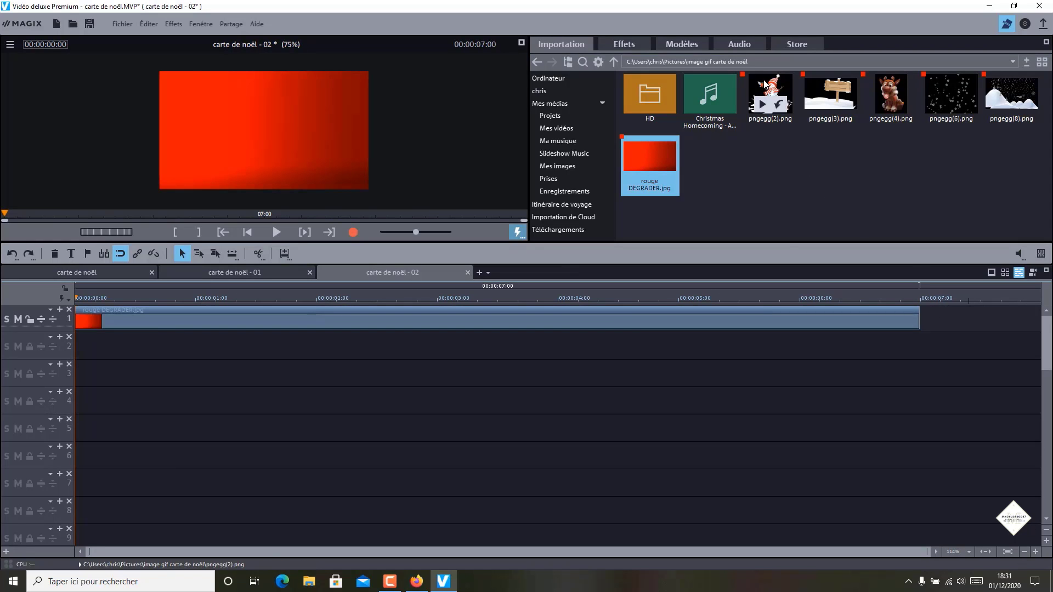
pyautogui.moveTo(951, 96); pyautogui.dragTo(137, 349)
pyautogui.moveTo(1012, 96); pyautogui.dragTo(104, 374)
pyautogui.moveTo(831, 96); pyautogui.dragTo(110, 403)
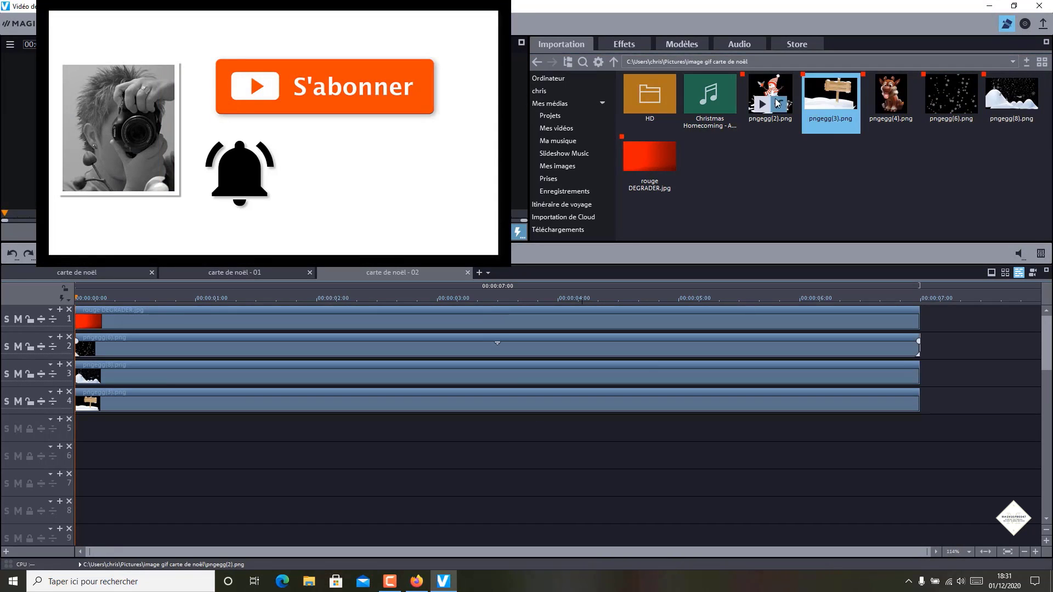
# Place pngegg(2).png, pngegg(4).png and the Christmas Homecoming music file at the start of tracks 5, 6 and 7.
pyautogui.moveTo(770, 96); pyautogui.dragTo(104, 428)
pyautogui.moveTo(891, 96); pyautogui.dragTo(104, 455)
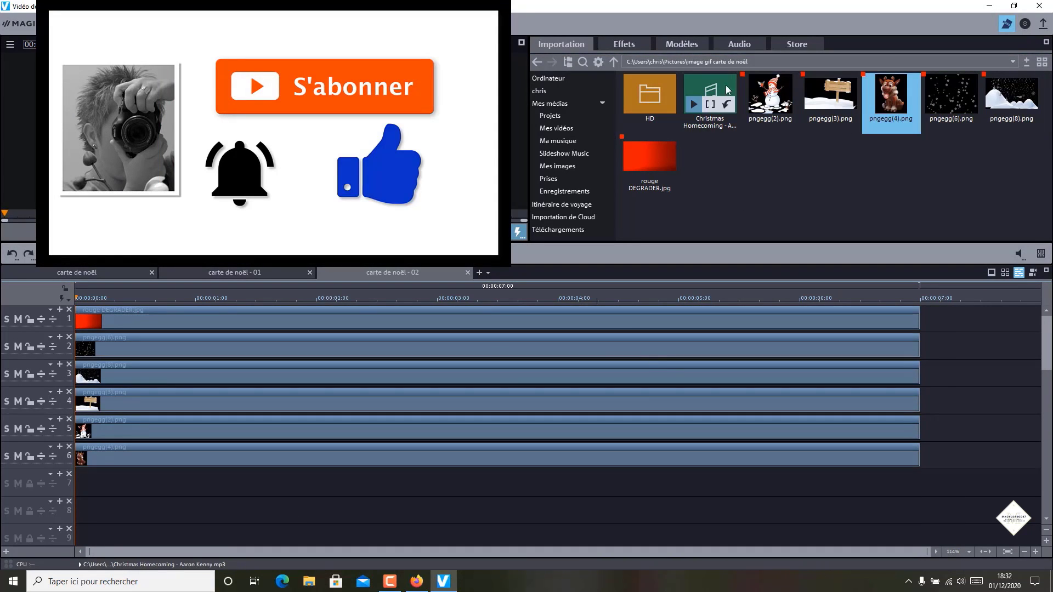
pyautogui.moveTo(710, 96); pyautogui.dragTo(137, 482)
# Place the white oval mask Oval9_1920x1080.jpg from the HD folder at the start of track 9.
pyautogui.click(662, 114)
pyautogui.doubleClick(662, 114)
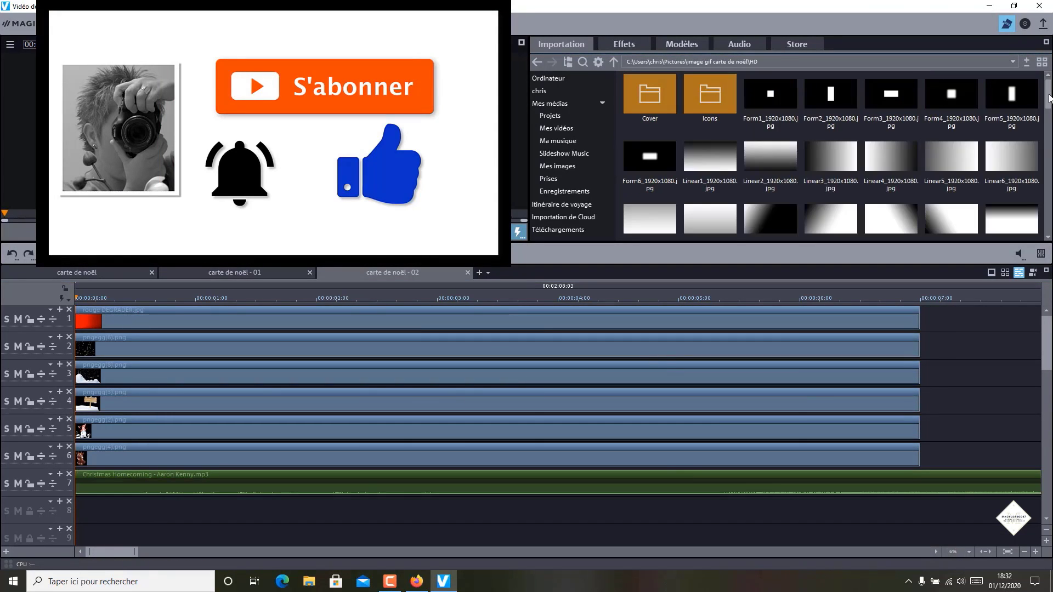
pyautogui.moveTo(711, 218); pyautogui.dragTo(88, 537)
# Extend the red background on track 1 and the image clips on tracks 2 to 6 so they end at 00:01:00:00.
pyautogui.click(1023, 552)
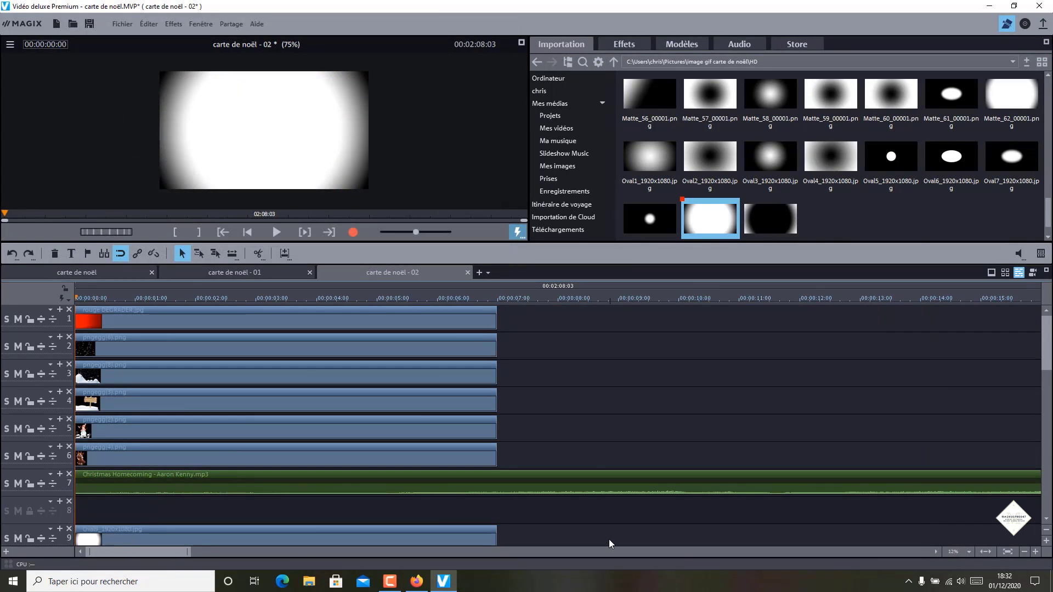
pyautogui.click(1024, 552)
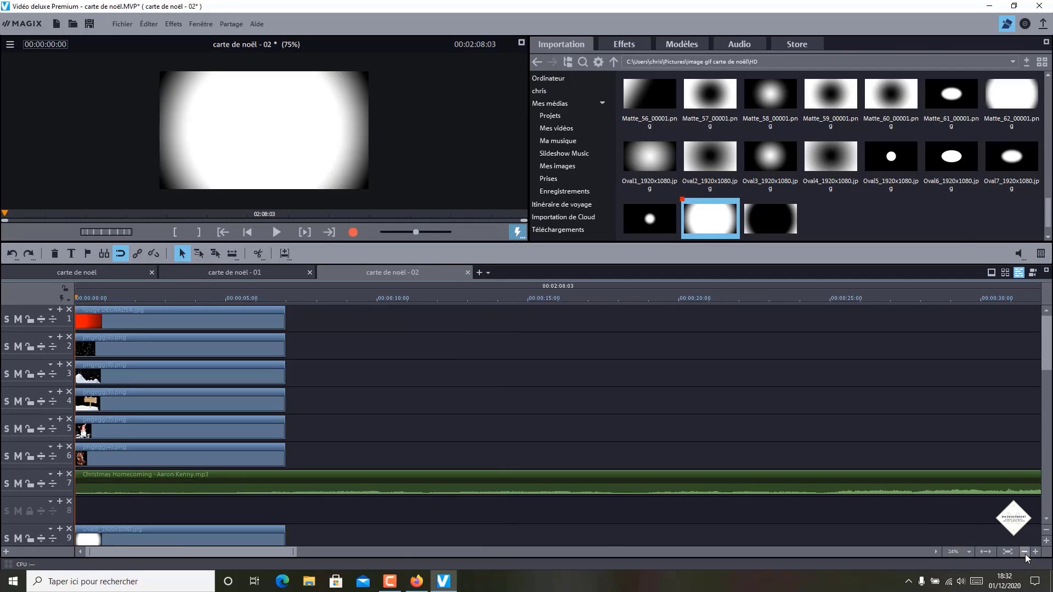
pyautogui.click(1024, 551)
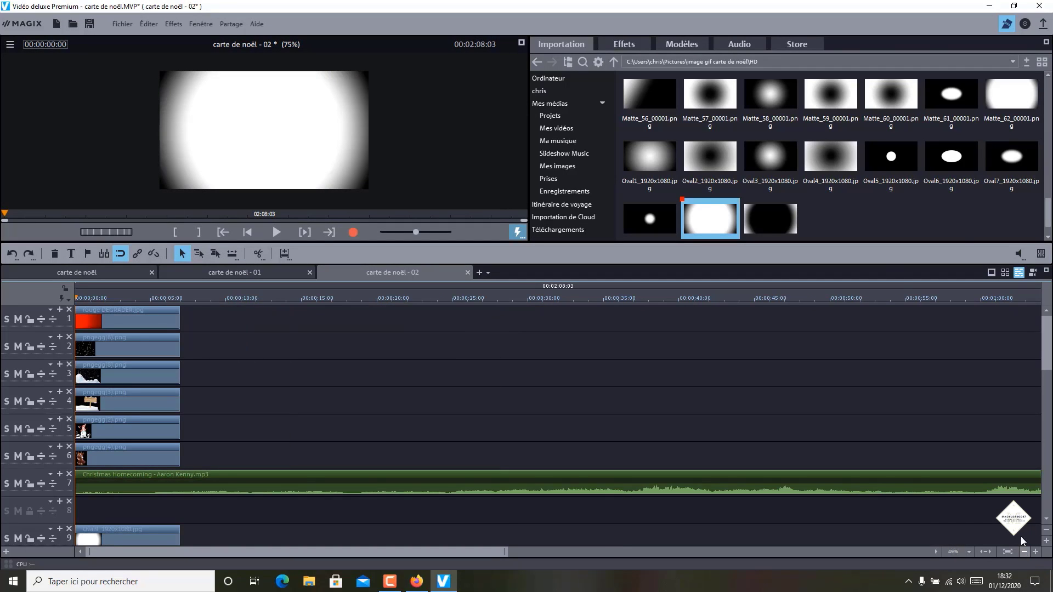
pyautogui.click(980, 300)
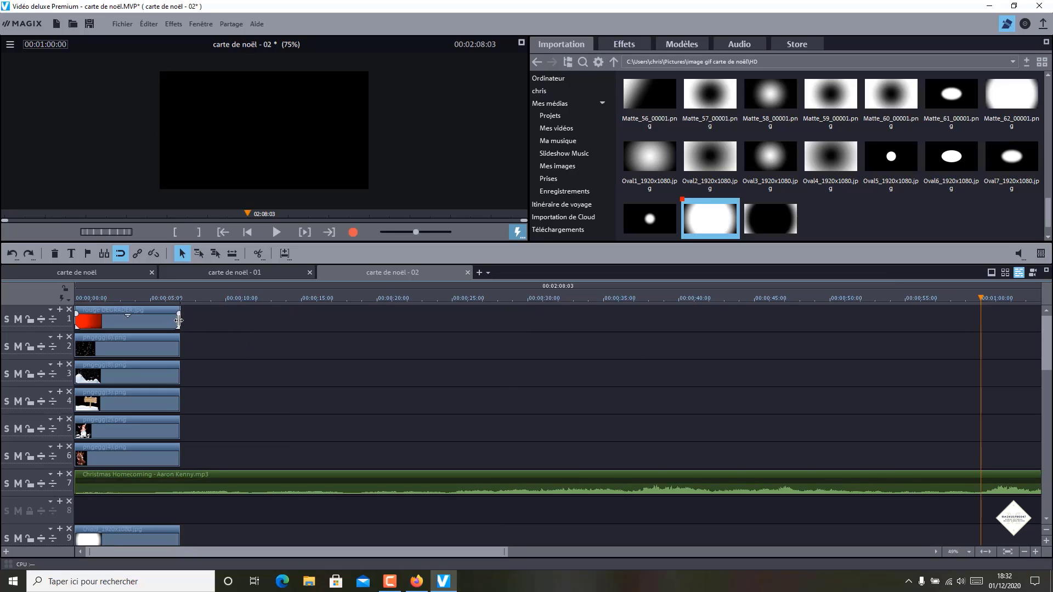
pyautogui.moveTo(178, 320); pyautogui.dragTo(979, 349)
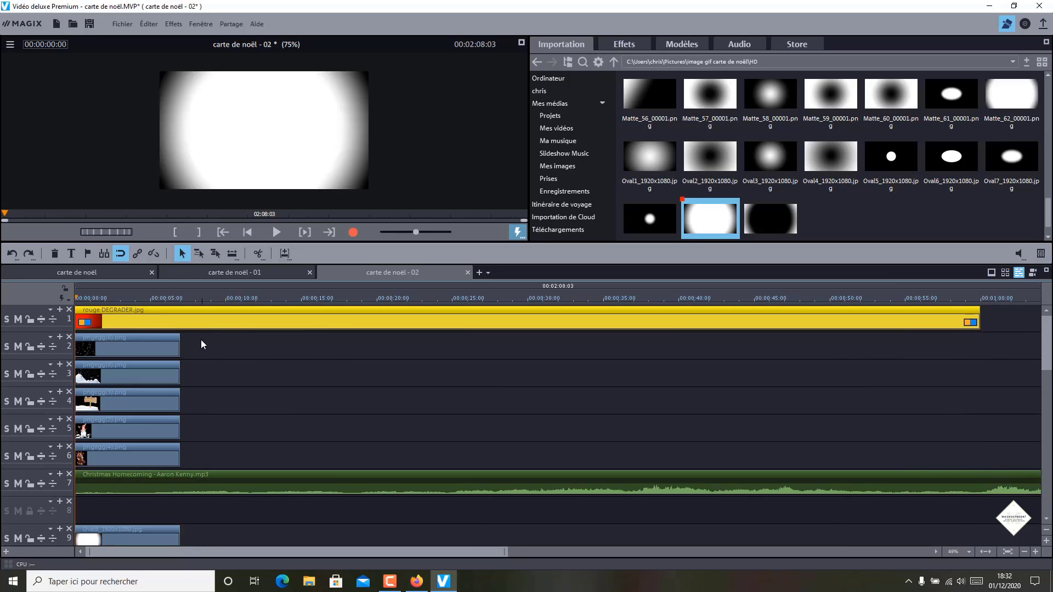
pyautogui.moveTo(202, 341); pyautogui.dragTo(144, 460)
pyautogui.moveTo(179, 349); pyautogui.dragTo(977, 373)
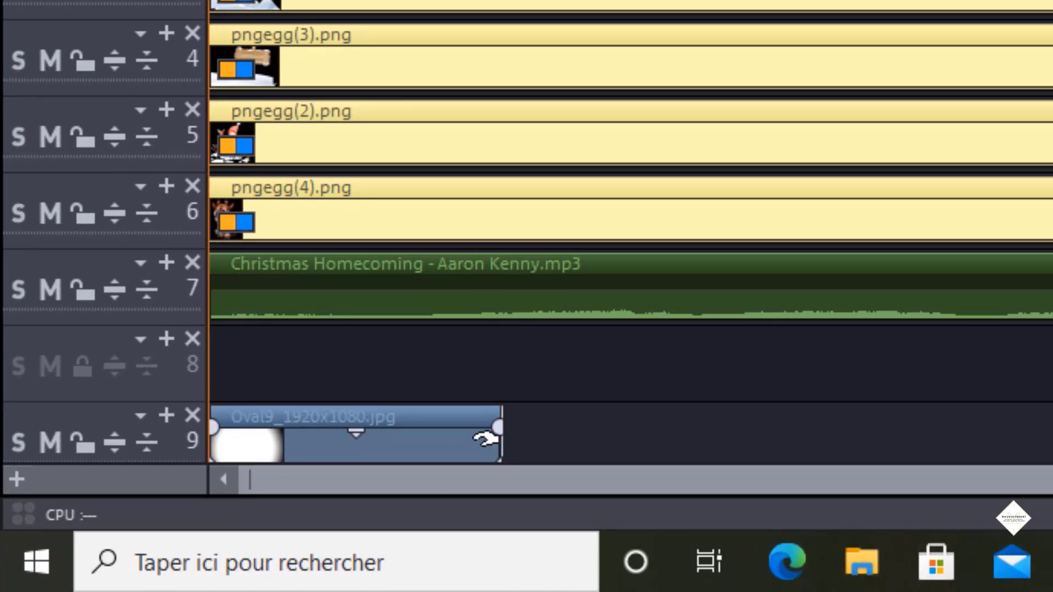
# Mute track 9 and extend its Oval9 mask clip to the one-minute end of the other images.
pyautogui.click(10, 539)
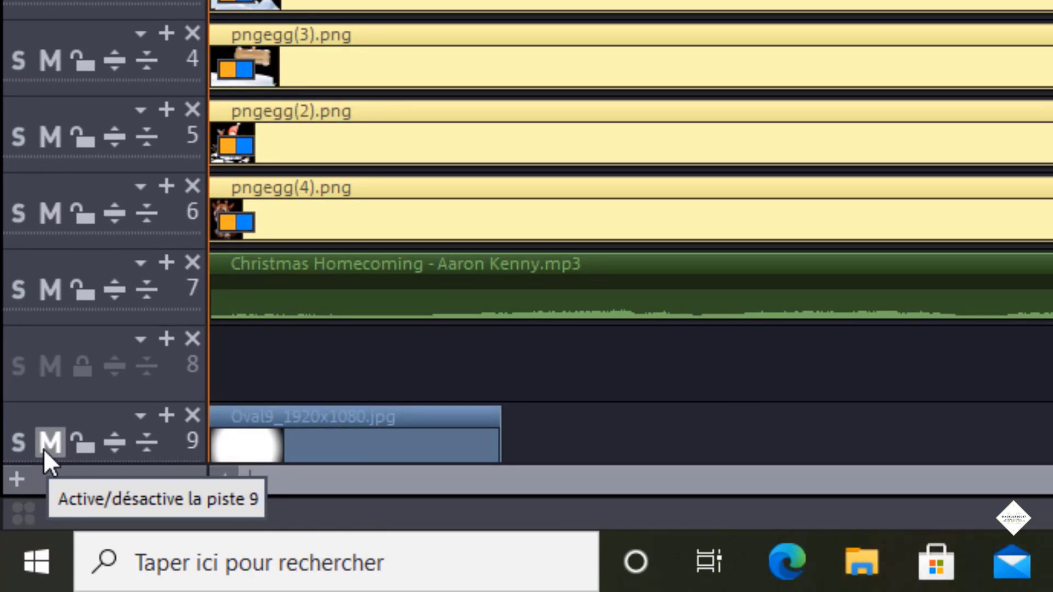
pyautogui.click(46, 449)
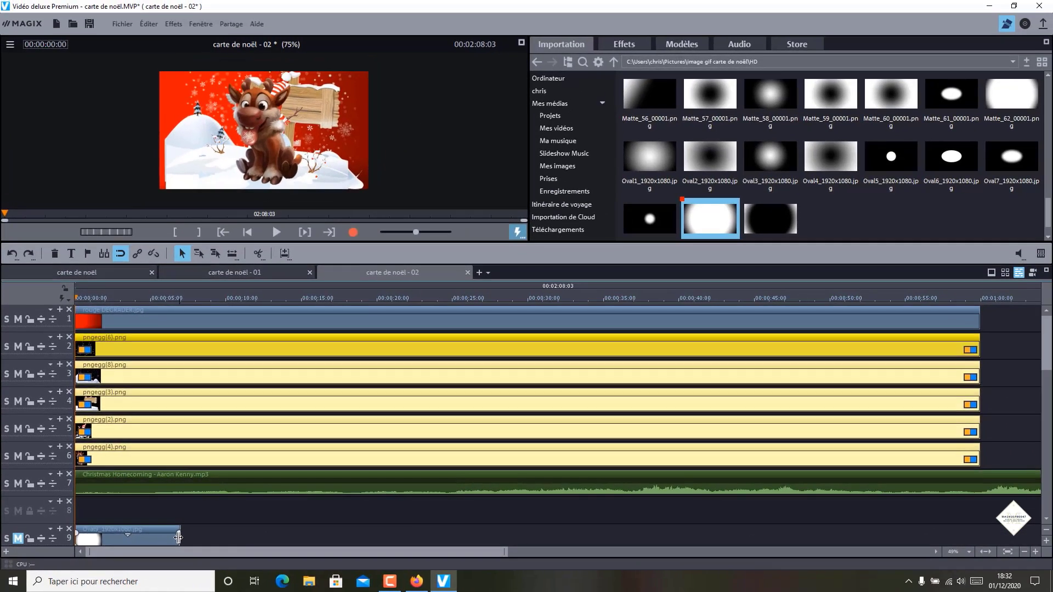
pyautogui.moveTo(178, 537); pyautogui.dragTo(986, 538)
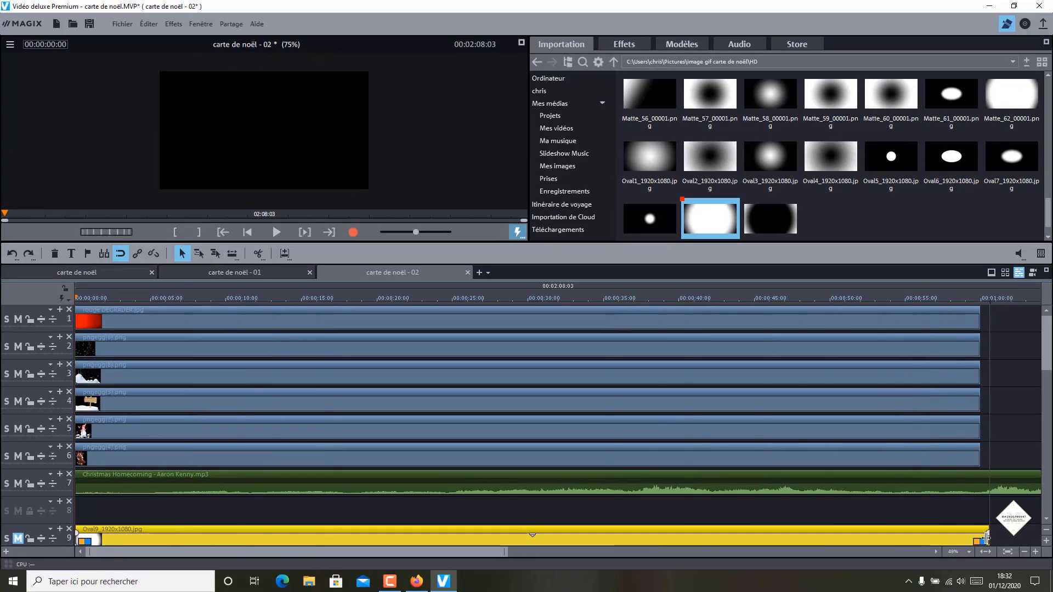
# Cut the music on track 7 at 00:01:00:00 and delete the part after the cut.
pyautogui.click(997, 484)
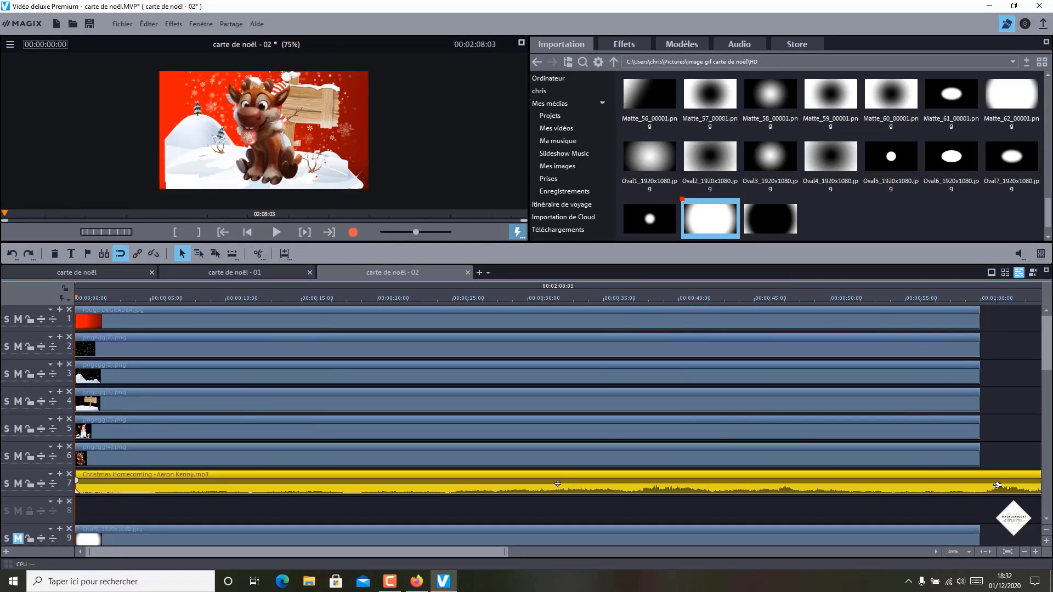
pyautogui.click(980, 297)
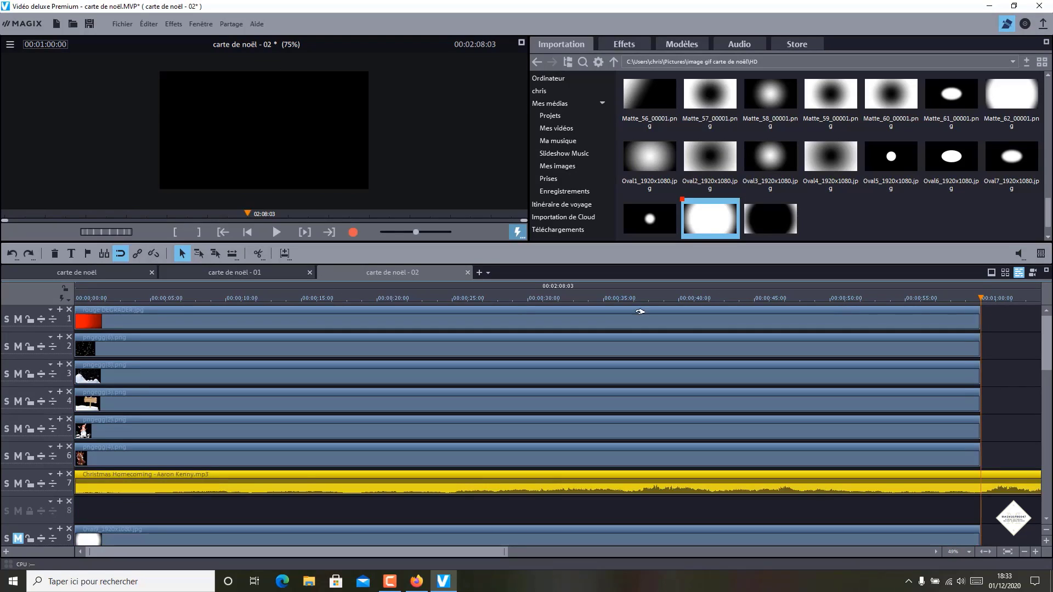
pyautogui.click(256, 253)
pyautogui.click(1025, 483)
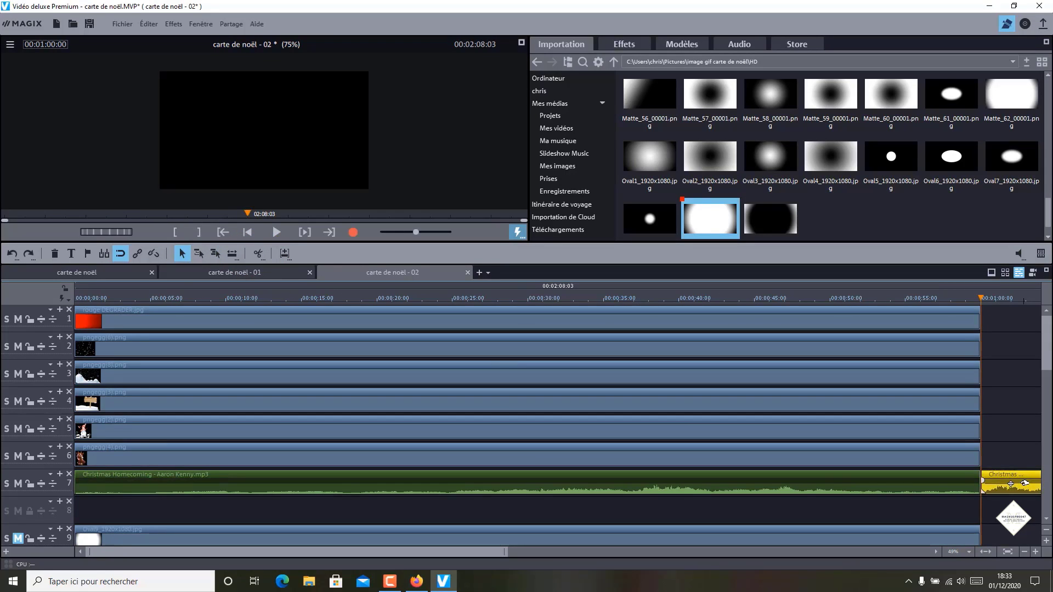
pyautogui.press('Delete')
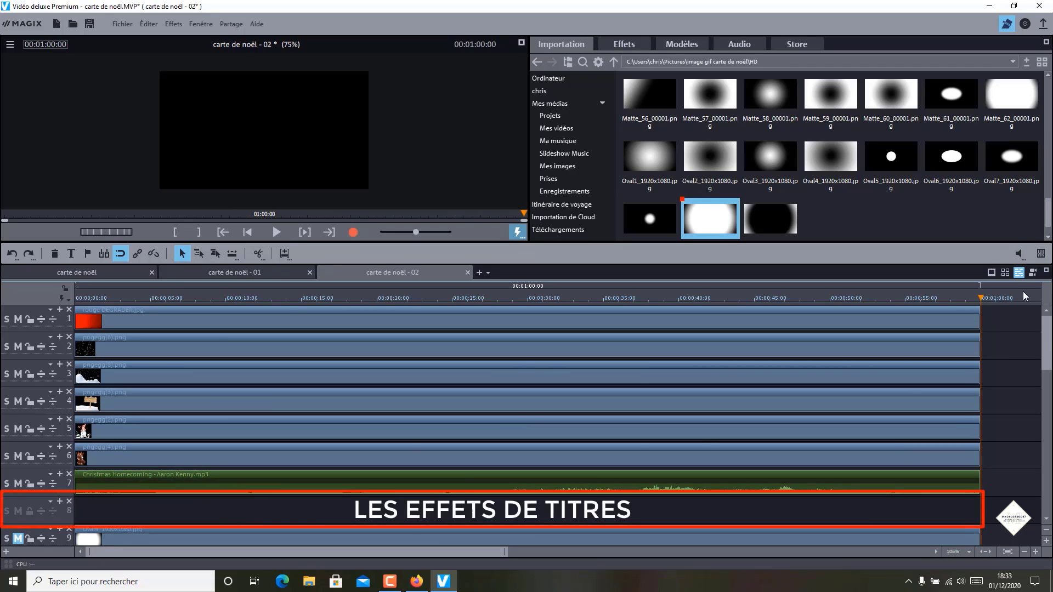
# Set the playhead to about 00:00:10:19 and mute tracks 4 to 7.
pyautogui.moveTo(948, 298); pyautogui.dragTo(235, 299)
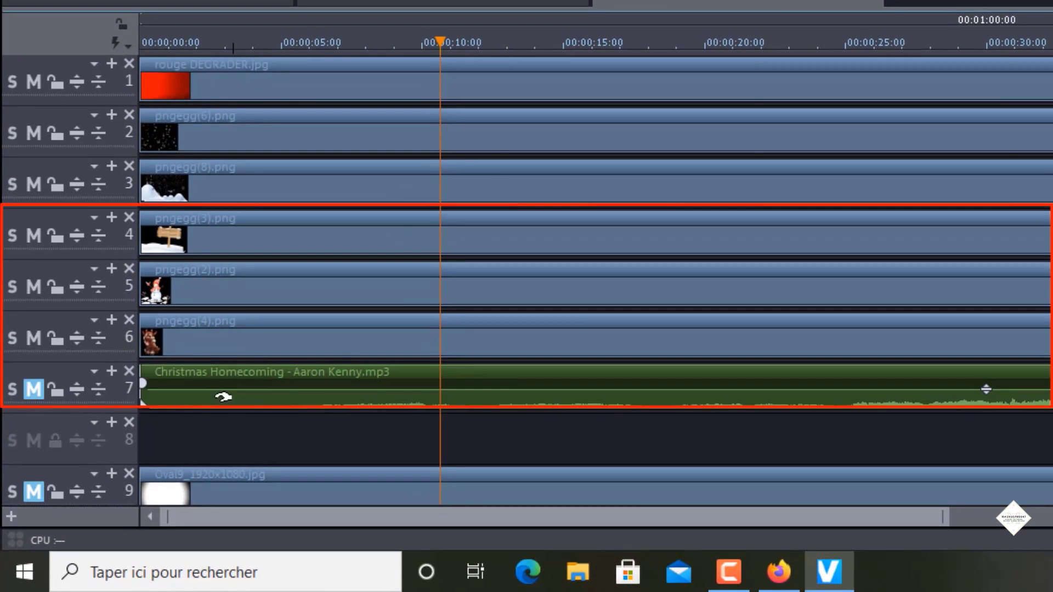
pyautogui.click(34, 338)
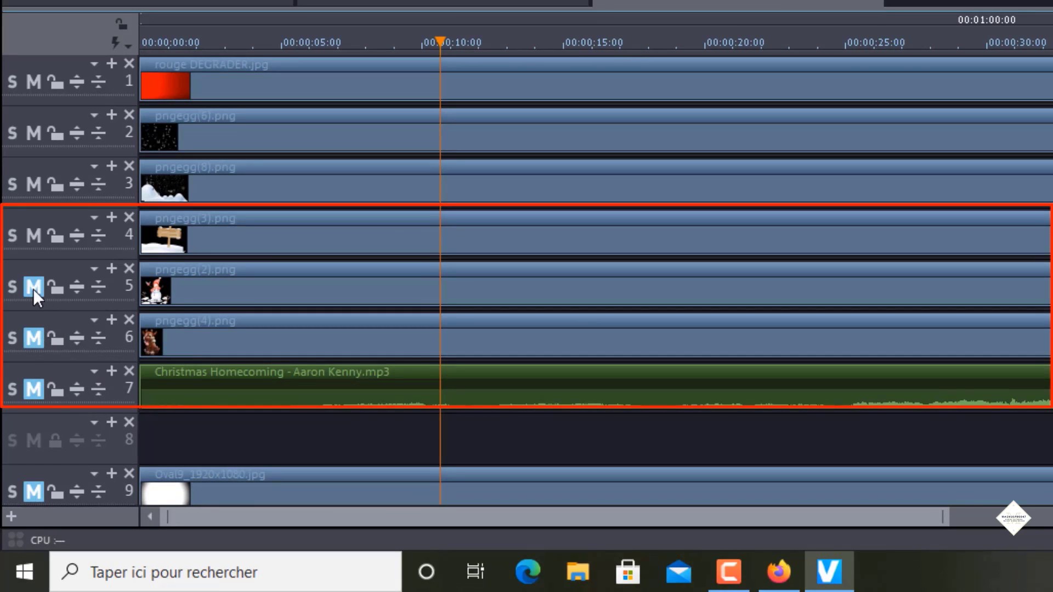
pyautogui.click(35, 236)
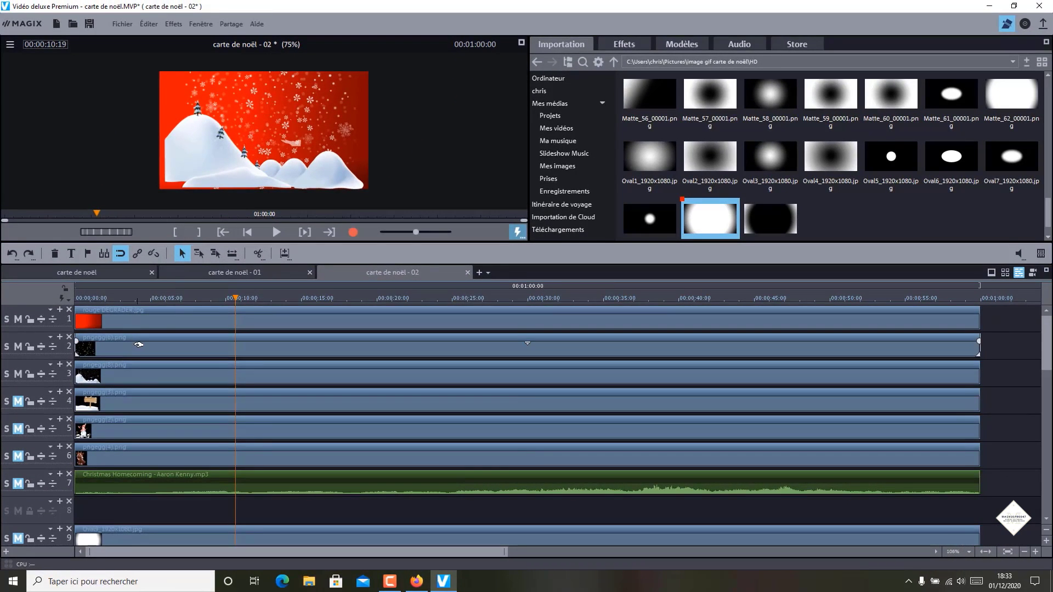
# Open the Position/Taille effect for pngegg(8).png and shift the snowy hills down and left, with the top position at about 77 pixels.
pyautogui.click(138, 345)
pyautogui.click(136, 371)
pyautogui.click(137, 350)
pyautogui.click(127, 374)
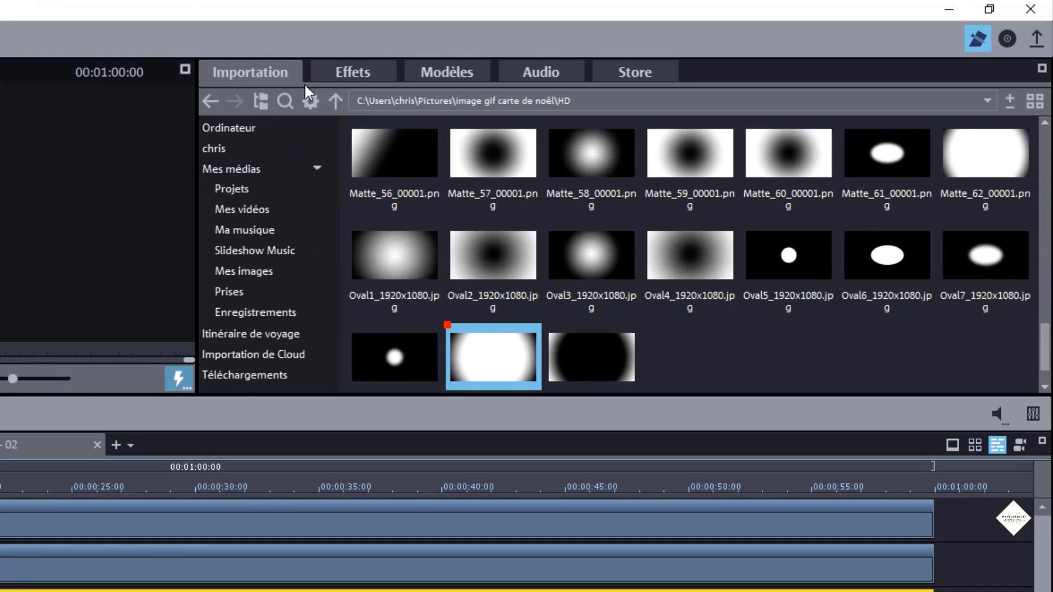
pyautogui.click(359, 70)
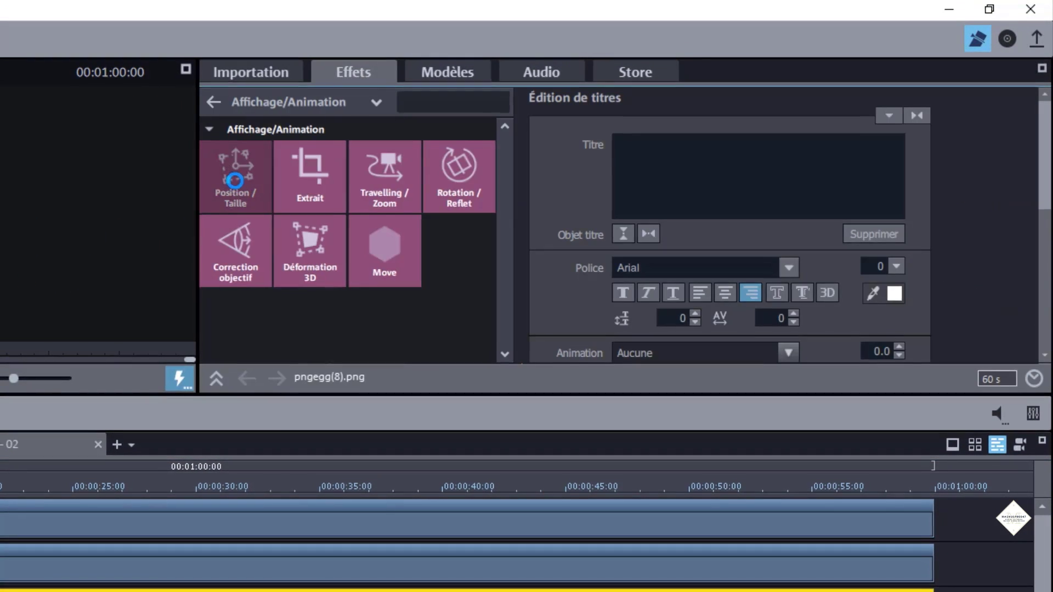
pyautogui.click(235, 180)
pyautogui.click(186, 68)
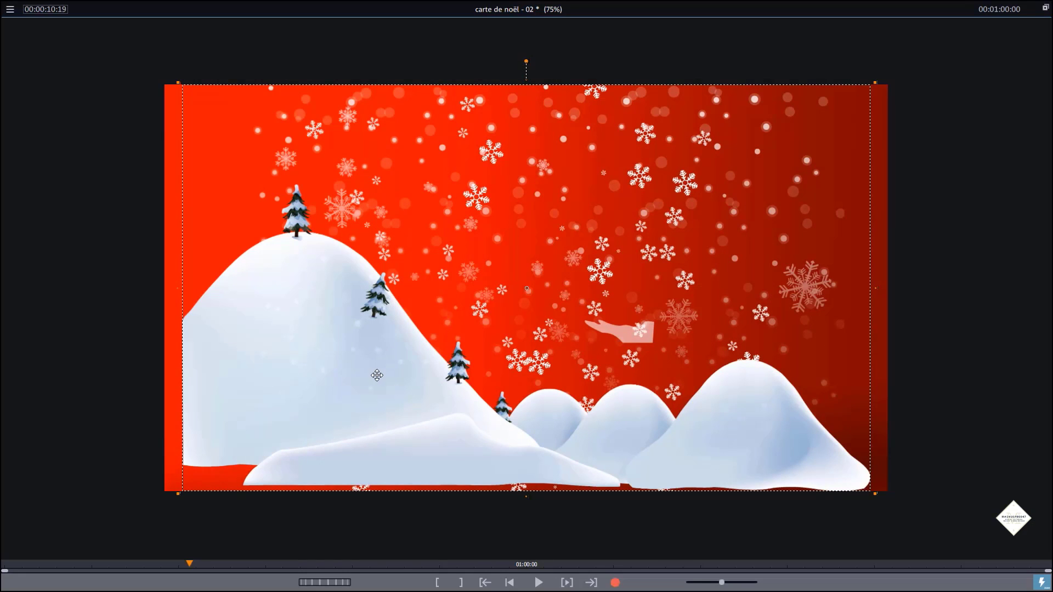
pyautogui.moveTo(373, 371); pyautogui.dragTo(350, 405)
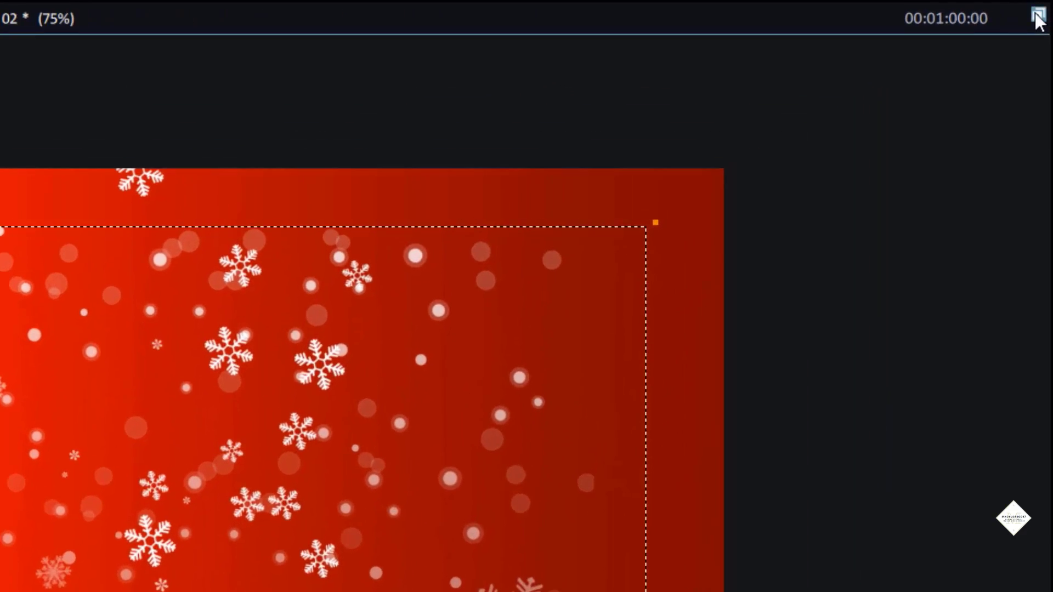
pyautogui.click(1046, 7)
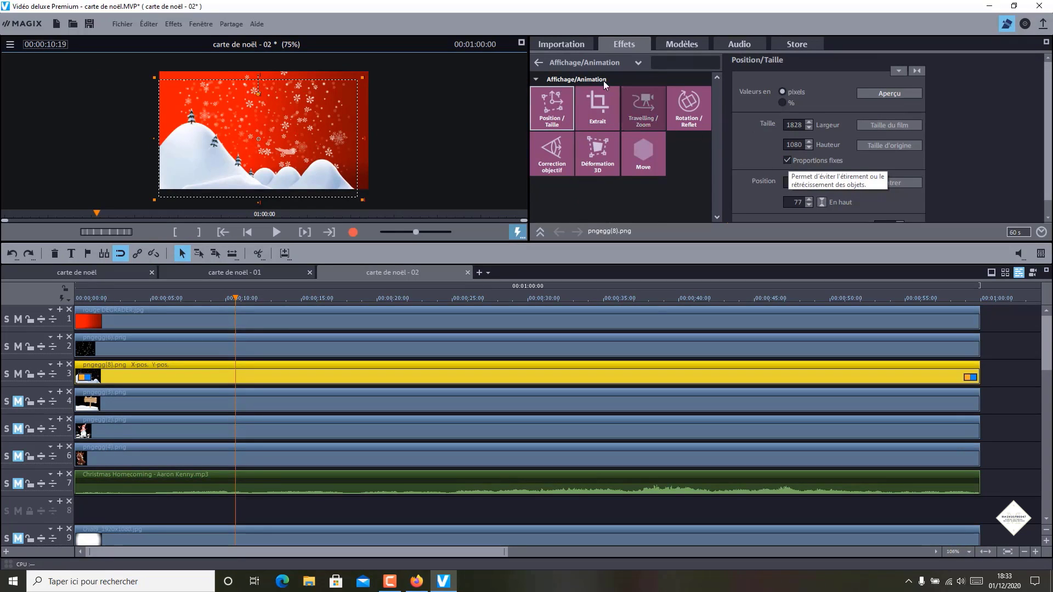
# Enlarge and reposition the snowy hills in the enlarged preview so they span the full frame width, with their base just below the frame.
pyautogui.click(522, 44)
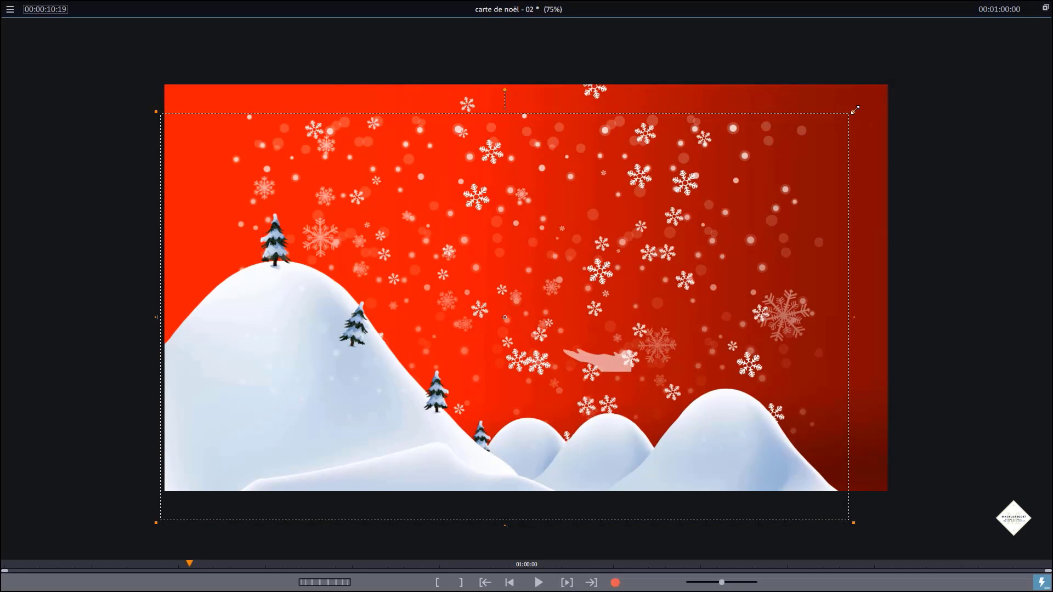
pyautogui.moveTo(855, 110); pyautogui.dragTo(884, 93)
pyautogui.moveTo(842, 159); pyautogui.dragTo(855, 158)
pyautogui.moveTo(197, 460); pyautogui.dragTo(197, 452)
pyautogui.moveTo(168, 514); pyautogui.dragTo(146, 525)
pyautogui.moveTo(802, 472); pyautogui.dragTo(804, 472)
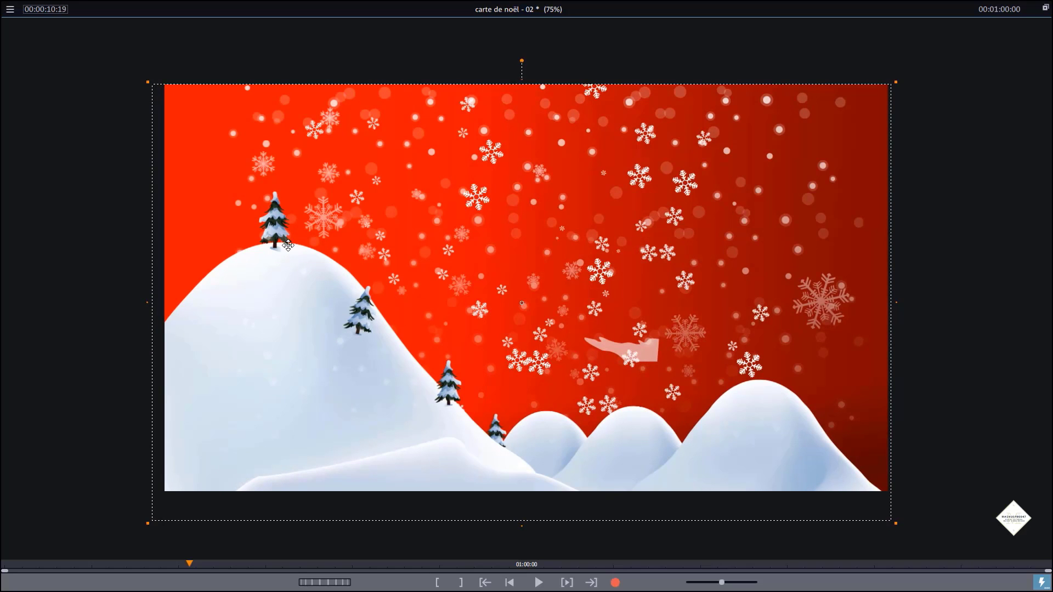
pyautogui.click(1045, 9)
# Move the pngegg(6).png snowflakes over the empty upper-left sky, at about -978 pixels from the left and -26 from the top.
pyautogui.click(301, 349)
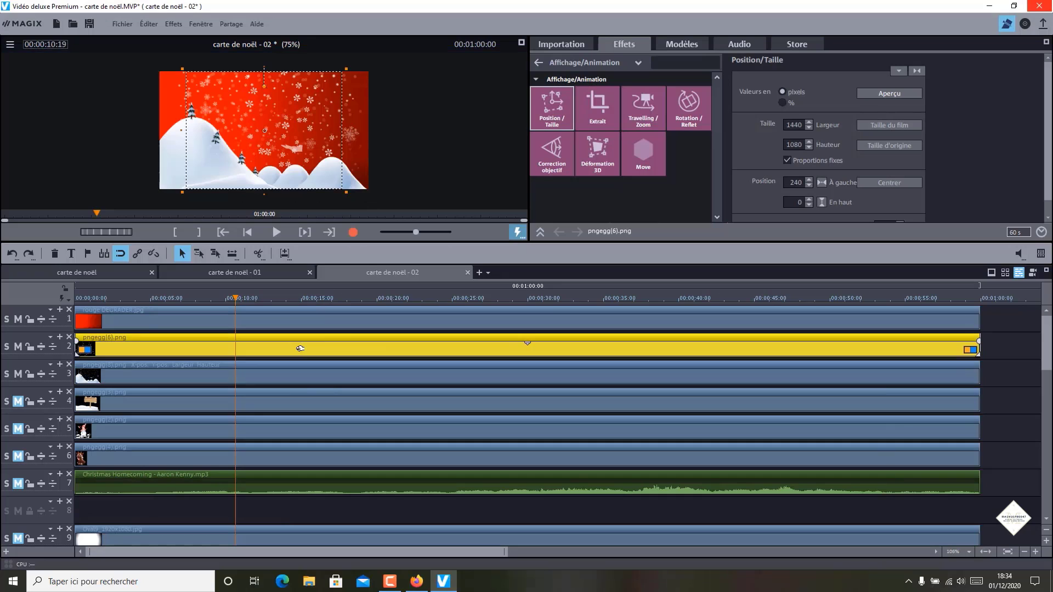
pyautogui.click(521, 43)
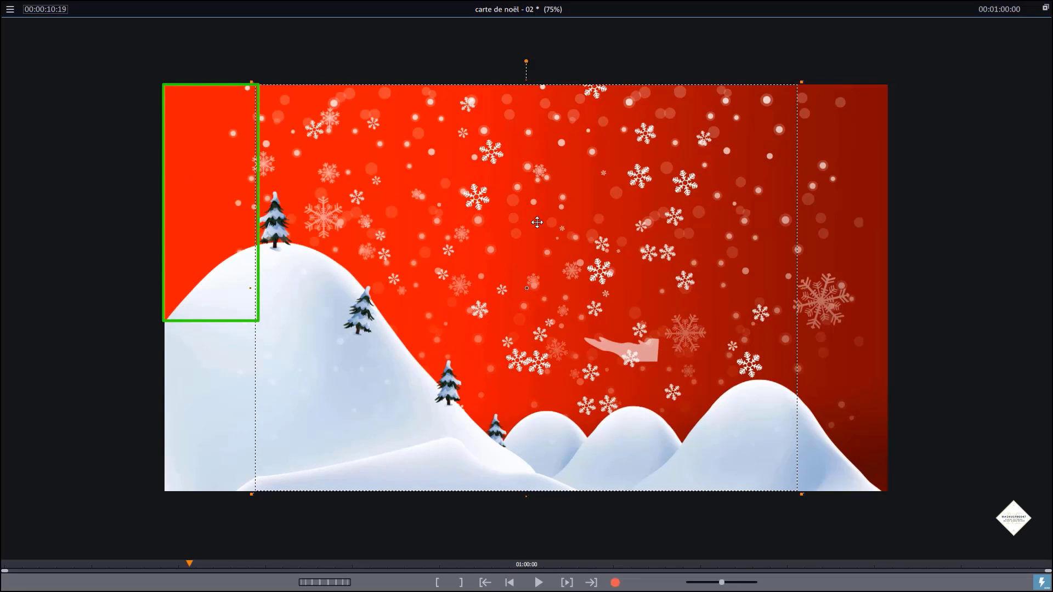
pyautogui.moveTo(537, 222); pyautogui.dragTo(208, 277)
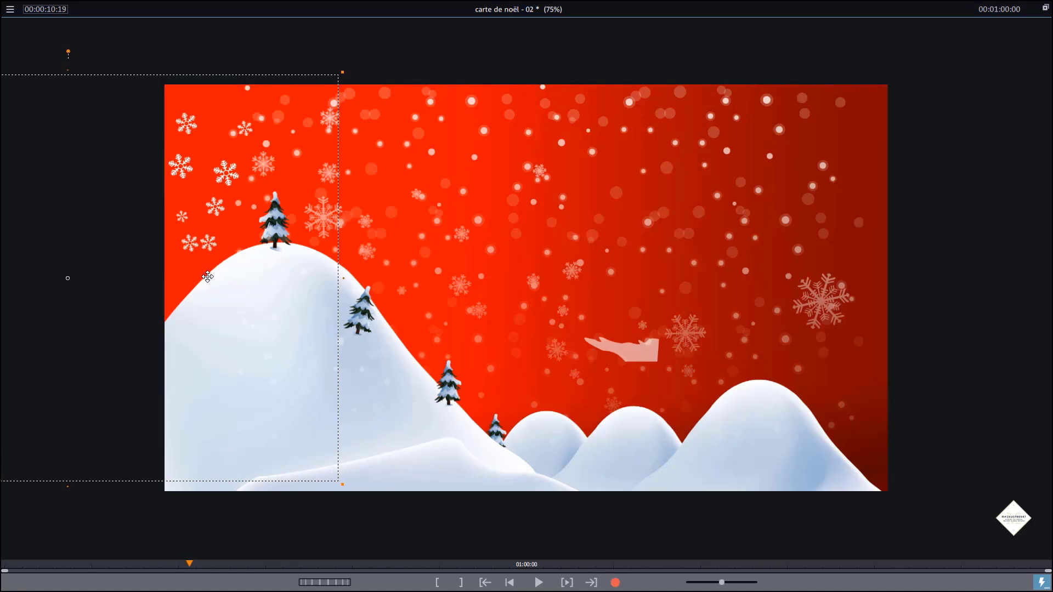
pyautogui.click(1046, 10)
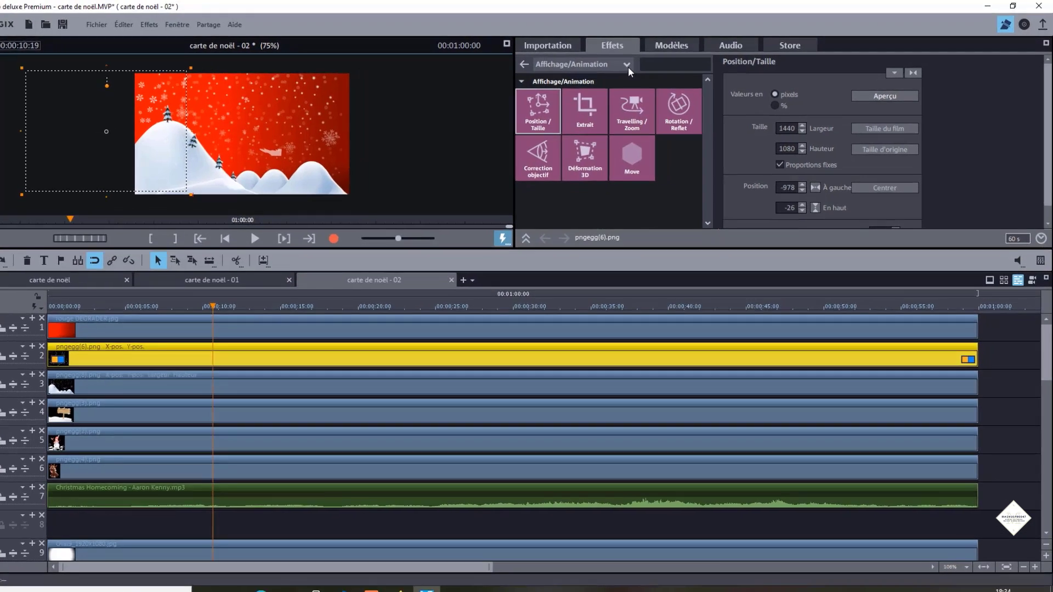
# Open the Chrominance video effect for the pngegg(6).png snowflakes and lower the video level to about 80.2.
pyautogui.click(644, 66)
pyautogui.click(433, 126)
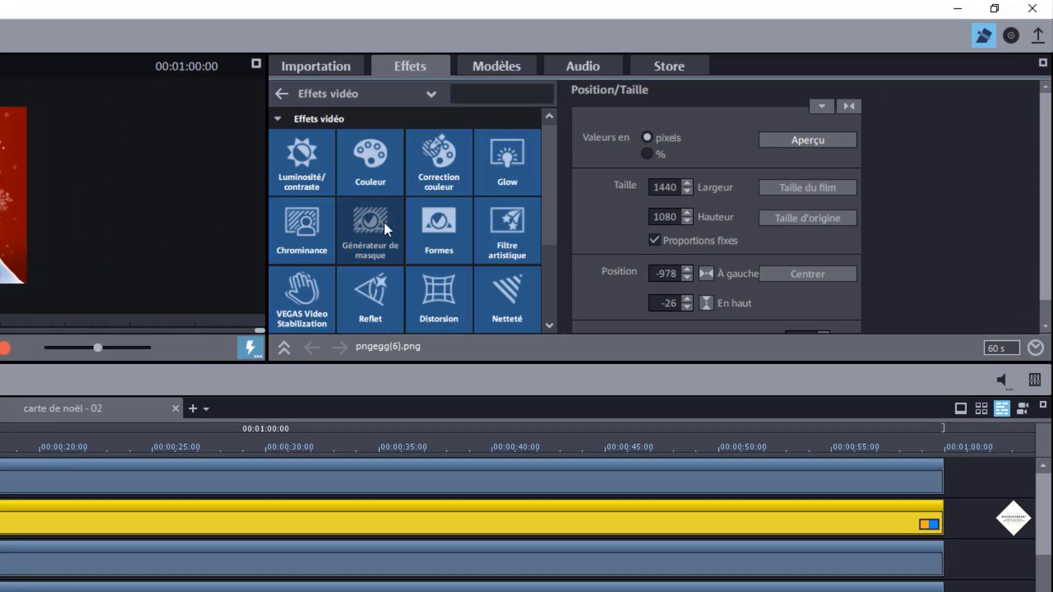
pyautogui.click(315, 253)
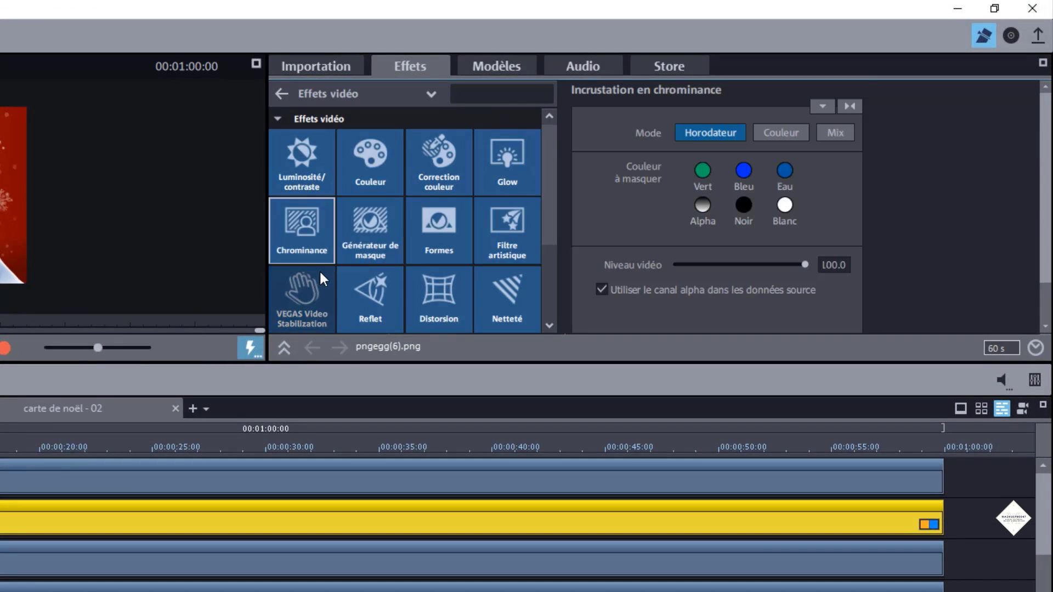
pyautogui.moveTo(803, 265); pyautogui.dragTo(778, 269)
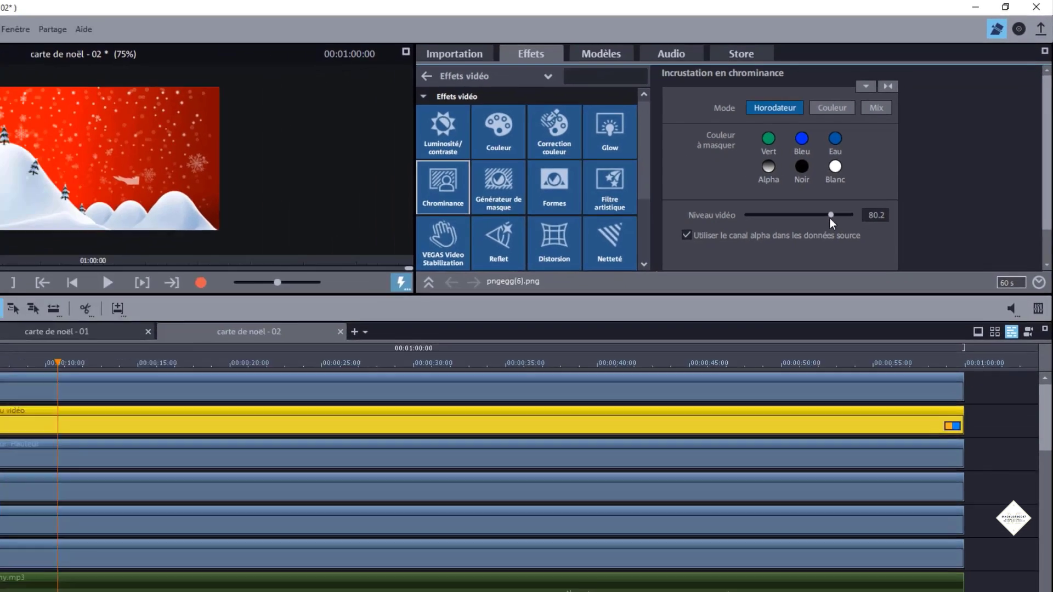
# Lower the pngegg(6).png snowflakes' video level to 67.6 and check their opacity in the enlarged preview.
pyautogui.moveTo(829, 219); pyautogui.dragTo(824, 218)
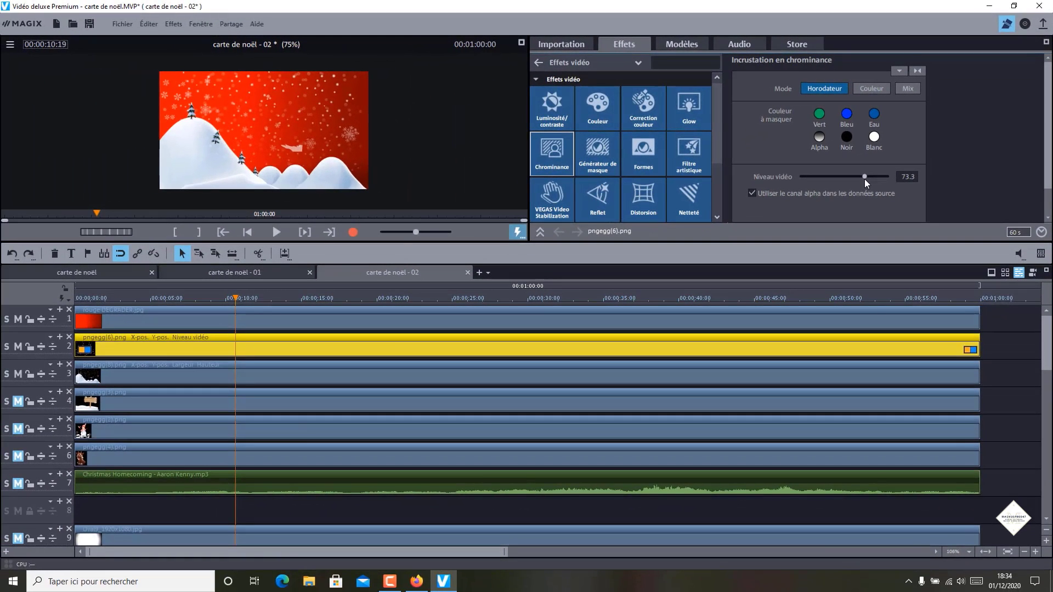
pyautogui.moveTo(863, 179); pyautogui.dragTo(861, 179)
pyautogui.click(521, 42)
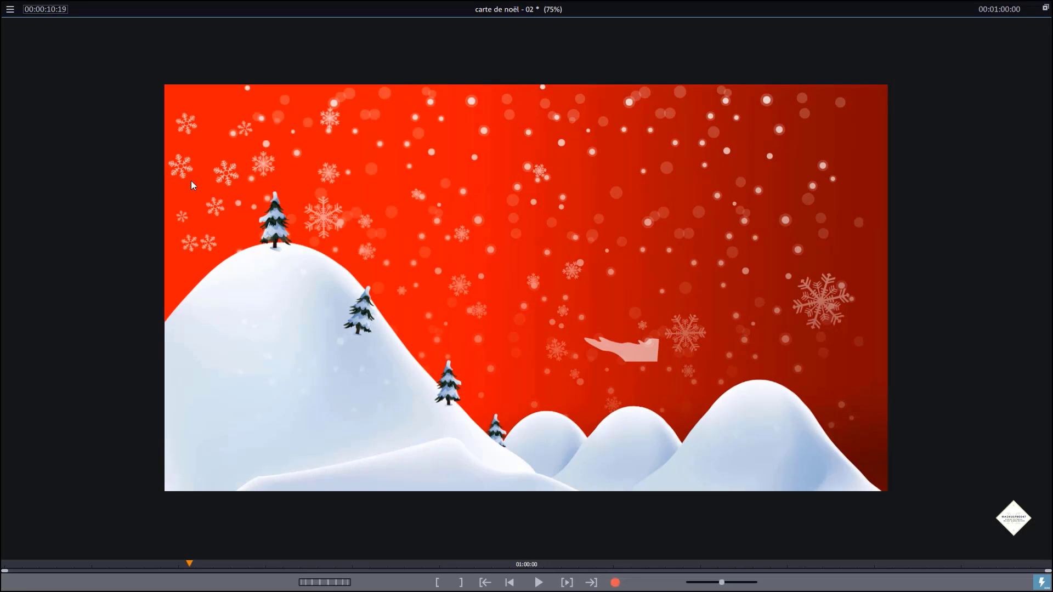
pyautogui.press('Escape')
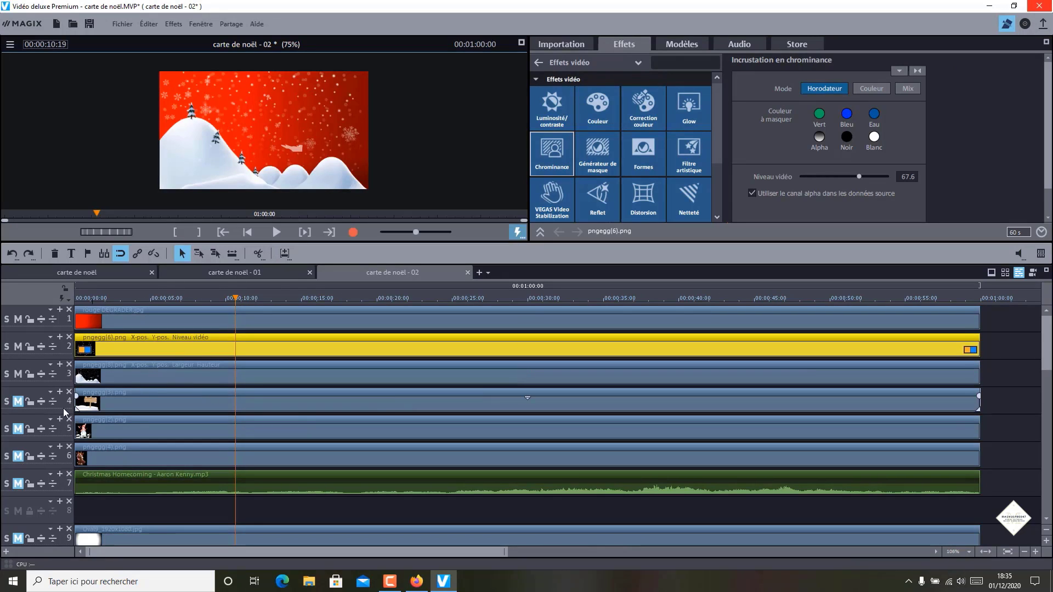
# Unmute track 4 and open the Position/Taille effect for the pngegg(3).png wooden sign in the enlarged preview.
pyautogui.click(18, 405)
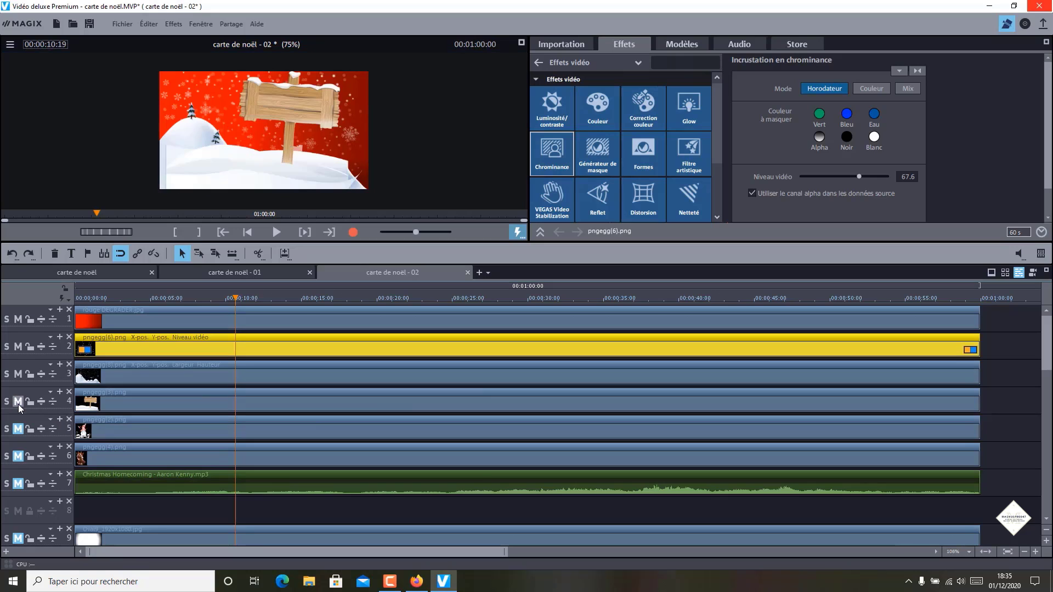
pyautogui.click(521, 42)
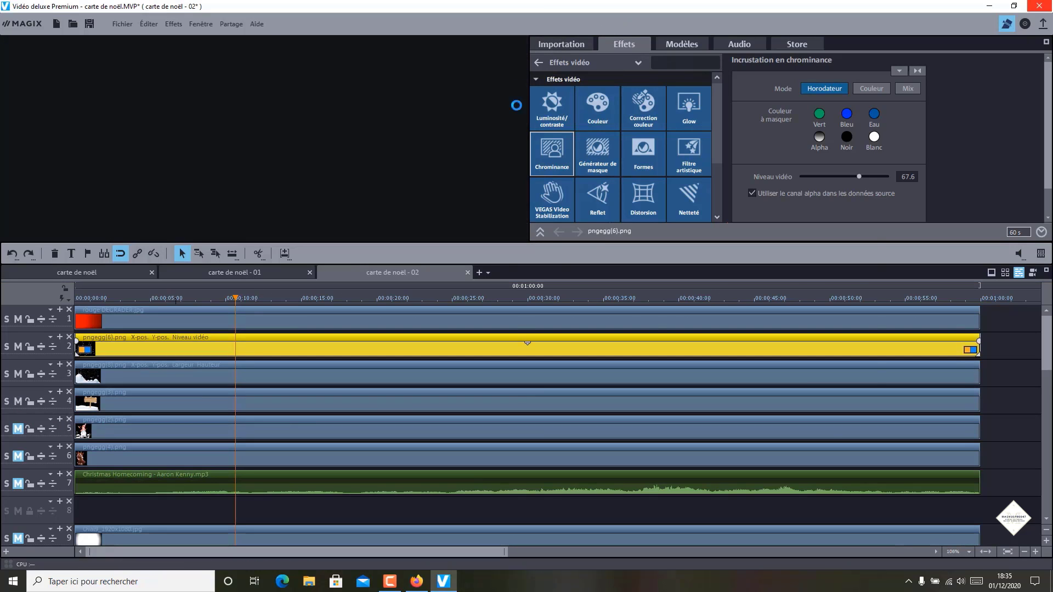
pyautogui.click(1046, 8)
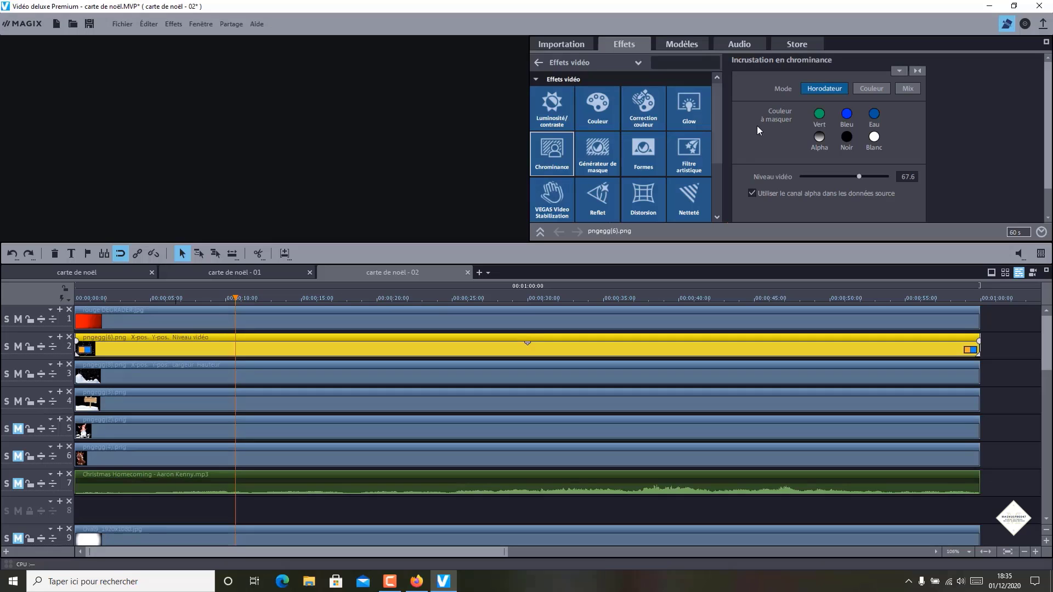
pyautogui.click(637, 64)
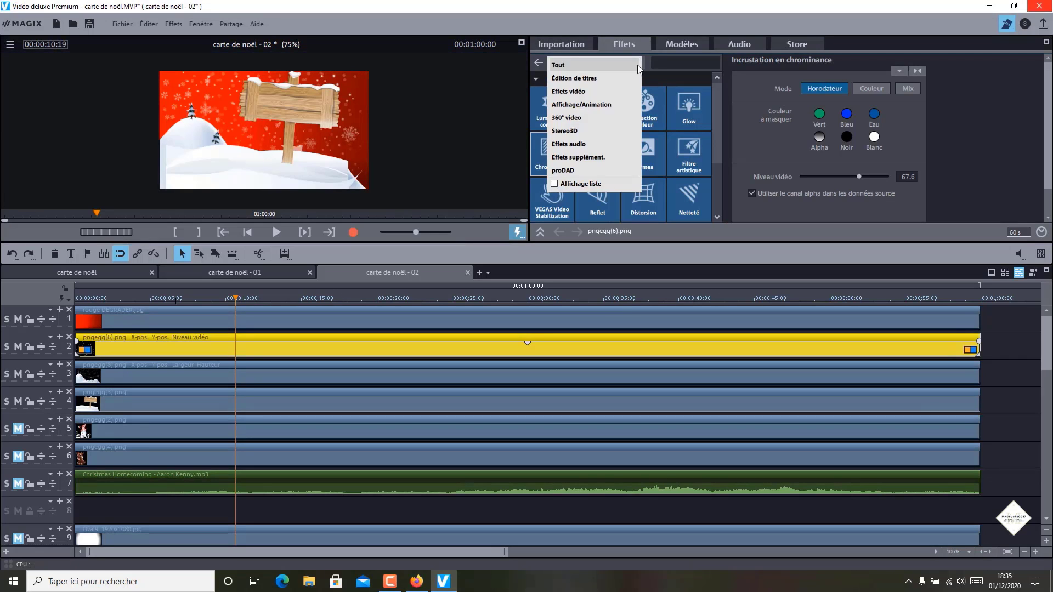
pyautogui.click(604, 105)
pyautogui.click(553, 120)
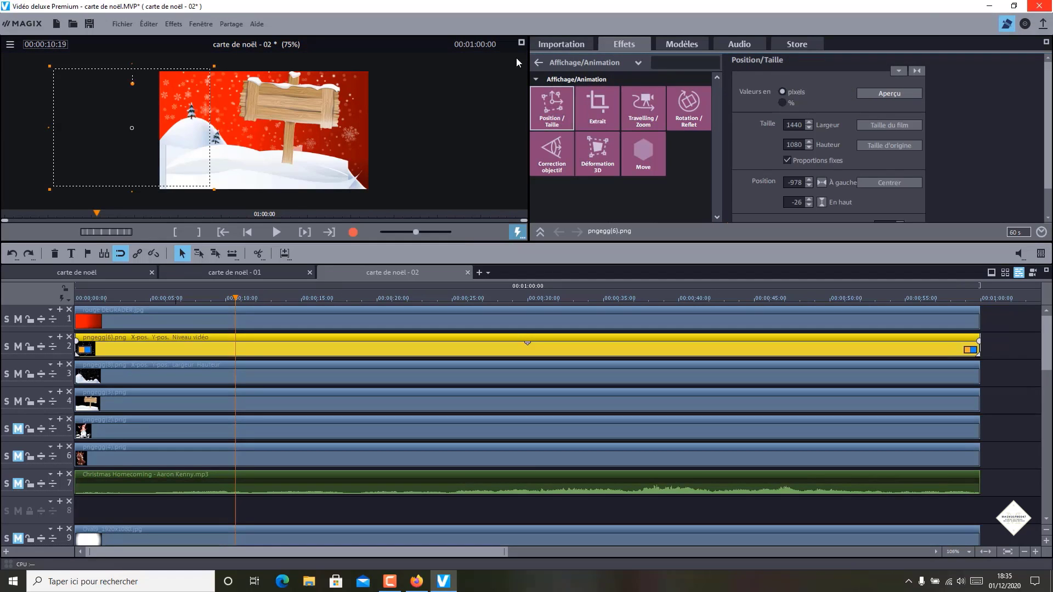
pyautogui.click(281, 404)
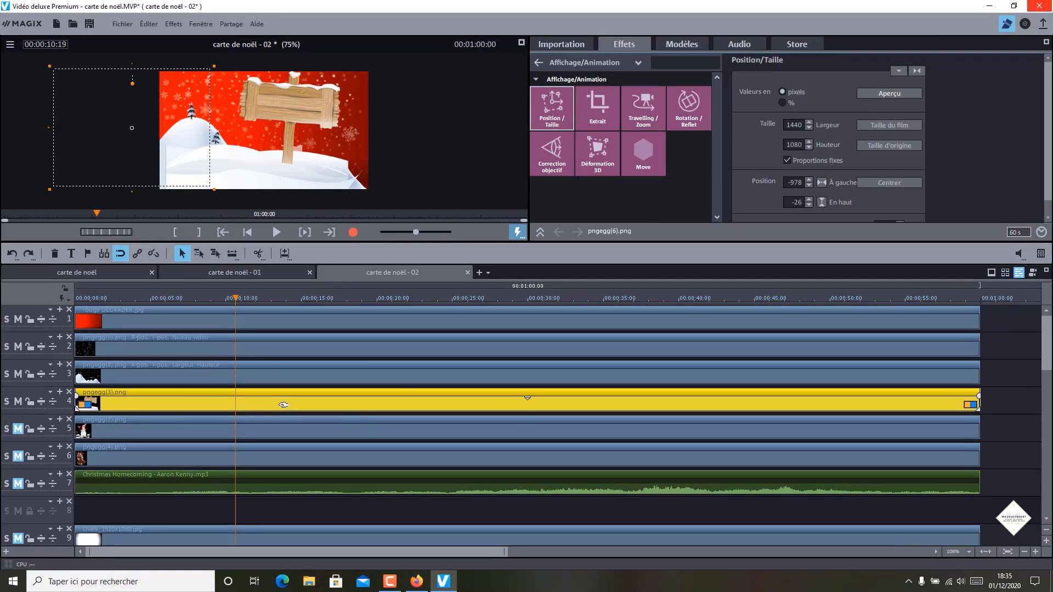
pyautogui.click(521, 43)
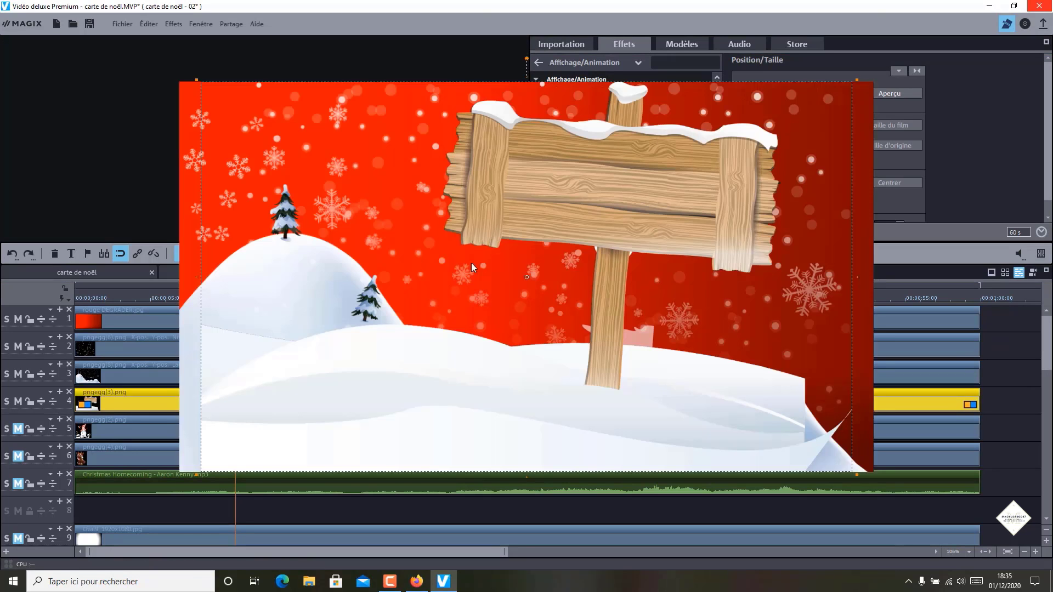
# Shrink the wooden sign to about 1485 by 890 pixels and place it over the right-hand hills, about 551 pixels from the left and 385 from the top.
pyautogui.moveTo(620, 236); pyautogui.dragTo(694, 305)
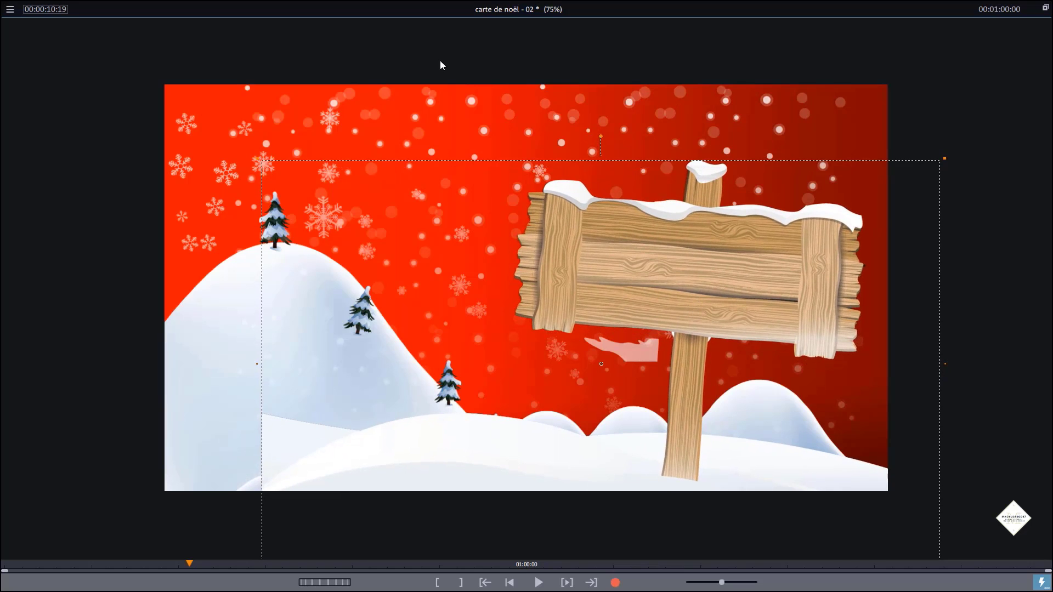
pyautogui.moveTo(942, 160); pyautogui.dragTo(909, 202)
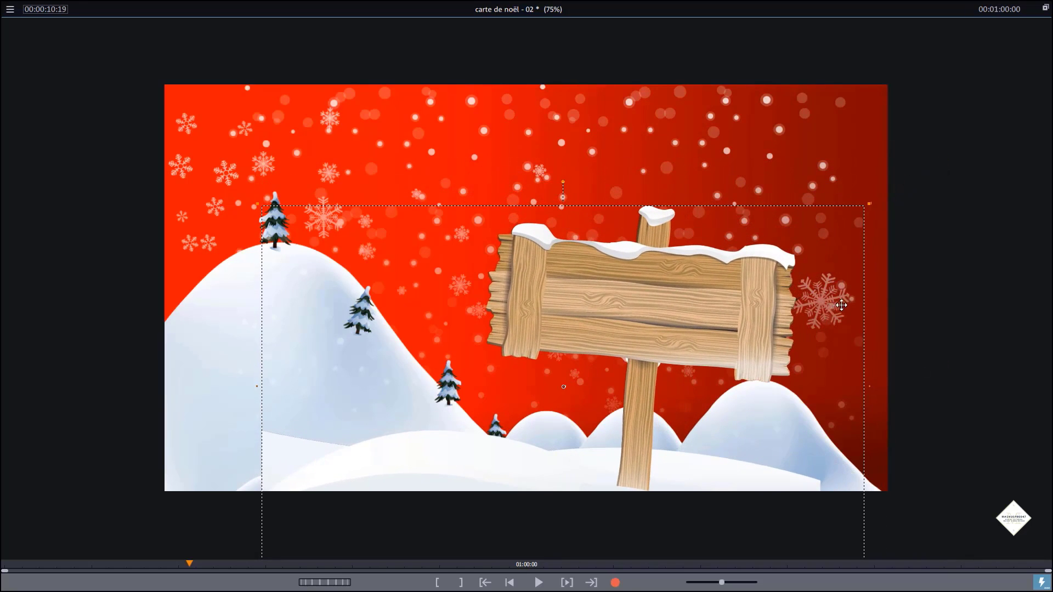
pyautogui.moveTo(842, 305); pyautogui.dragTo(904, 317)
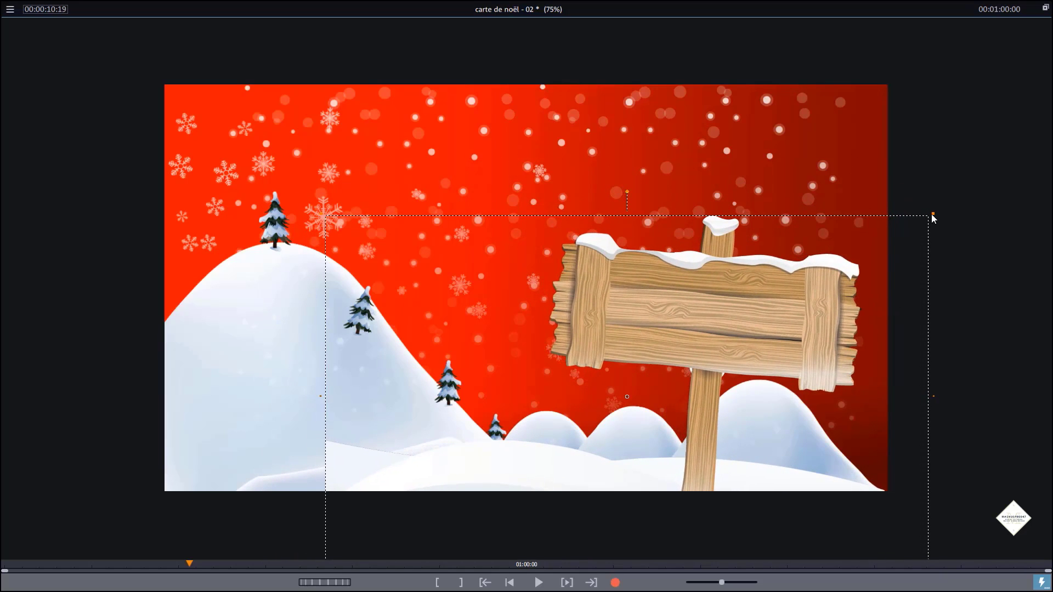
pyautogui.moveTo(931, 214); pyautogui.dragTo(909, 247)
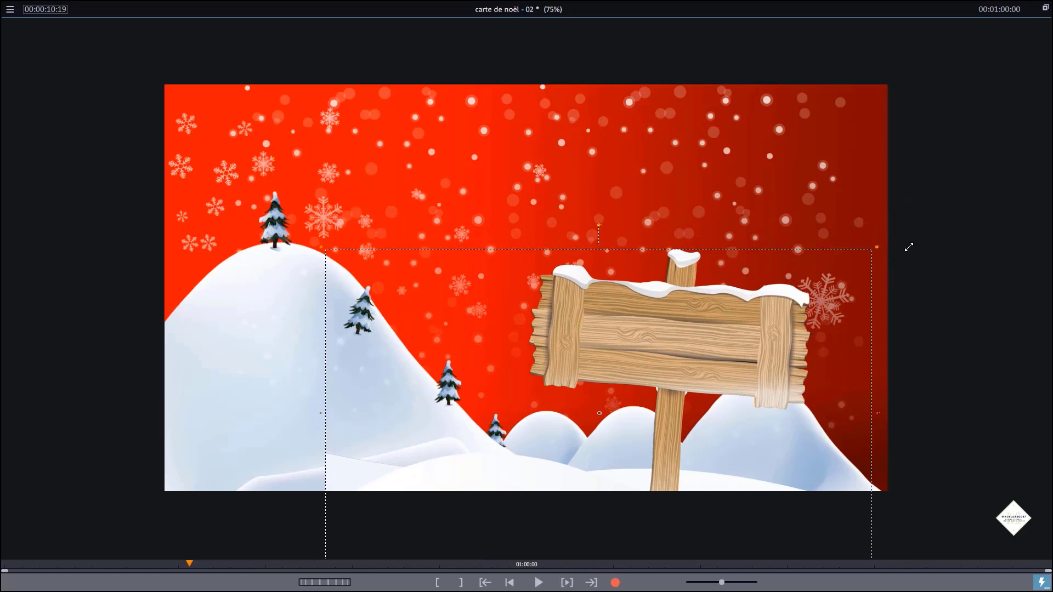
pyautogui.moveTo(841, 332); pyautogui.dragTo(906, 307)
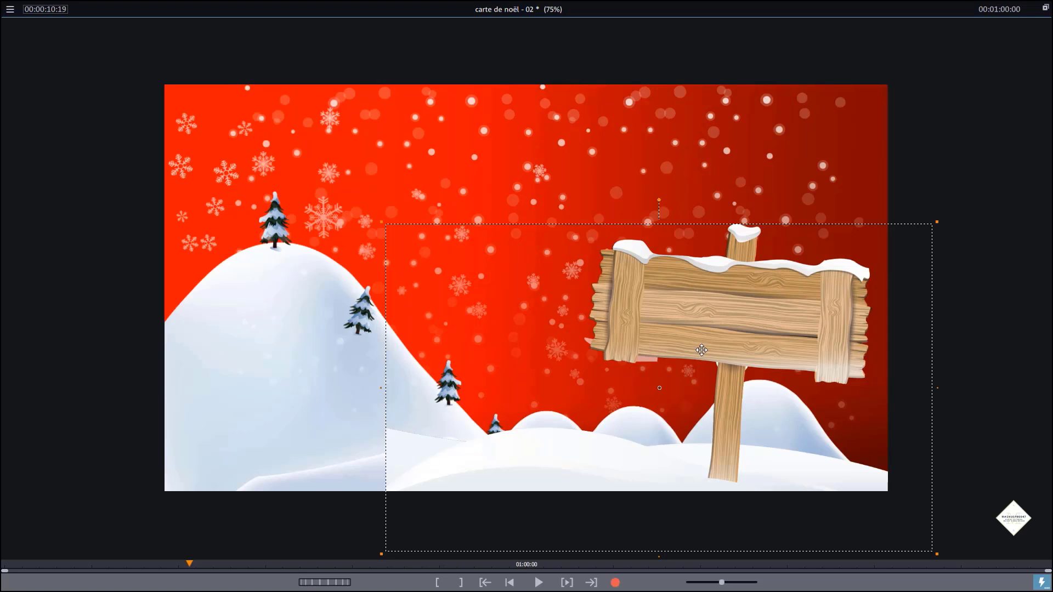
pyautogui.moveTo(699, 346); pyautogui.dragTo(684, 359)
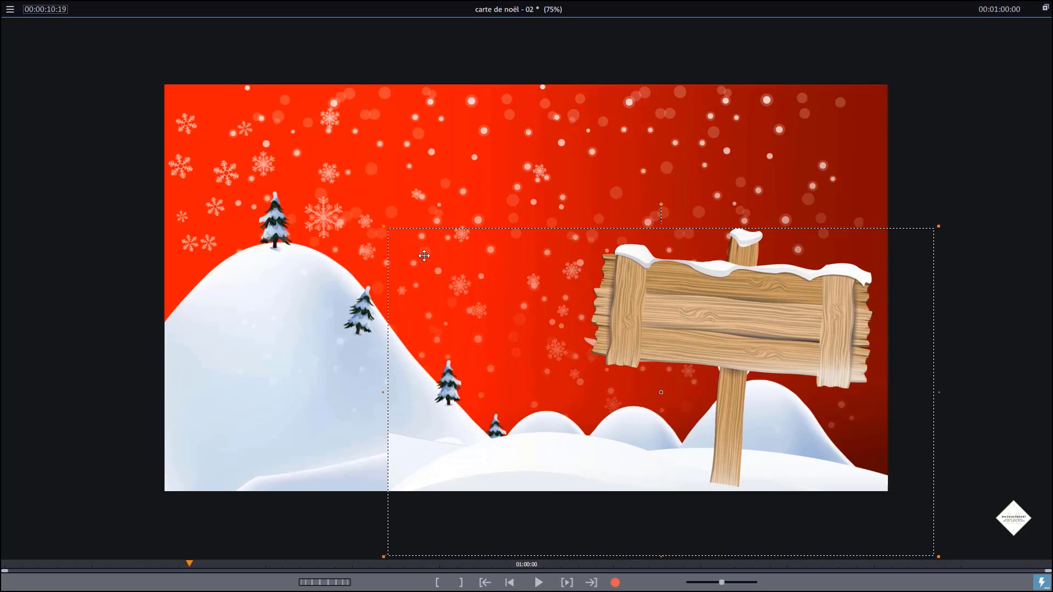
pyautogui.moveTo(385, 229); pyautogui.dragTo(365, 219)
pyautogui.moveTo(698, 323); pyautogui.dragTo(695, 331)
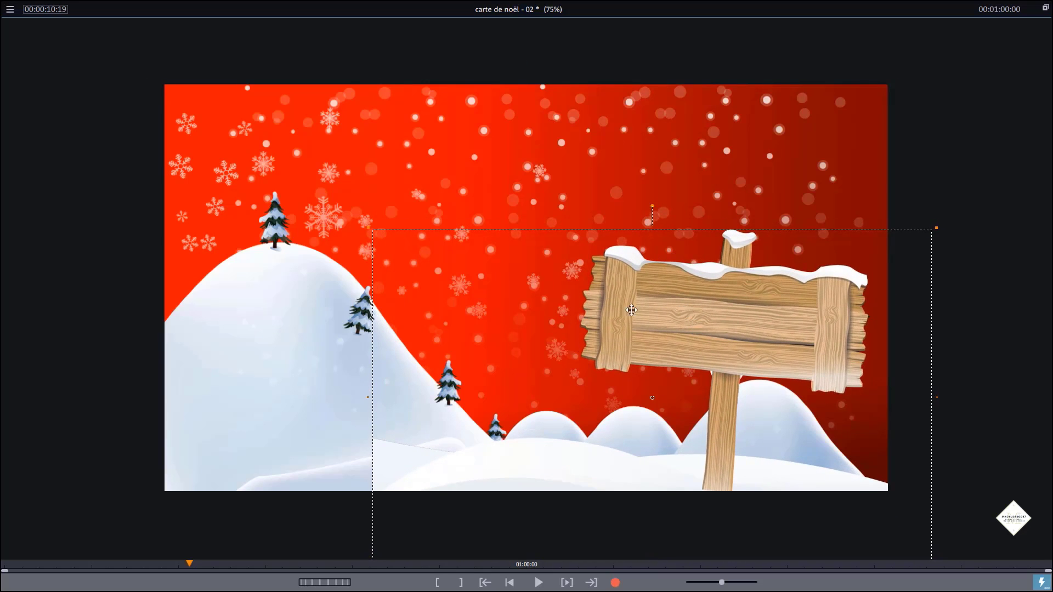
pyautogui.click(1046, 9)
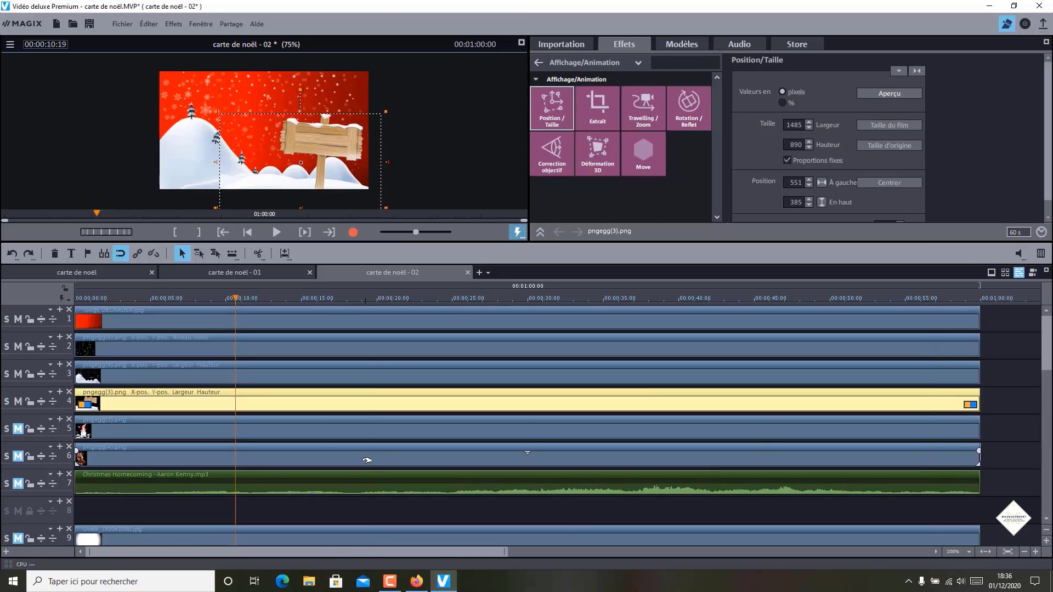
# Unmute the pngegg(2).png snowman, scale it to about 945 by 855 pixels and place it about 13 pixels from the left and 340 from the top.
pyautogui.click(18, 429)
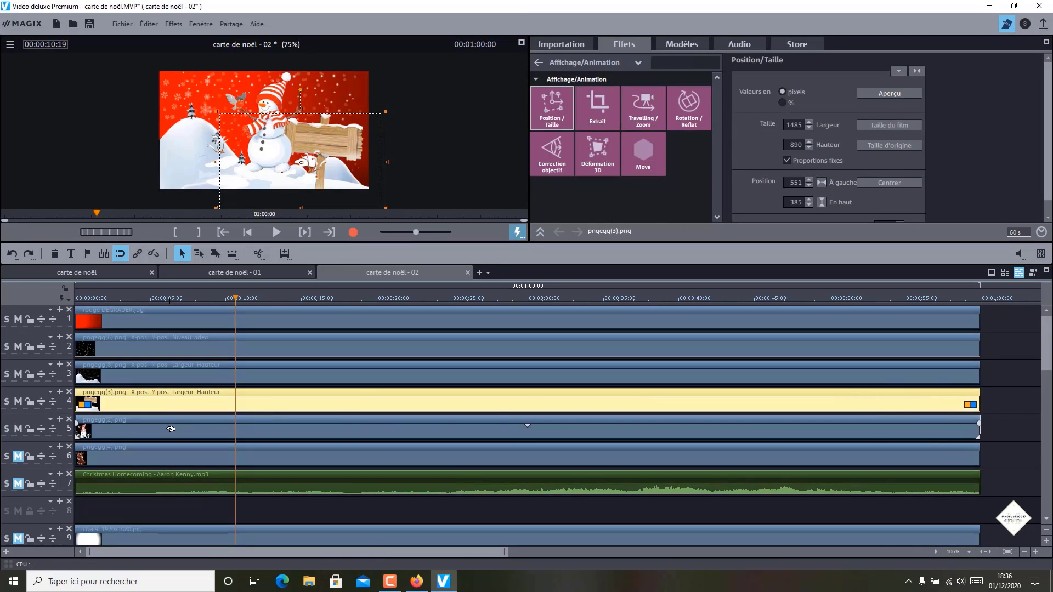
pyautogui.click(171, 429)
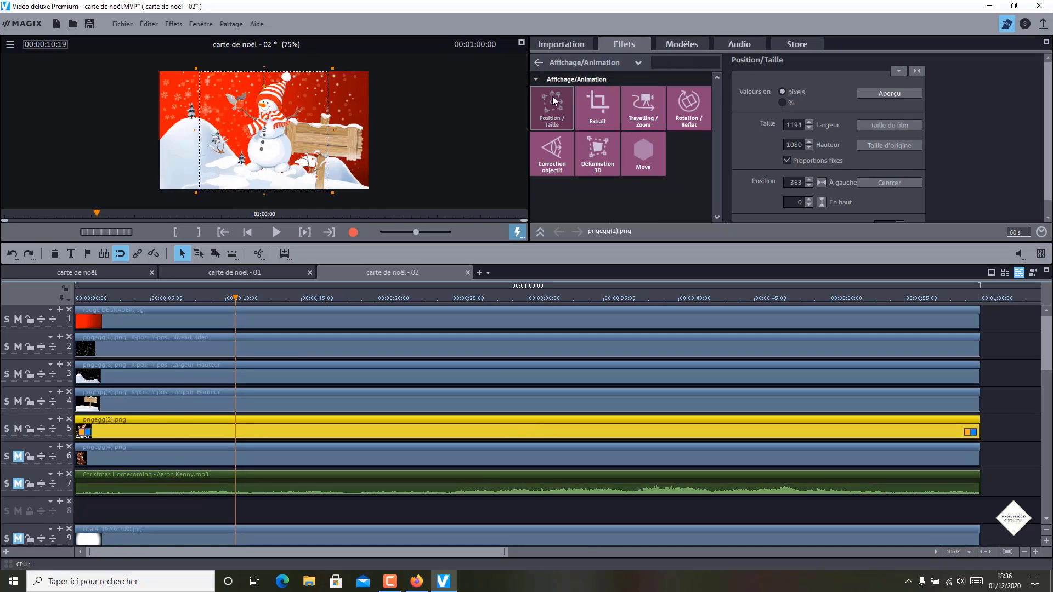
pyautogui.click(521, 43)
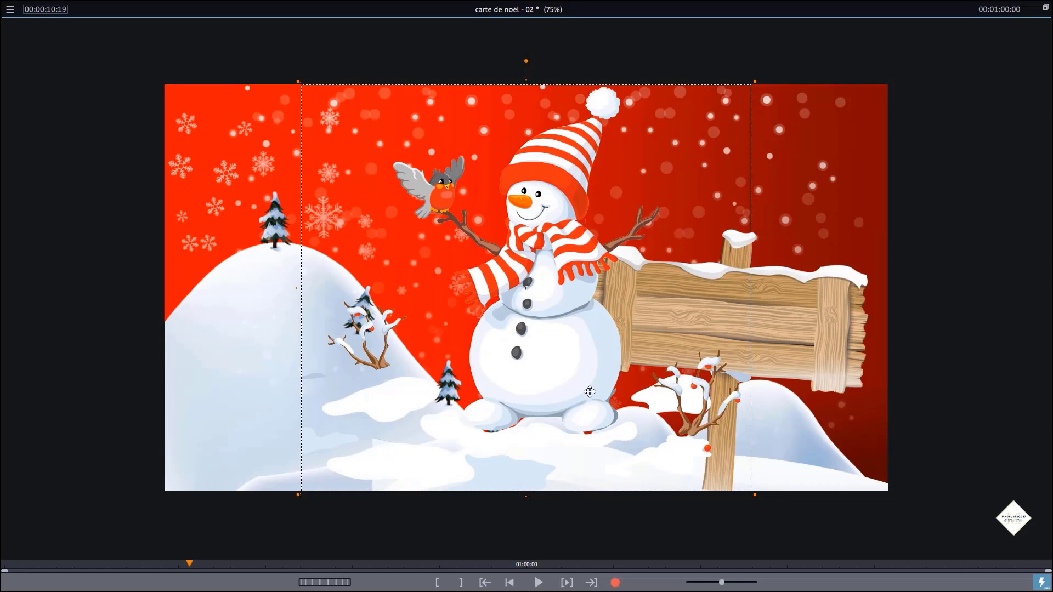
pyautogui.moveTo(570, 337); pyautogui.dragTo(399, 371)
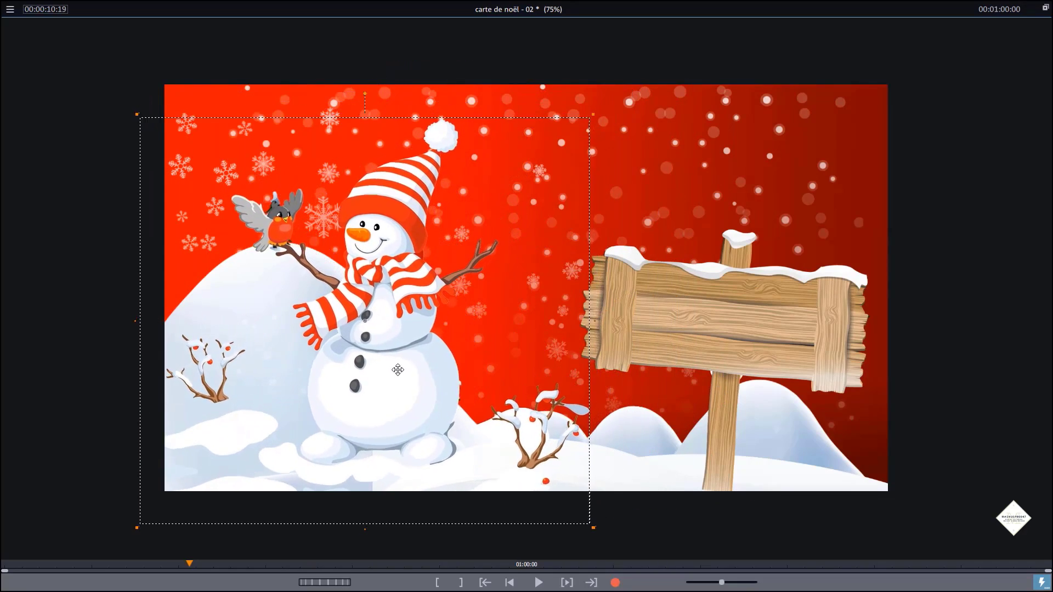
pyautogui.moveTo(592, 115); pyautogui.dragTo(500, 199)
pyautogui.moveTo(479, 314); pyautogui.dragTo(406, 351)
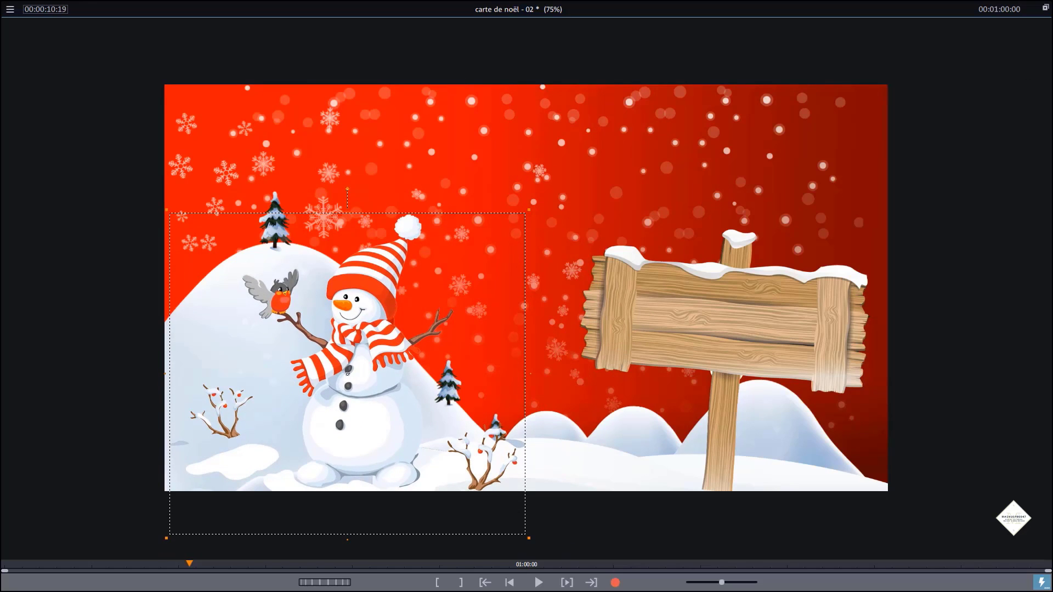
pyautogui.click(1044, 11)
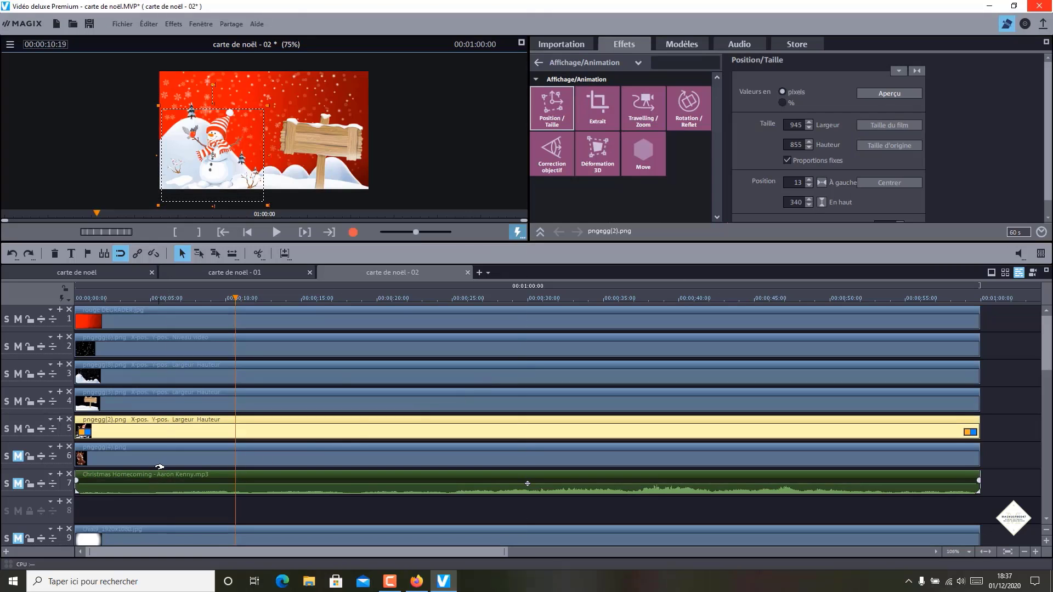
# Unmute the reindeer on track 6, shrink it to about half size and seat it on the snow between the snowman and the sign.
pyautogui.click(18, 456)
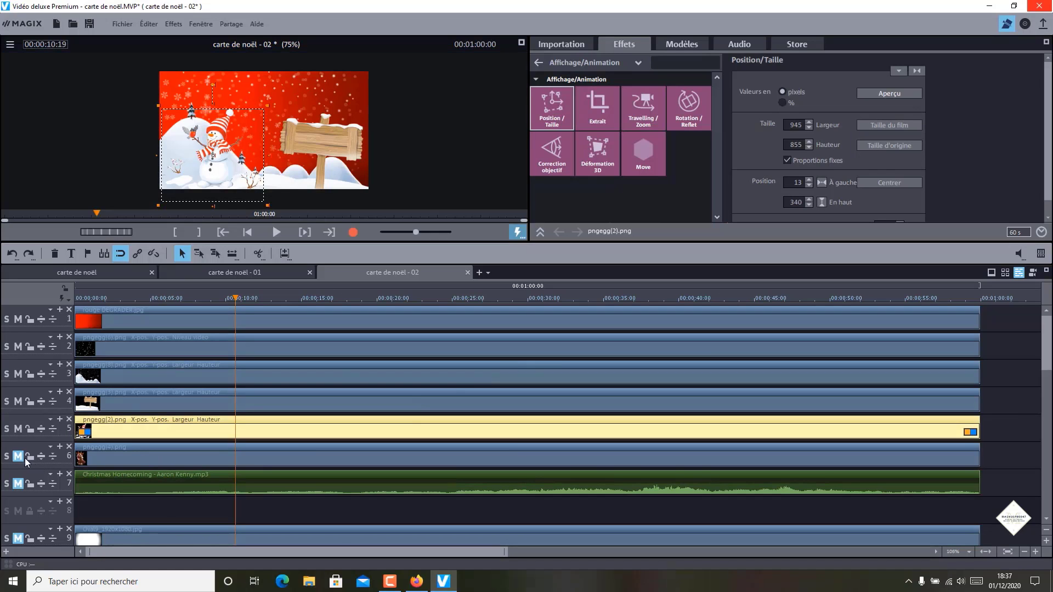
pyautogui.click(110, 458)
pyautogui.click(521, 43)
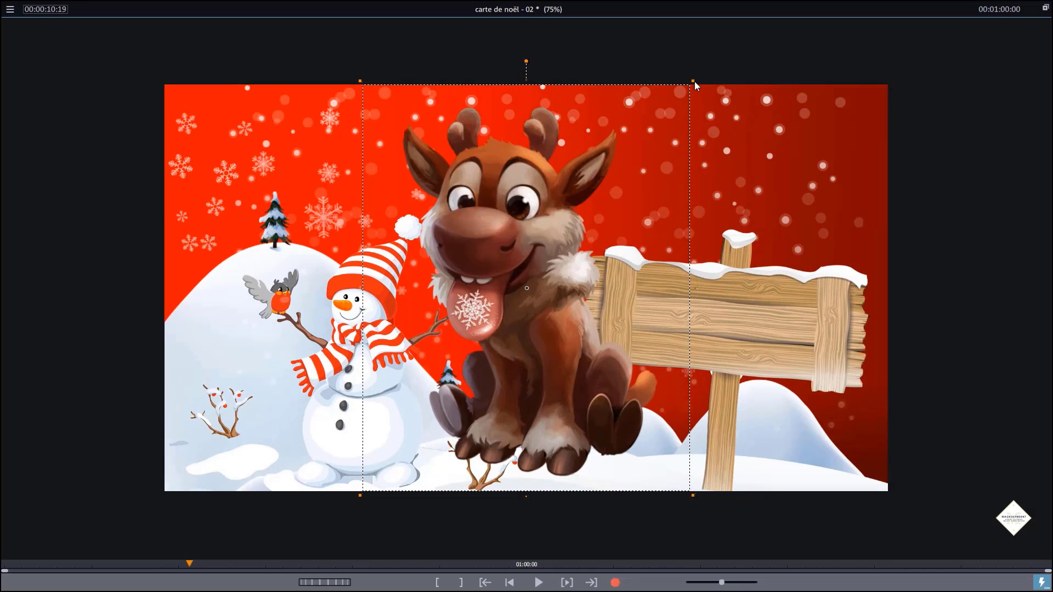
pyautogui.moveTo(693, 81); pyautogui.dragTo(525, 288)
pyautogui.moveTo(470, 340); pyautogui.dragTo(592, 353)
pyautogui.click(742, 351)
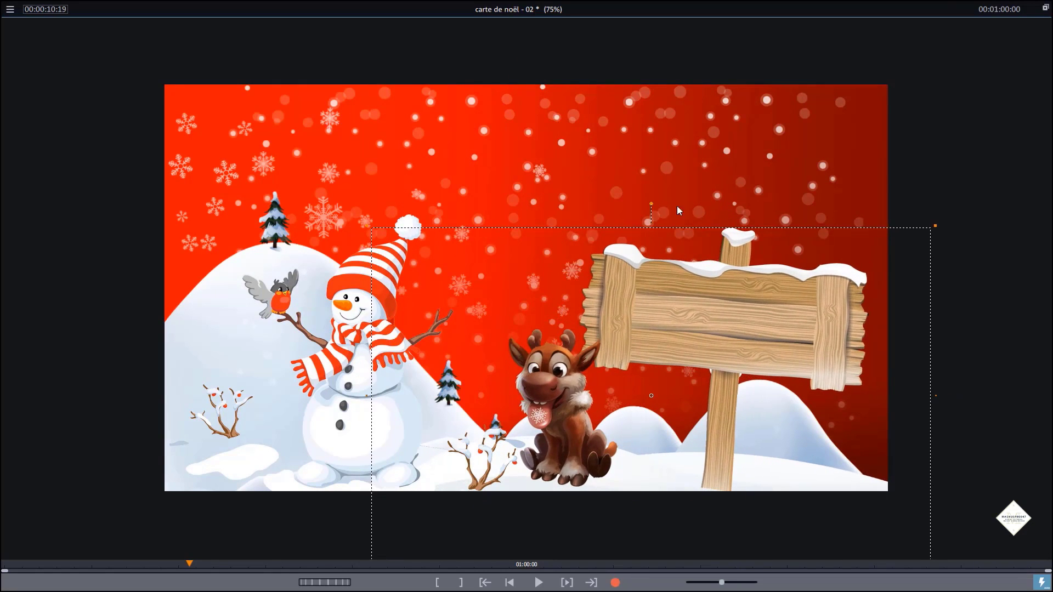
pyautogui.click(1045, 8)
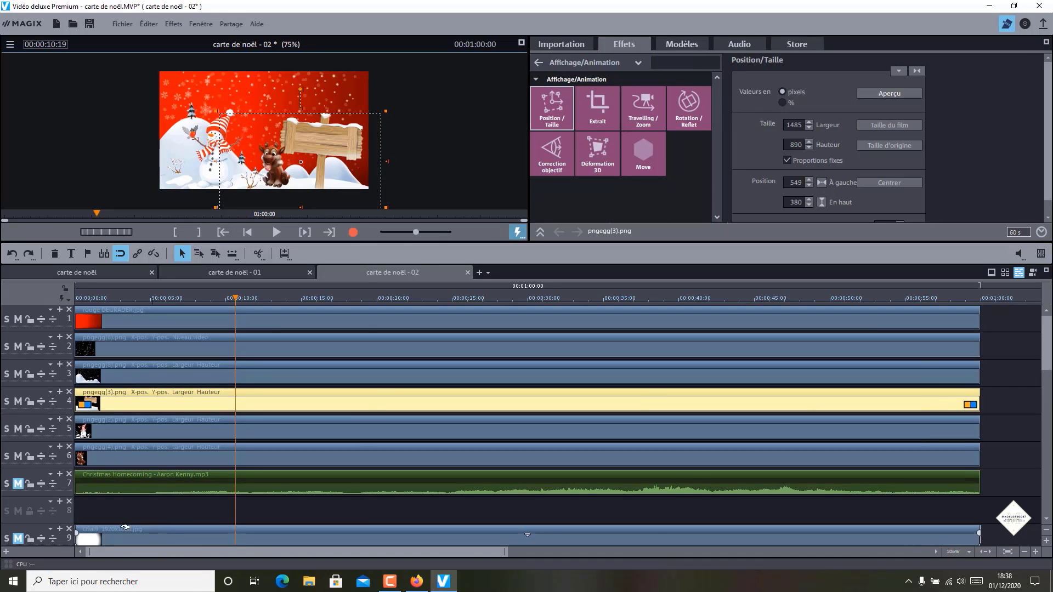
# Unmute the Oval9_1920x1080.jpg mask on track 9 and apply the Chrominance effect to it with Alpha as the color to mask.
pyautogui.click(18, 539)
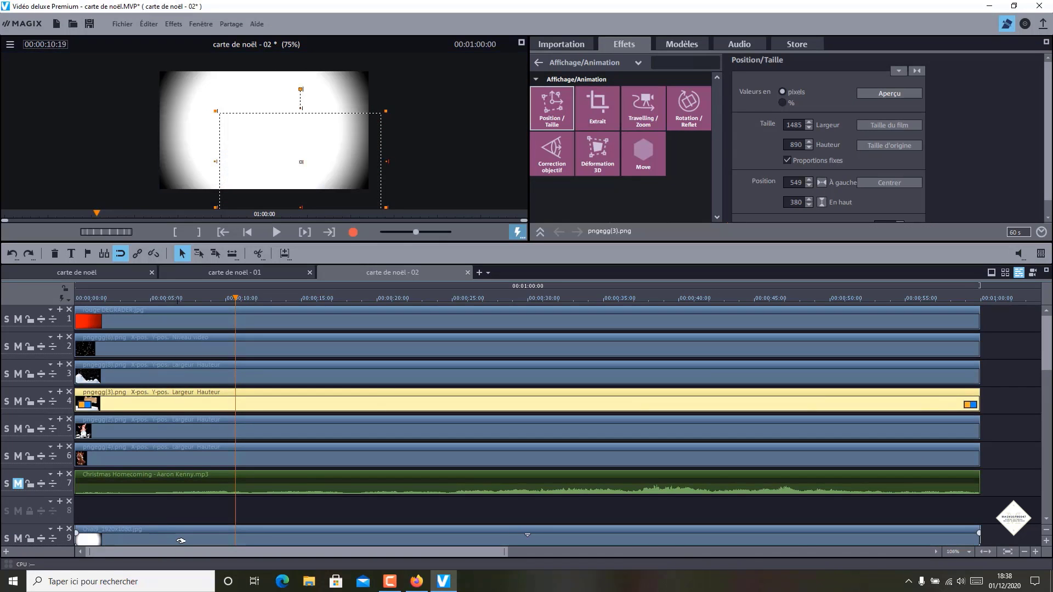
pyautogui.click(357, 536)
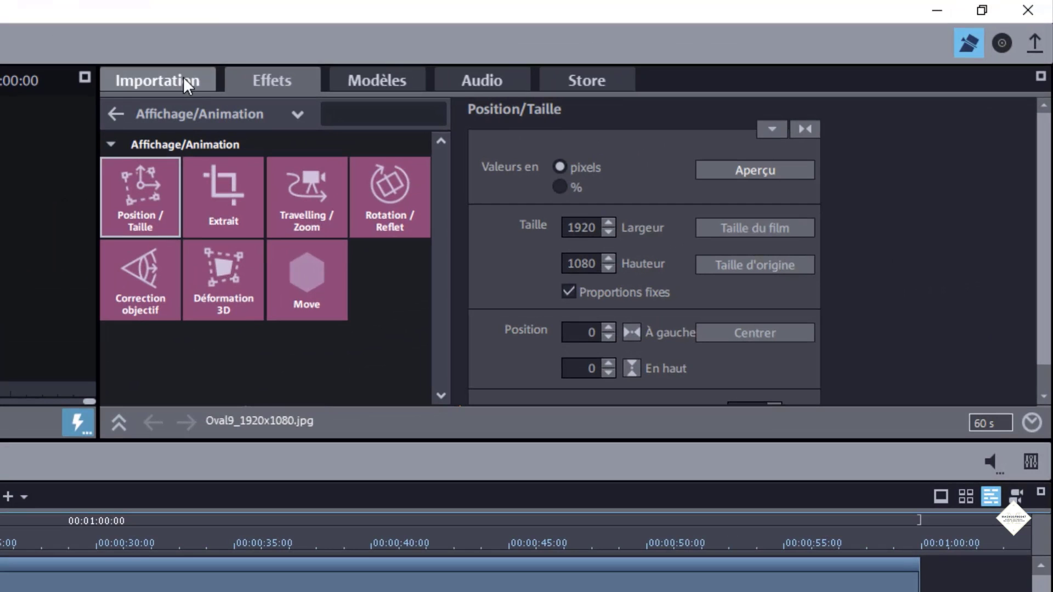
pyautogui.click(294, 113)
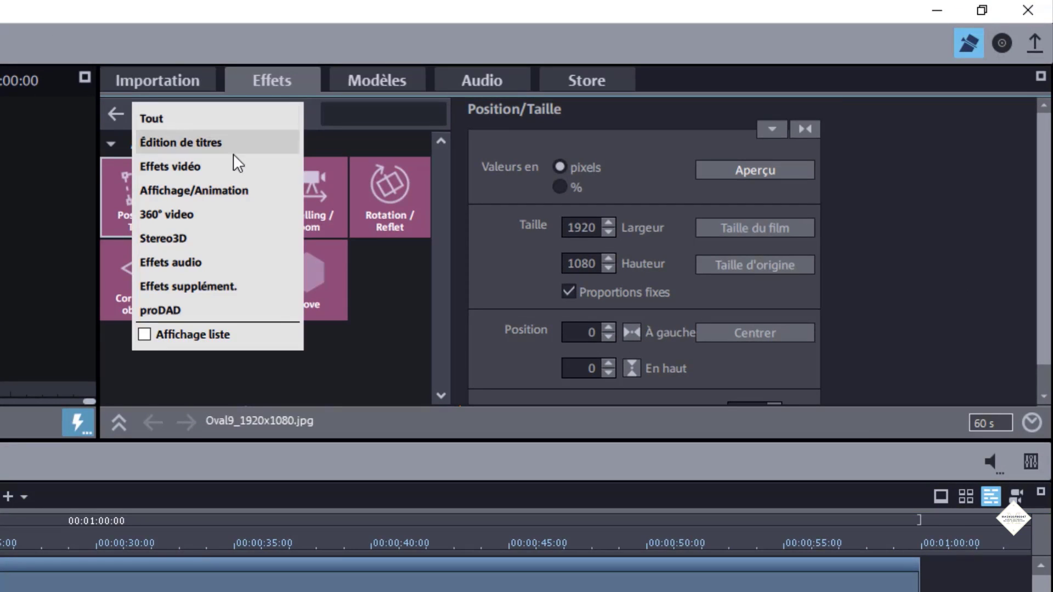
pyautogui.click(222, 164)
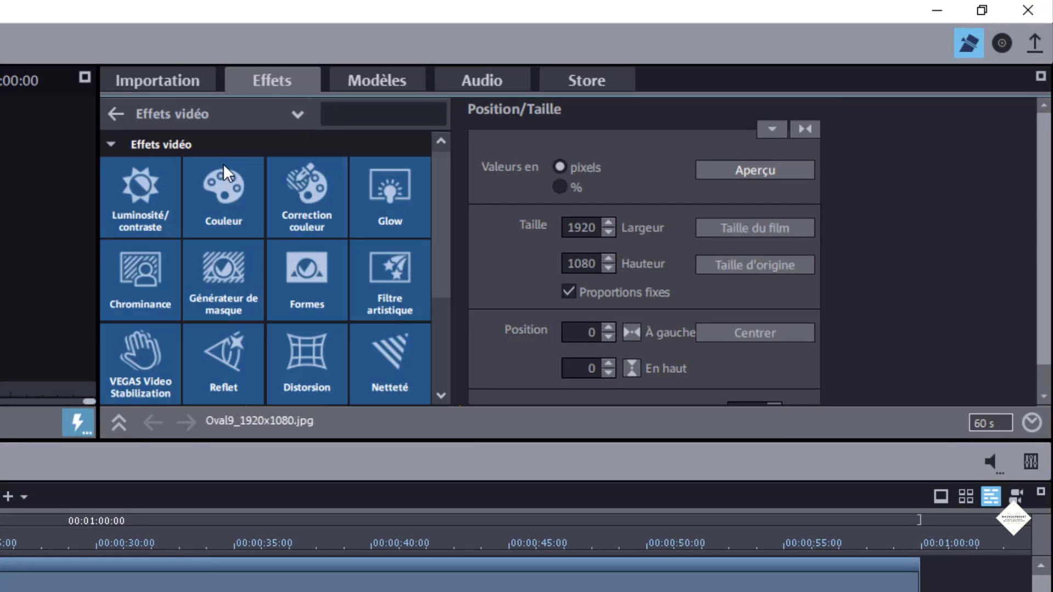
pyautogui.click(150, 294)
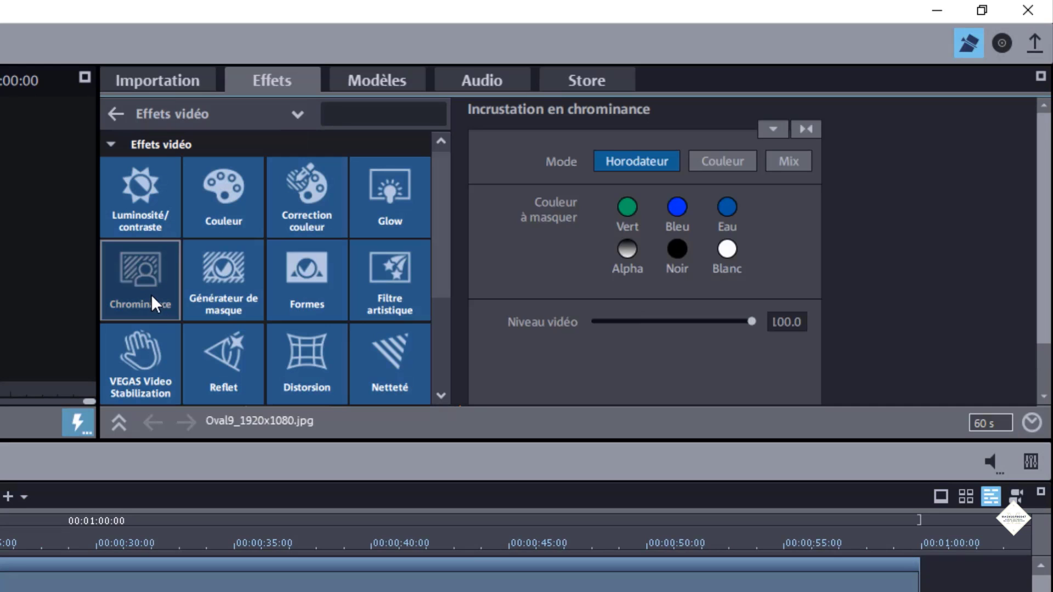
pyautogui.click(627, 249)
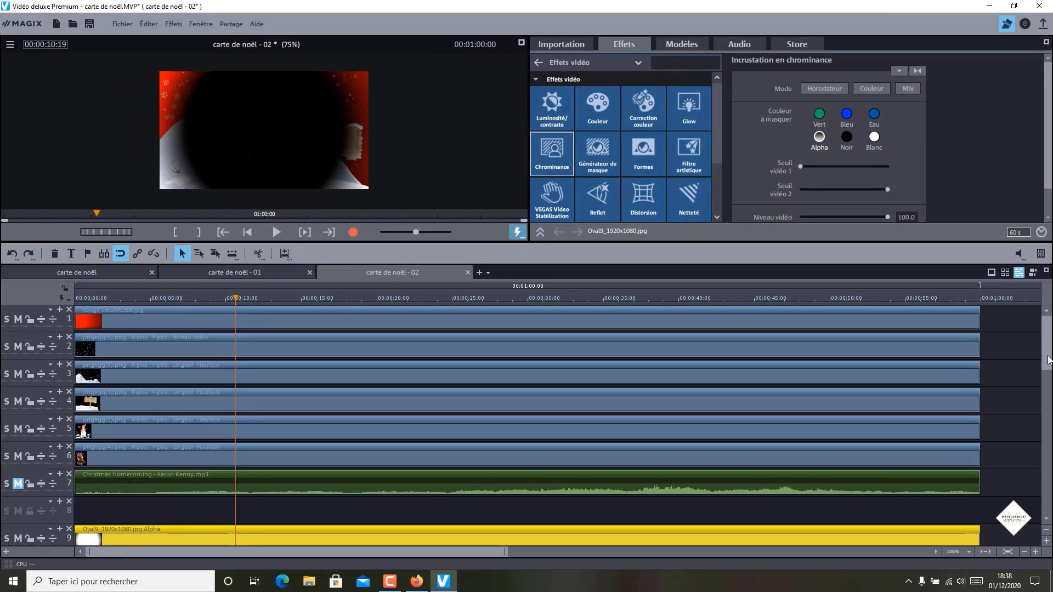
pyautogui.scroll(-3, 1047, 359)
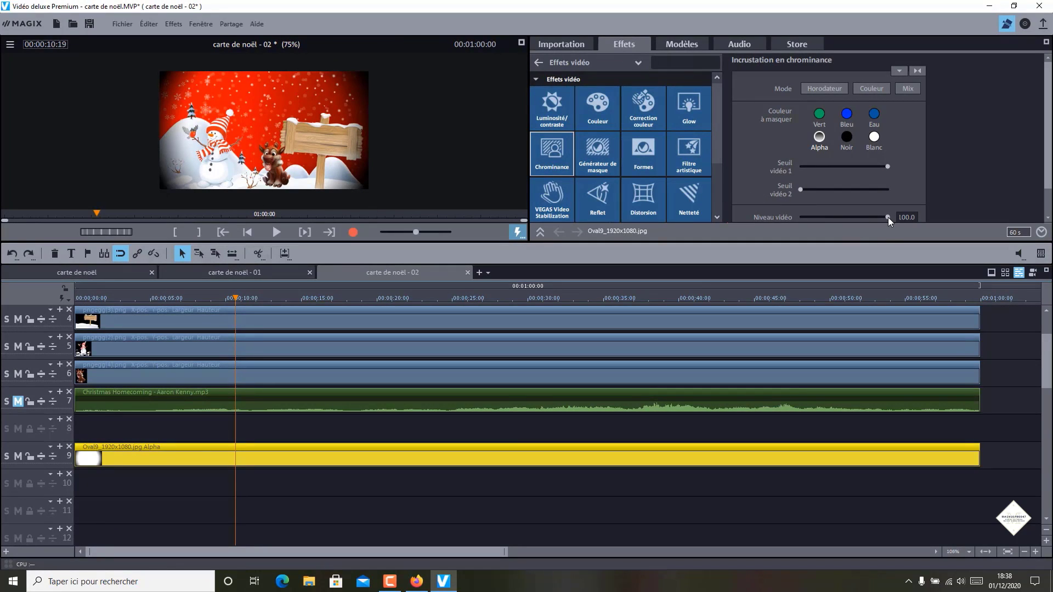
# Lower the oval mask's video level to 68.2 and check the result in the enlarged preview.
pyautogui.moveTo(887, 217); pyautogui.dragTo(861, 224)
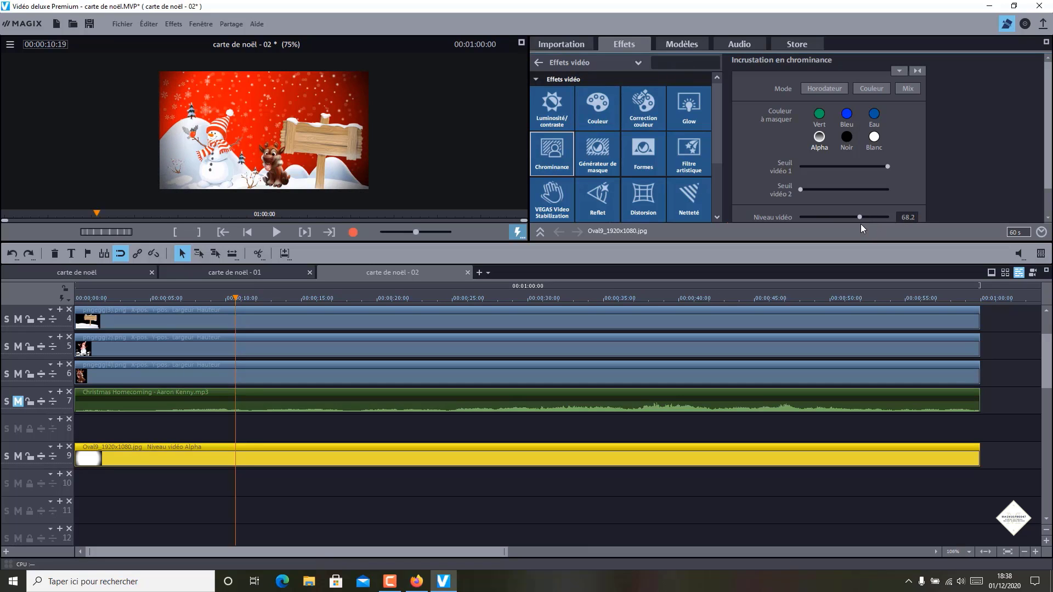
pyautogui.click(521, 43)
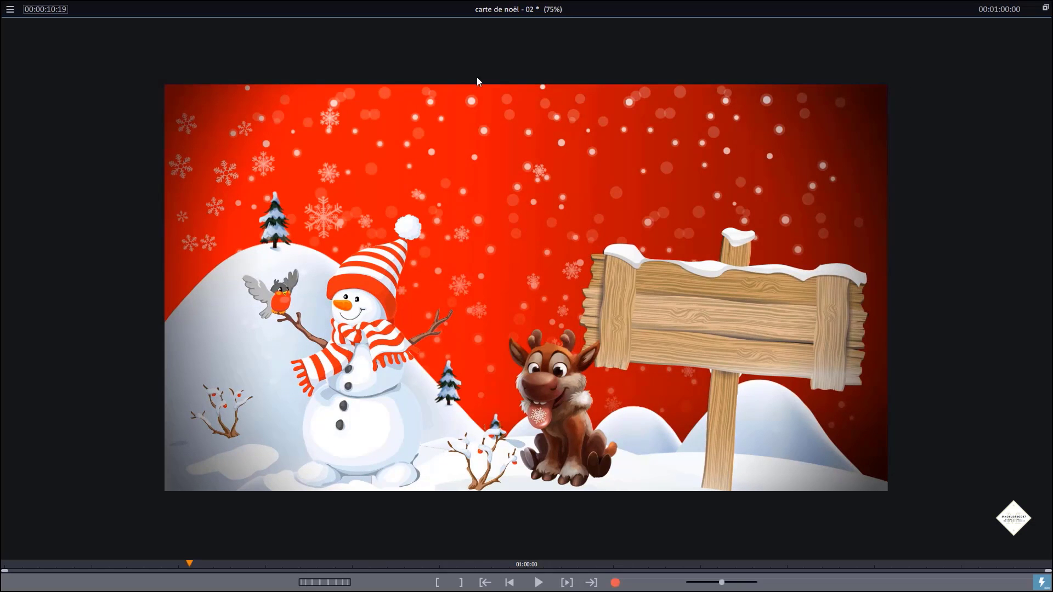
pyautogui.click(1046, 9)
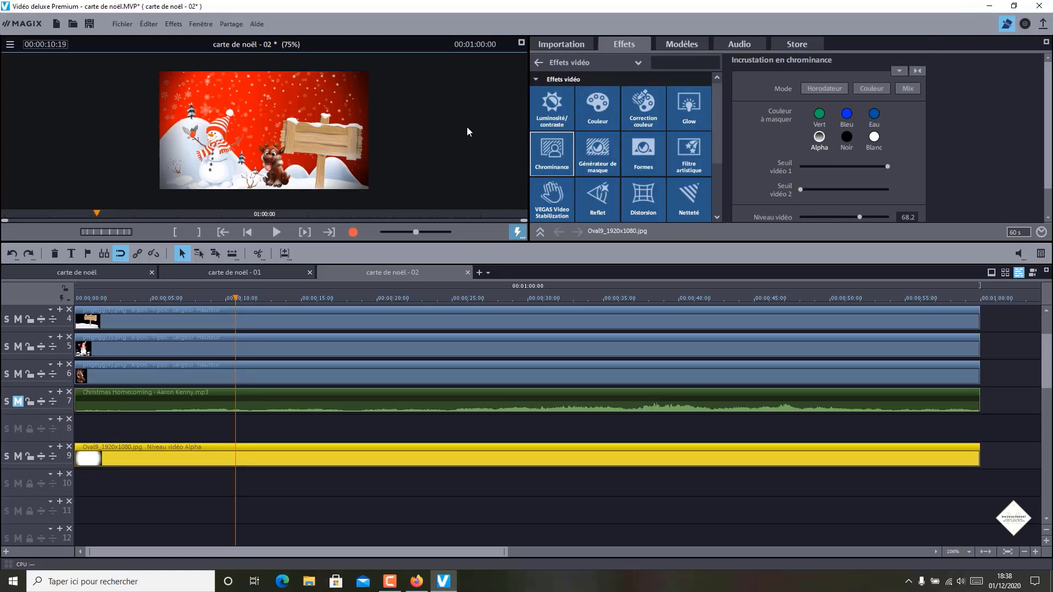
# Apply Gaussian blur to the oval mask with a horizontal range of 0.2800 and a vertical range of 0.1850, checking the enlarged preview.
pyautogui.scroll(-3, 613, 196)
pyautogui.click(561, 181)
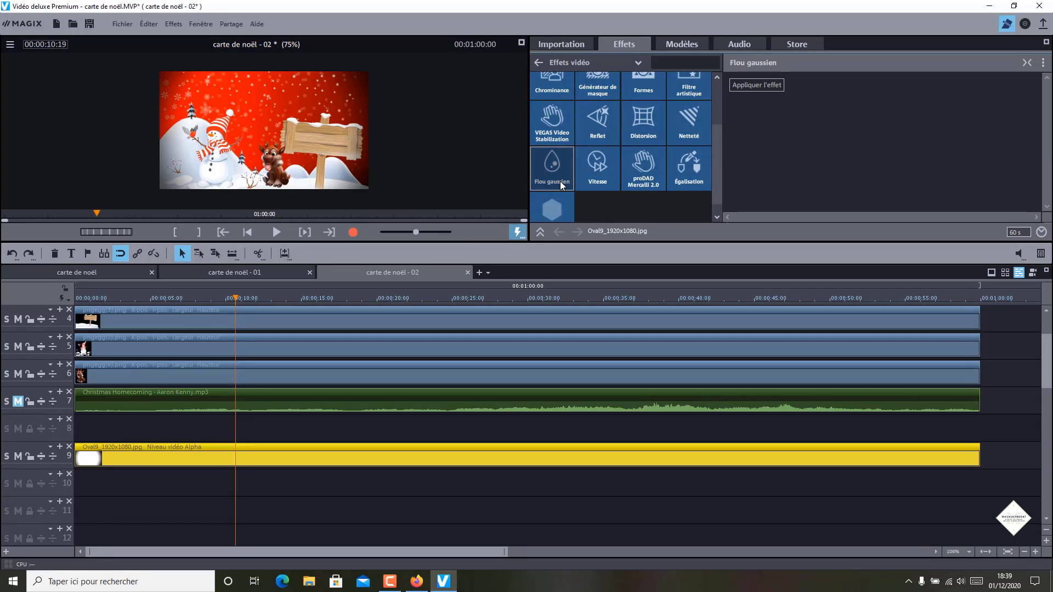
pyautogui.click(766, 85)
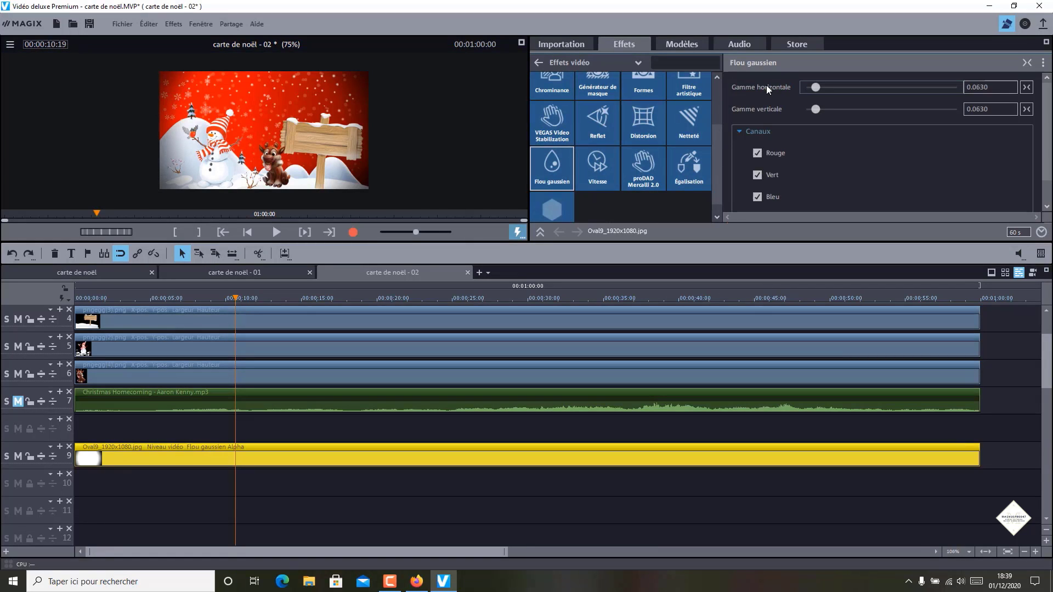
pyautogui.moveTo(820, 86); pyautogui.dragTo(833, 111)
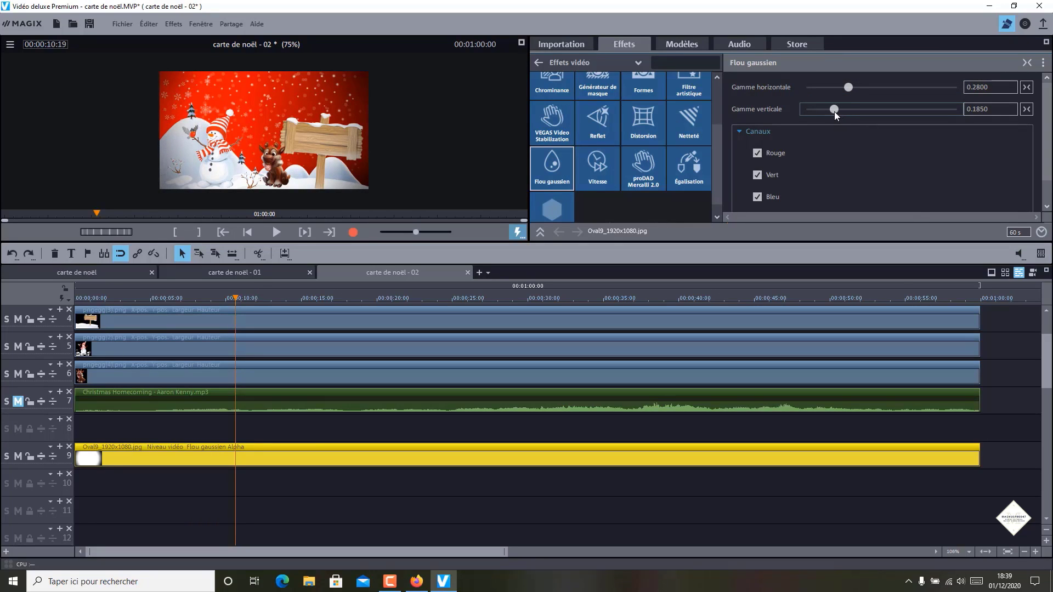
pyautogui.click(520, 42)
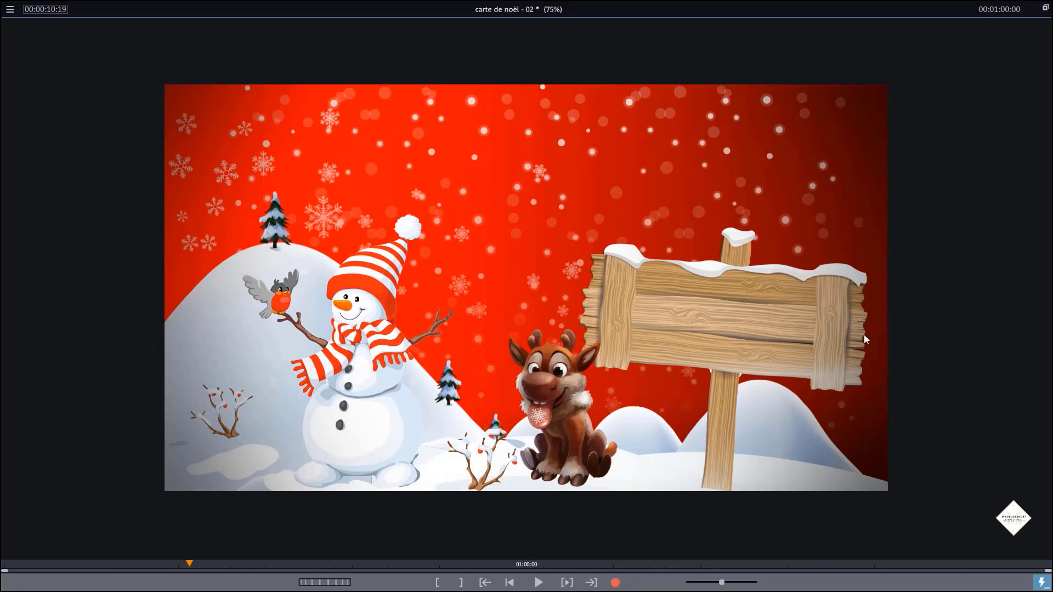
pyautogui.click(1045, 8)
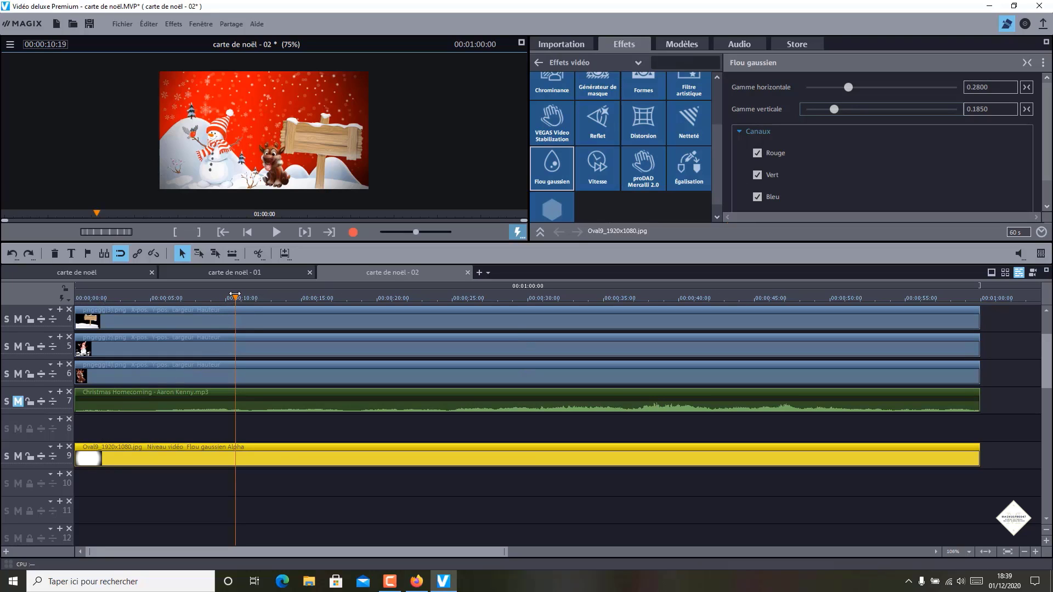
pyautogui.moveTo(231, 299); pyautogui.dragTo(148, 306)
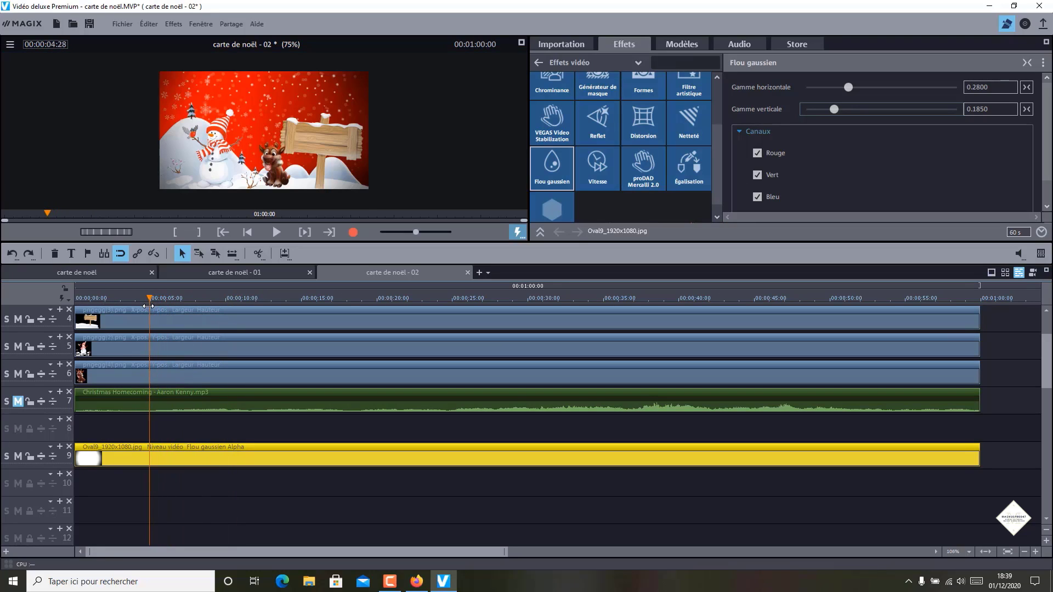
pyautogui.click(687, 43)
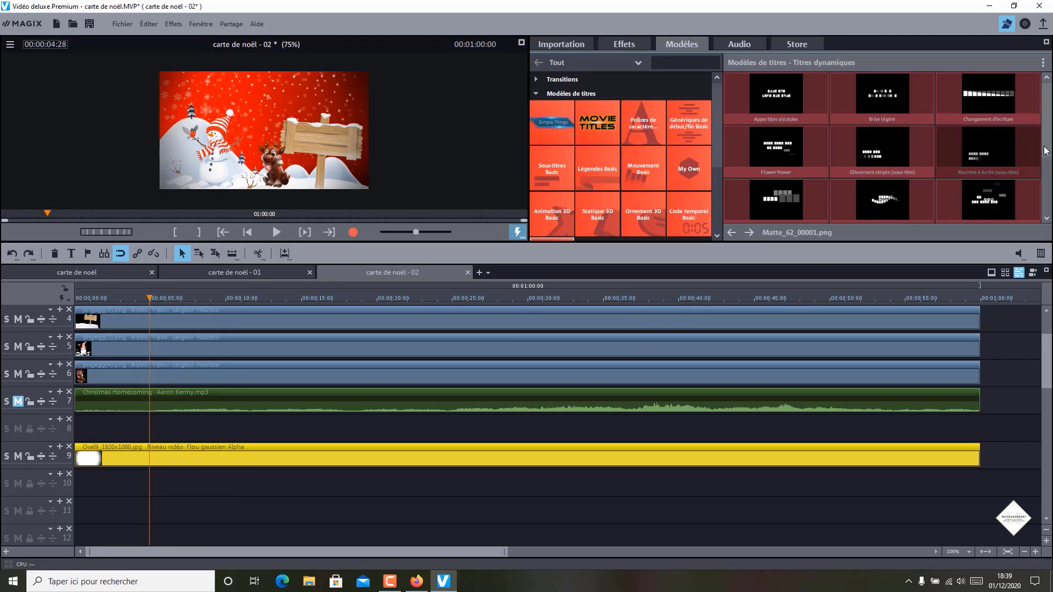
pyautogui.scroll(-3, 789, 175)
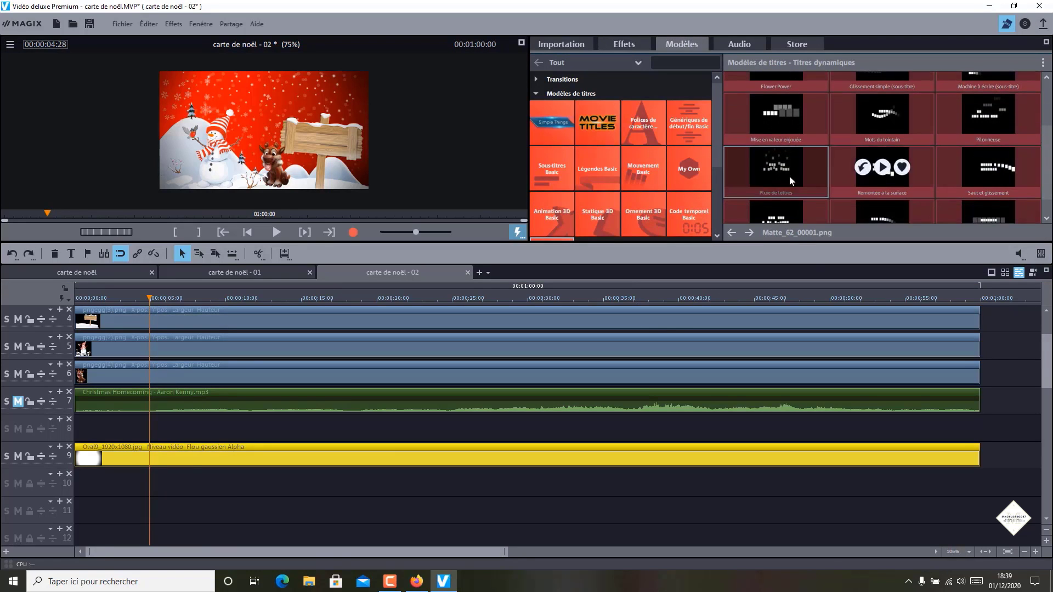
pyautogui.moveTo(804, 196)
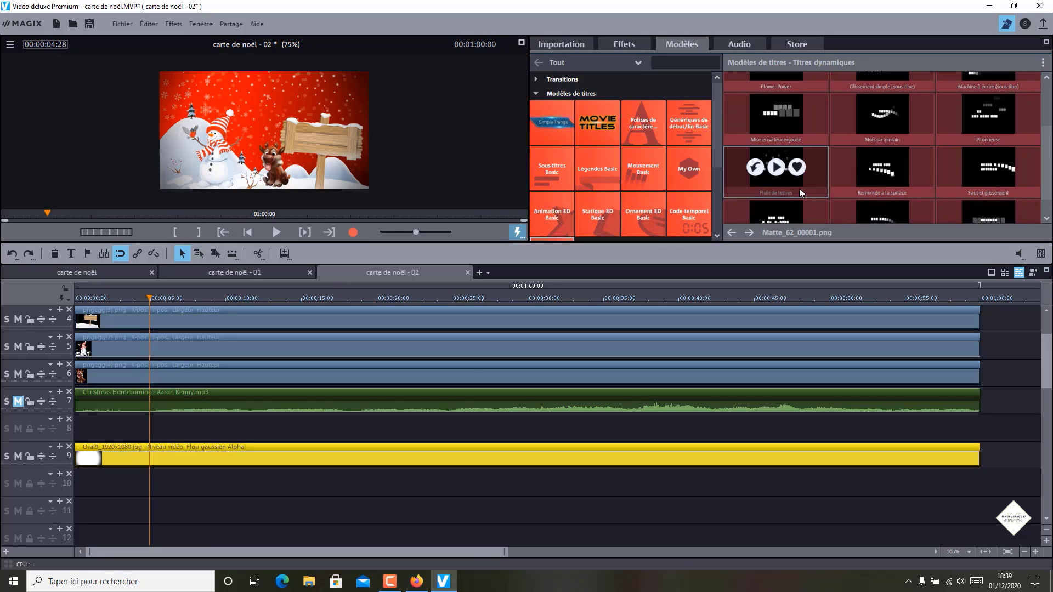
# Unmute the music track, cut off its first 16 frames, and move the remaining clip to the timeline start.
pyautogui.click(186, 405)
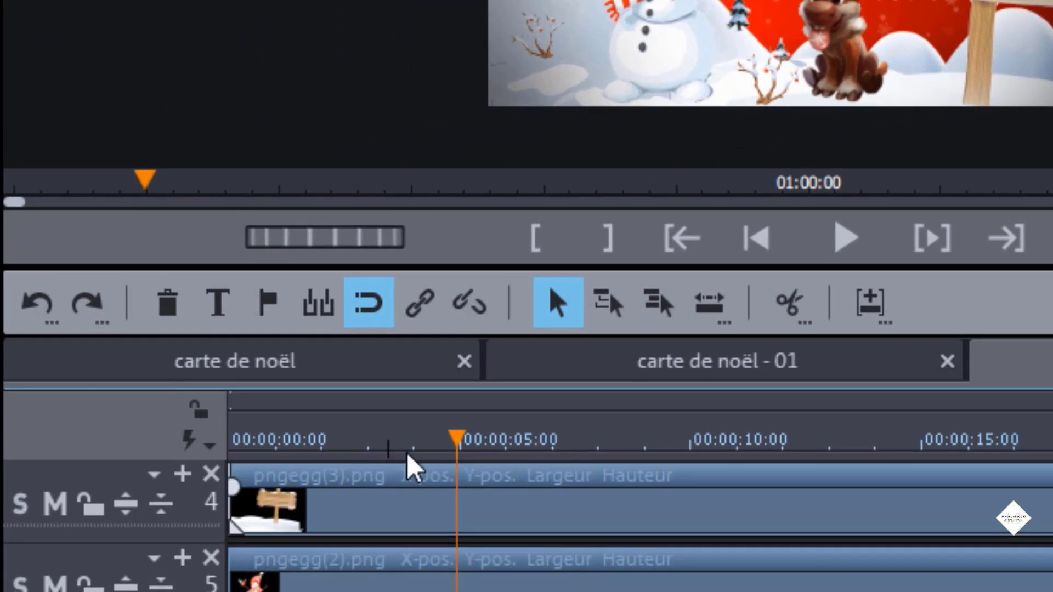
pyautogui.click(321, 305)
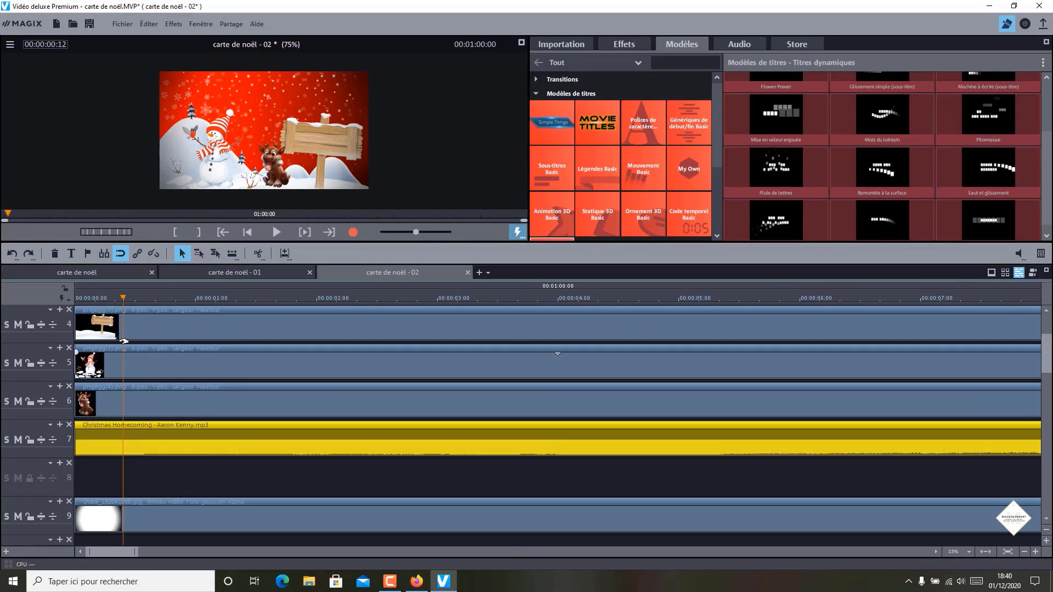
pyautogui.moveTo(121, 297); pyautogui.dragTo(138, 297)
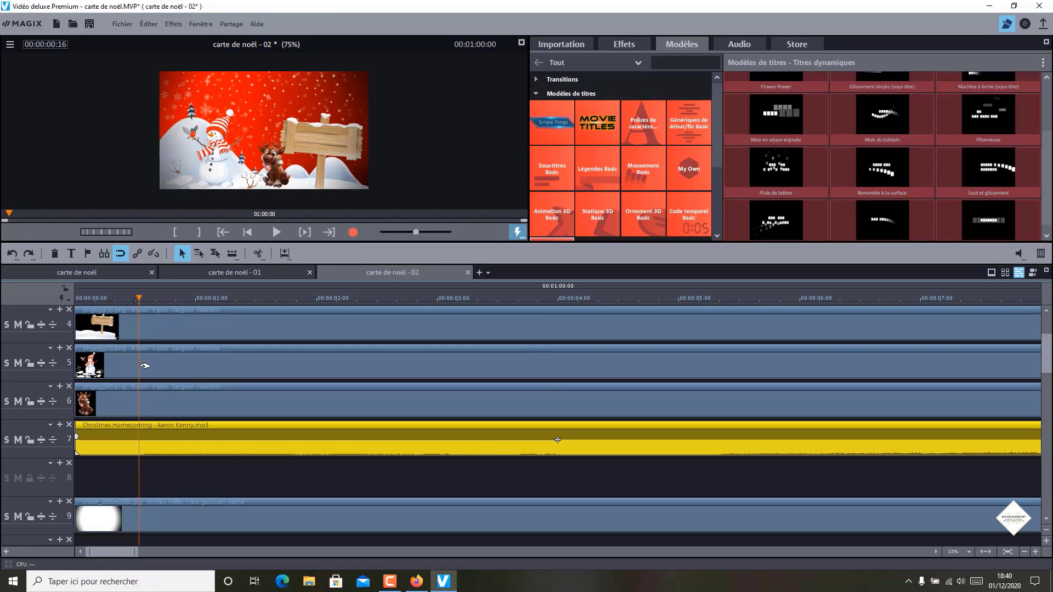
pyautogui.click(98, 441)
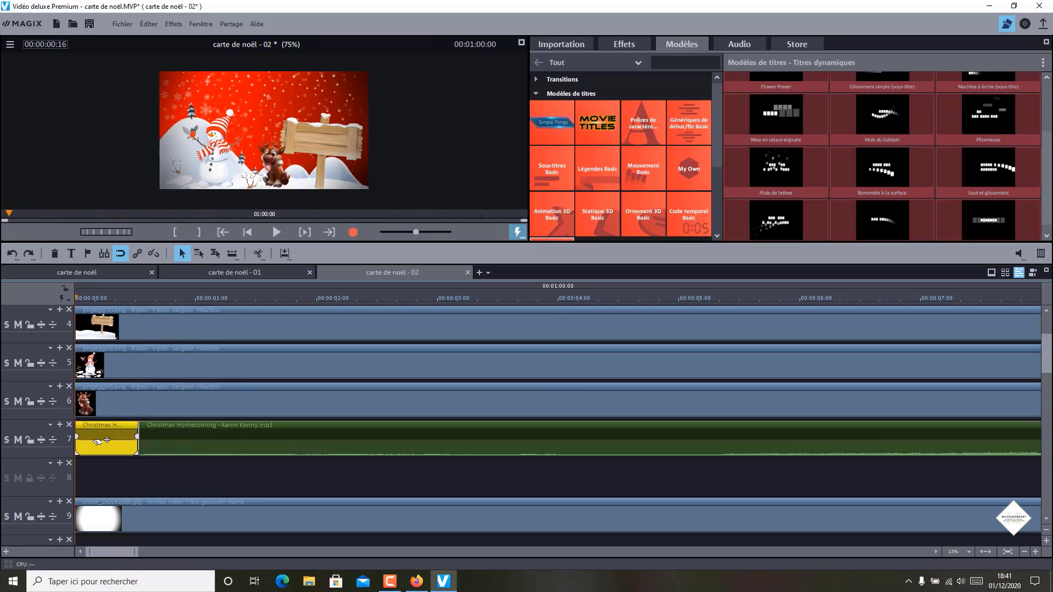
pyautogui.press('Delete')
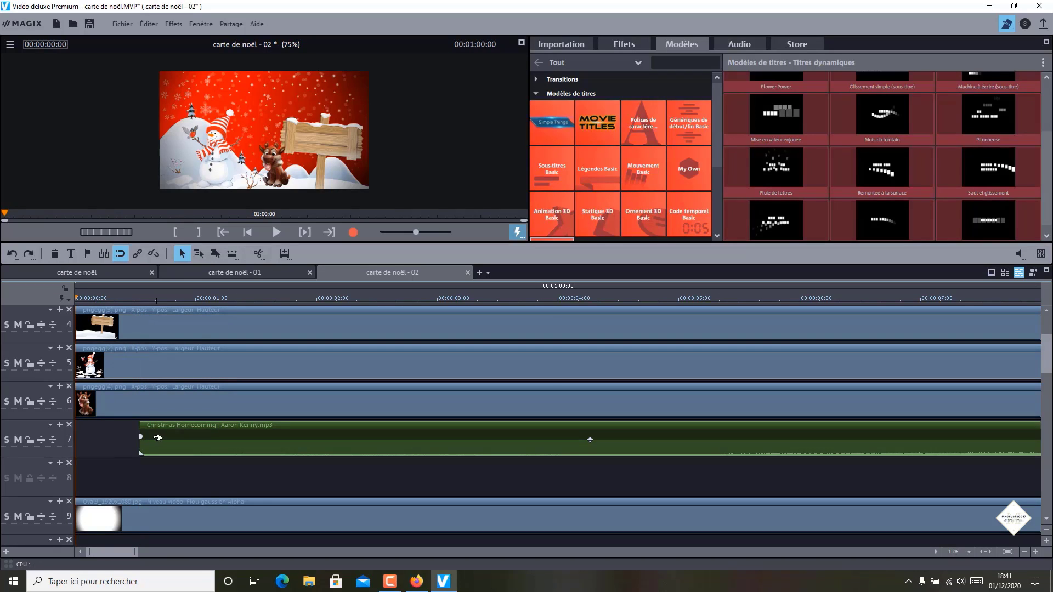
pyautogui.moveTo(146, 435); pyautogui.dragTo(90, 441)
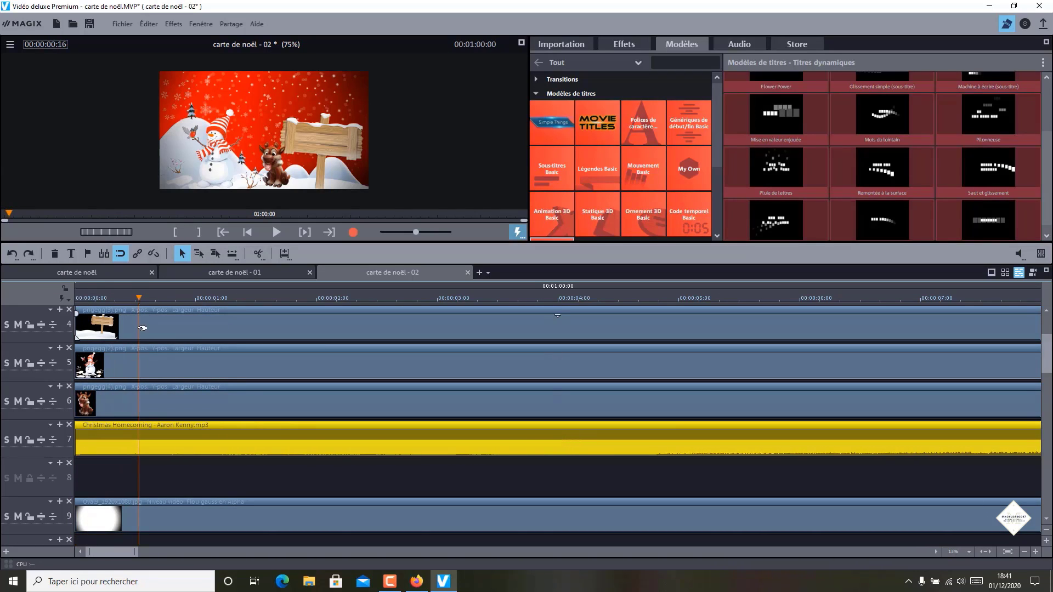
# Play the music from the start and put a marker on its clip at 00:00:00:24.
pyautogui.moveTo(134, 298); pyautogui.dragTo(77, 298)
pyautogui.click(269, 232)
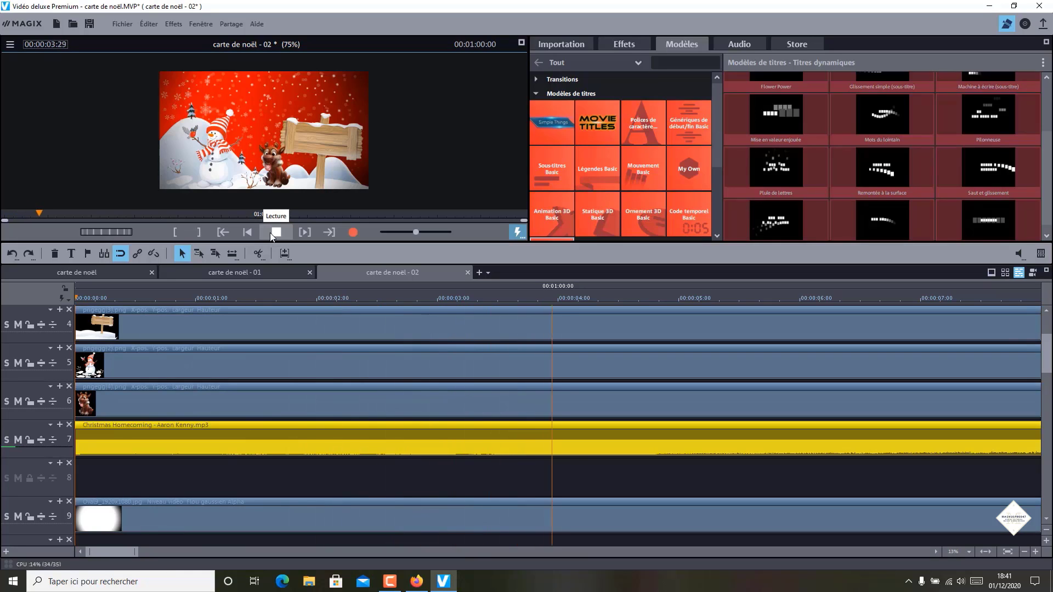
pyautogui.click(269, 232)
pyautogui.click(270, 233)
pyautogui.click(269, 233)
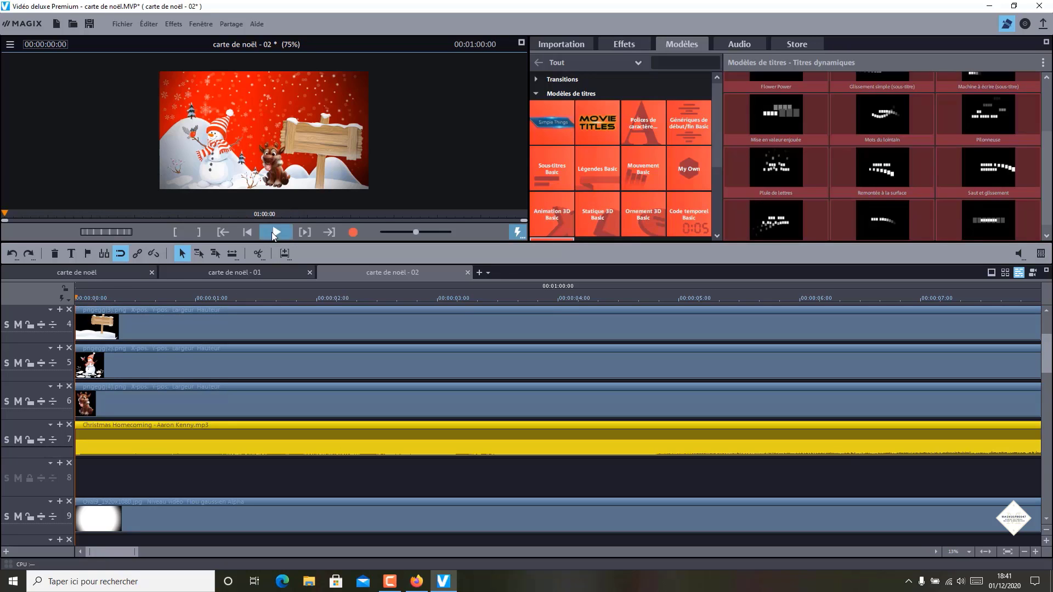
pyautogui.click(273, 233)
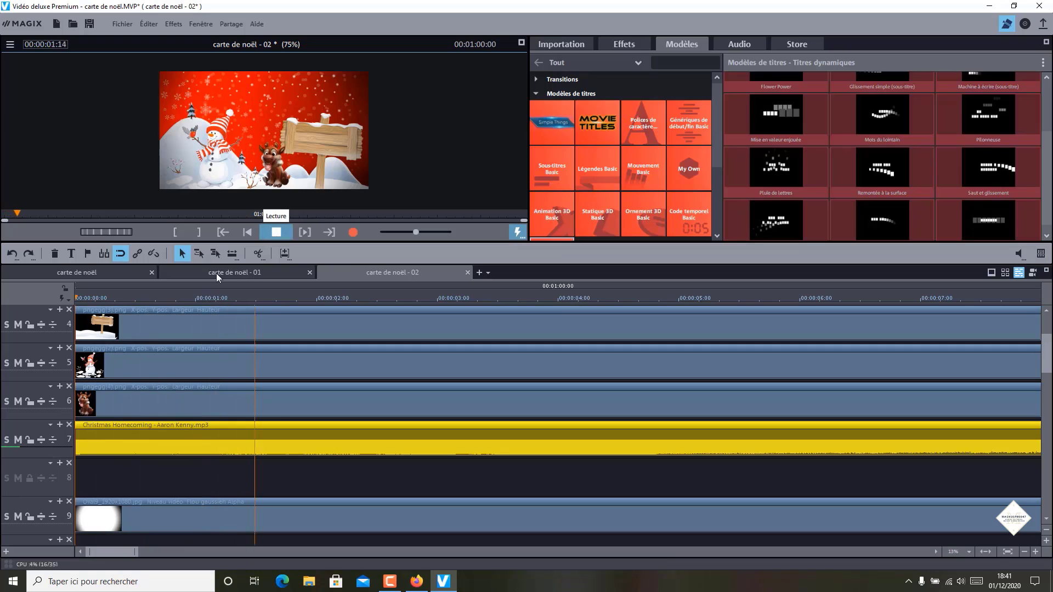
pyautogui.press('space')
pyautogui.moveTo(173, 300); pyautogui.dragTo(171, 300)
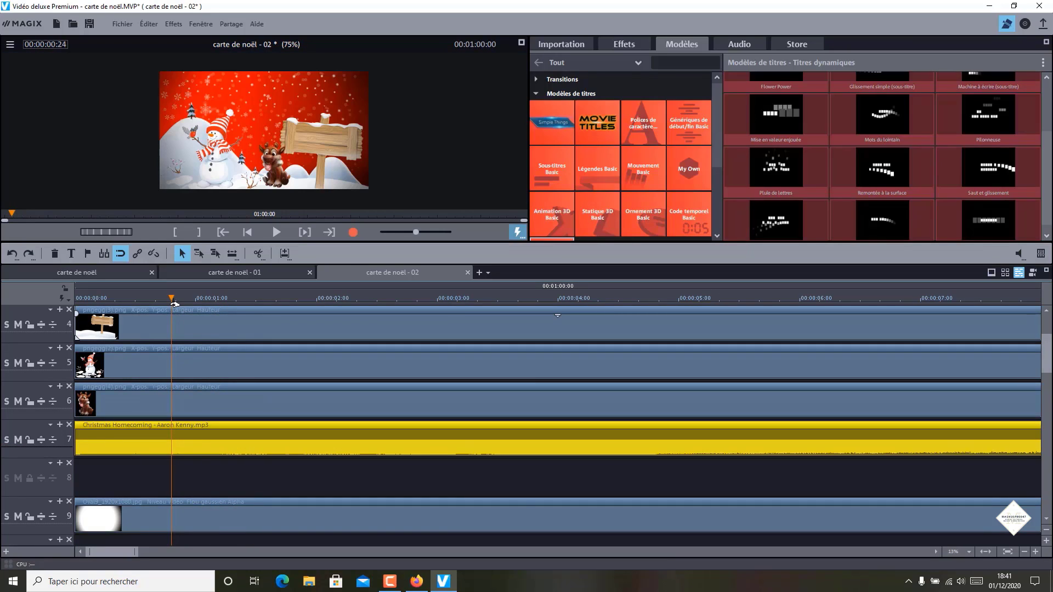
pyautogui.press('space')
pyautogui.press('space')
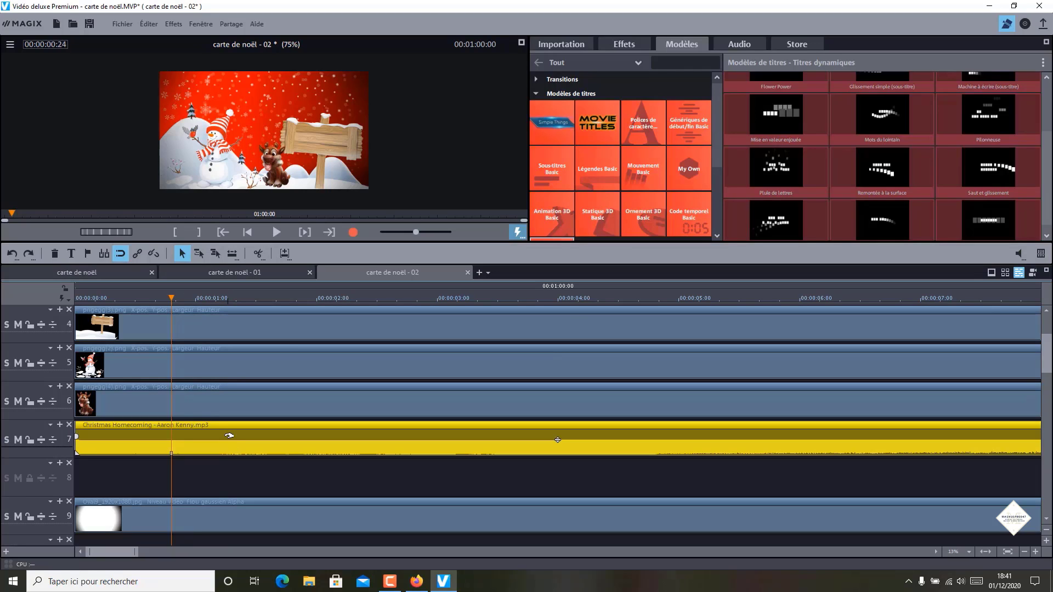
# Listen on from the first marker and add a second marker to the music clip at about 1.5 seconds.
pyautogui.click(277, 232)
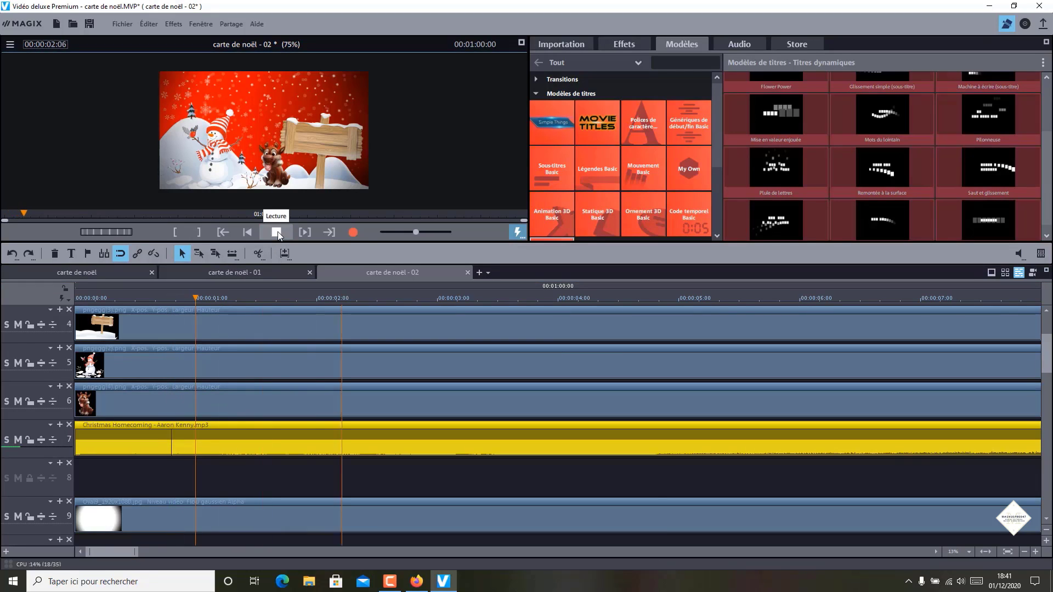
pyautogui.click(278, 233)
pyautogui.click(260, 298)
pyautogui.press('space')
pyautogui.press('space')
pyautogui.click(104, 253)
pyautogui.click(279, 298)
pyautogui.click(278, 232)
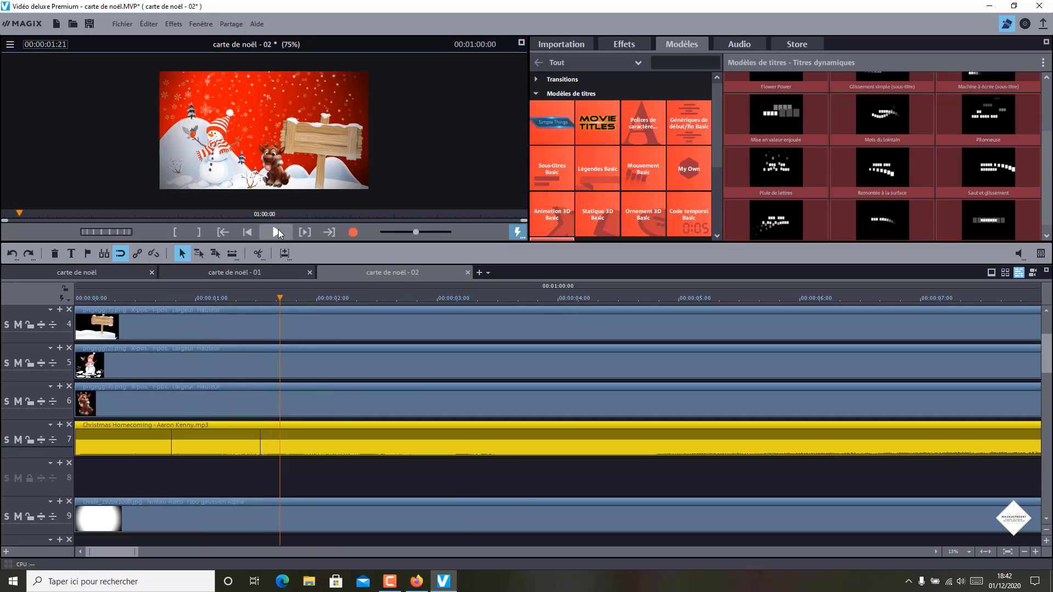
# Add further markers to the music clip at about 2.3 seconds, 00:00:03:04 and 00:00:04:24.
pyautogui.click(358, 299)
pyautogui.click(444, 300)
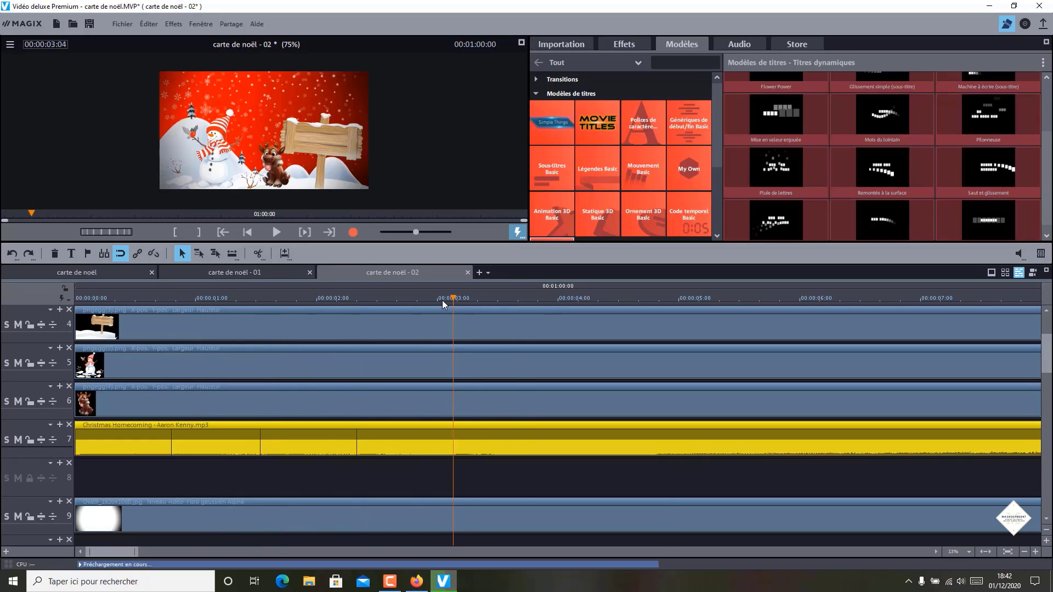
pyautogui.click(105, 253)
pyautogui.click(647, 300)
pyautogui.moveTo(647, 311); pyautogui.dragTo(655, 310)
pyautogui.click(104, 253)
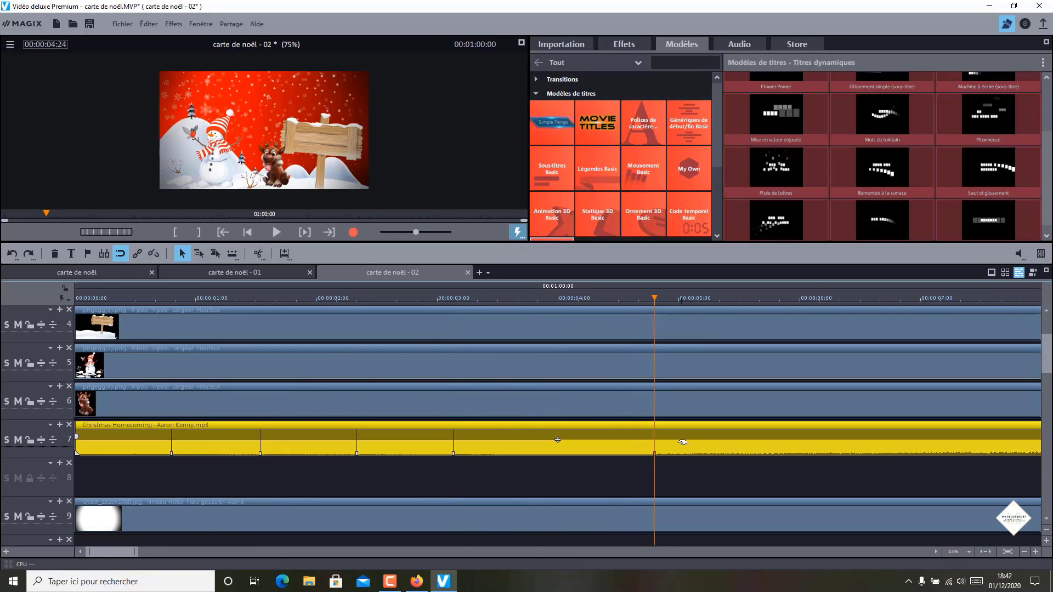
# Play the project from the start to check the markers against the music, with all picture tracks in view.
pyautogui.click(1024, 551)
pyautogui.click(1024, 551)
pyautogui.click(1046, 530)
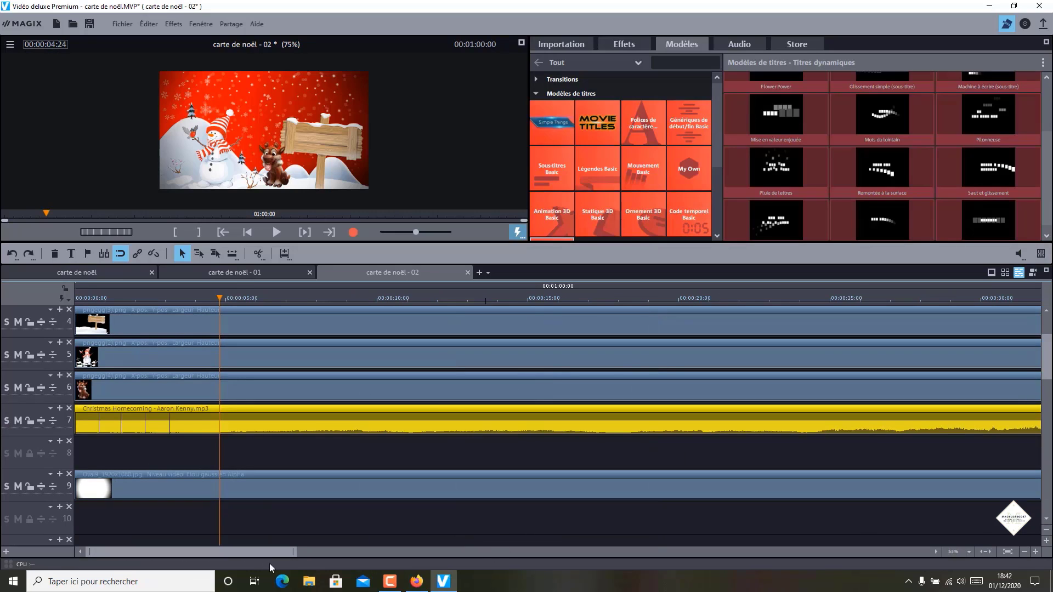
pyautogui.moveTo(272, 552); pyautogui.dragTo(275, 551)
pyautogui.moveTo(1047, 353); pyautogui.dragTo(1046, 332)
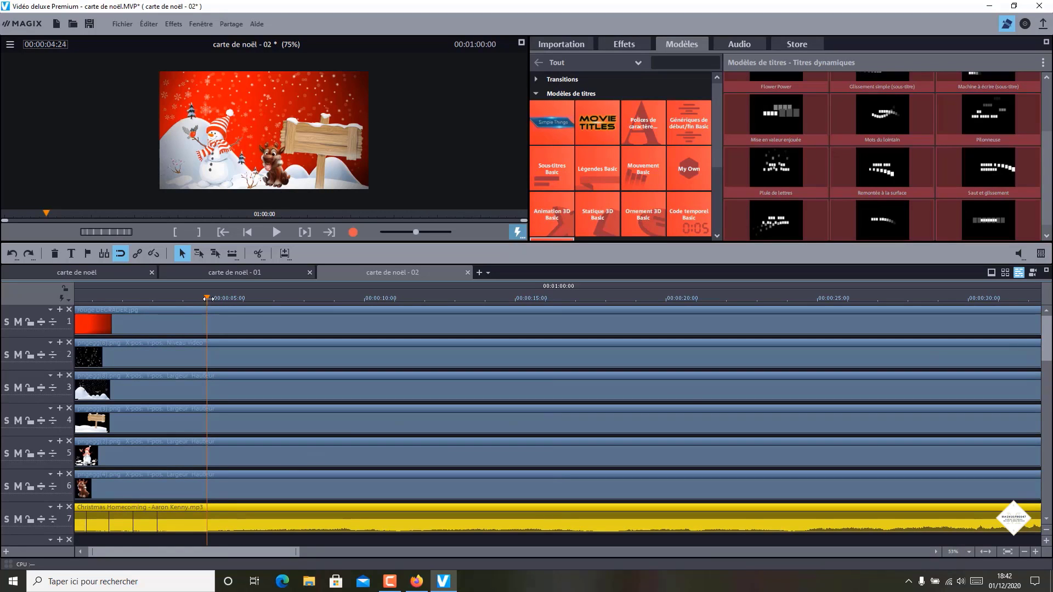
pyautogui.moveTo(207, 298); pyautogui.dragTo(30, 297)
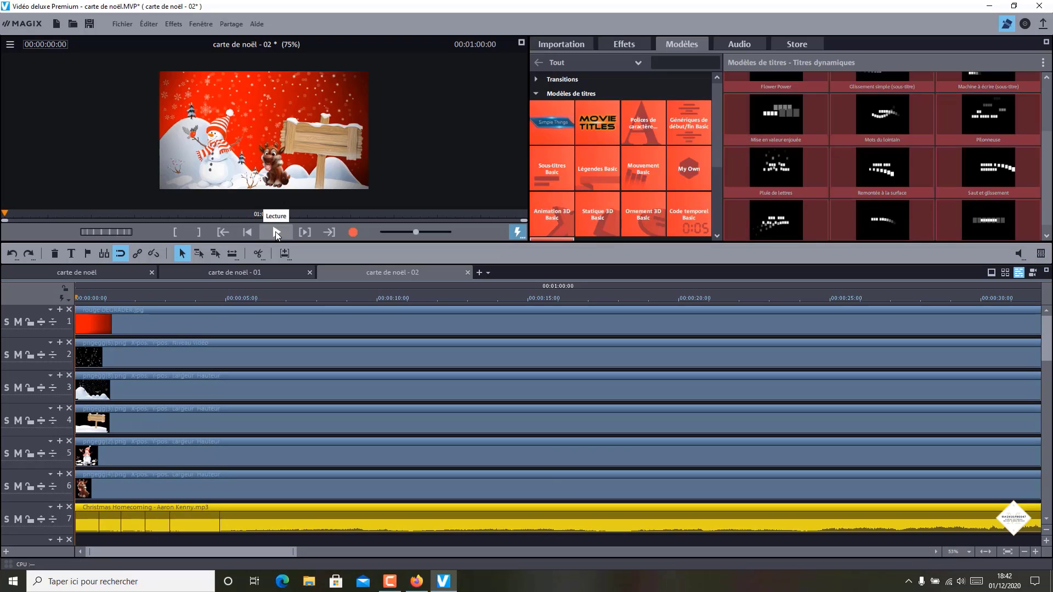
pyautogui.click(275, 232)
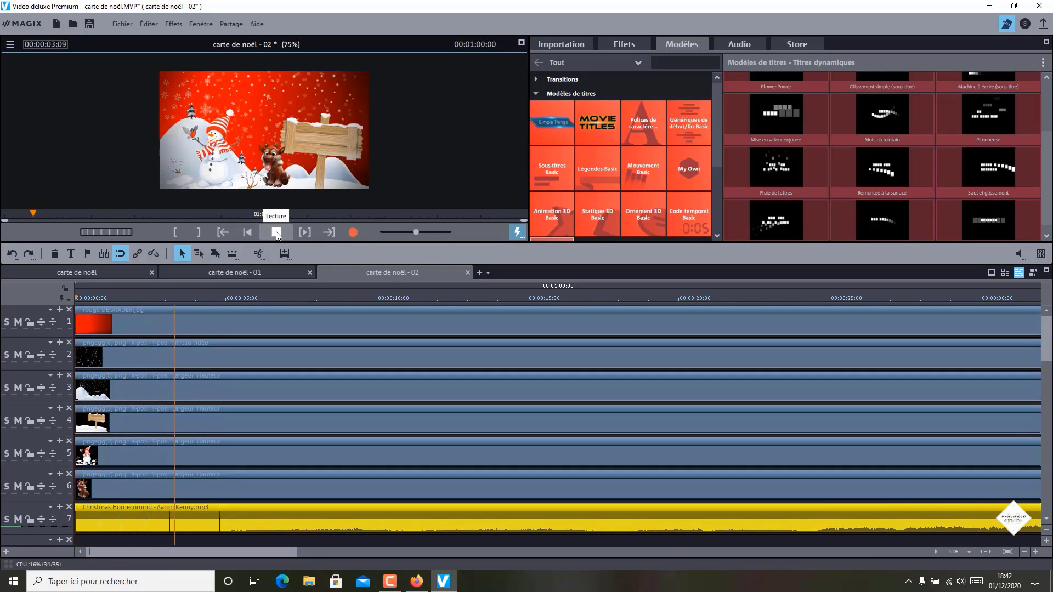
pyautogui.click(277, 232)
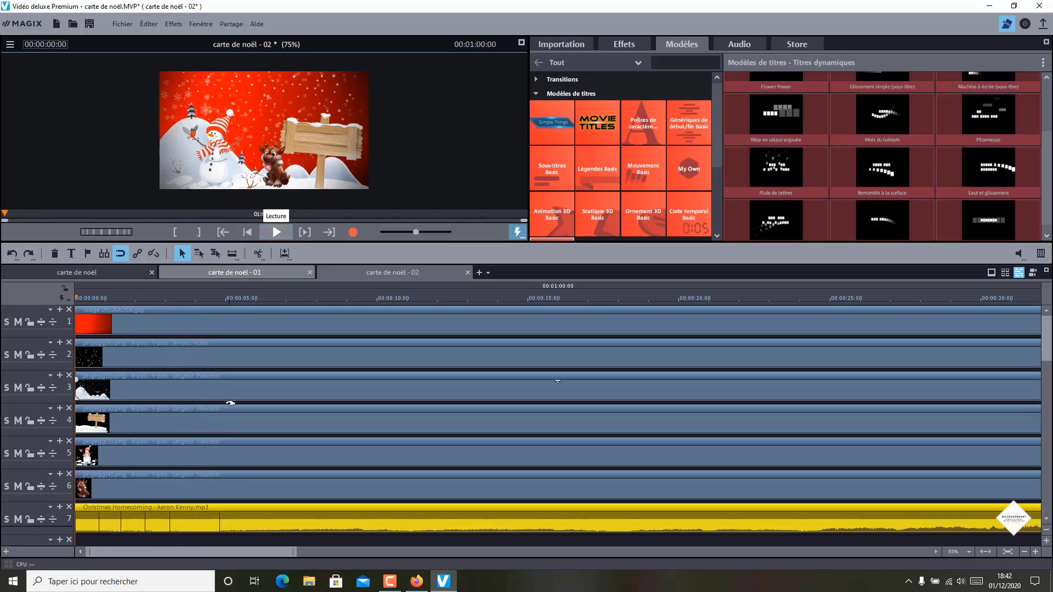
# Shift the pngegg(6).png snowflake clip on track 2 about half a second later, just ahead of the first music marker.
pyautogui.click(99, 299)
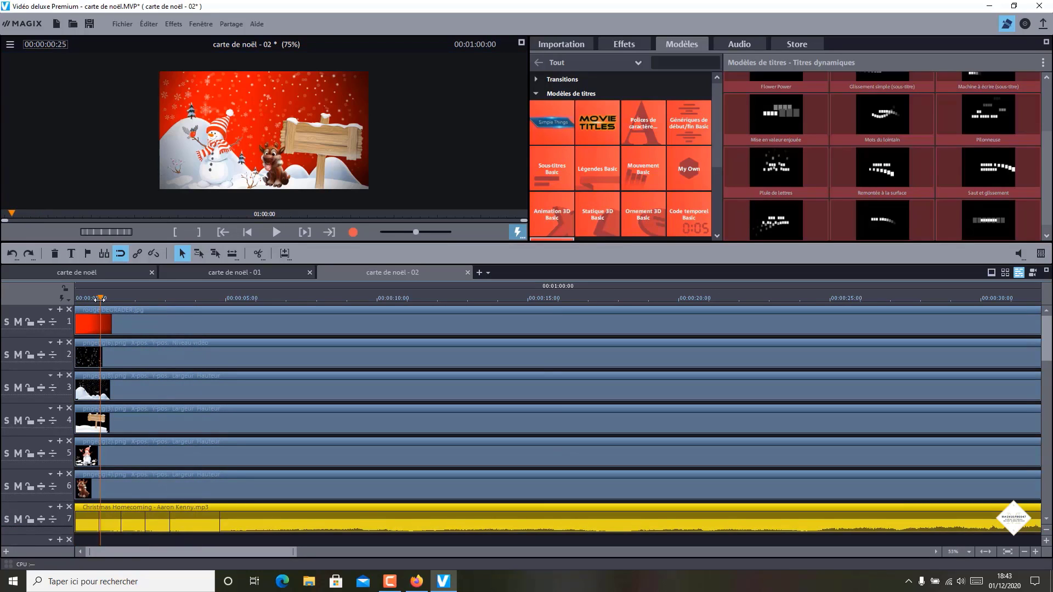
pyautogui.moveTo(100, 299); pyautogui.dragTo(98, 299)
pyautogui.moveTo(128, 356); pyautogui.dragTo(143, 357)
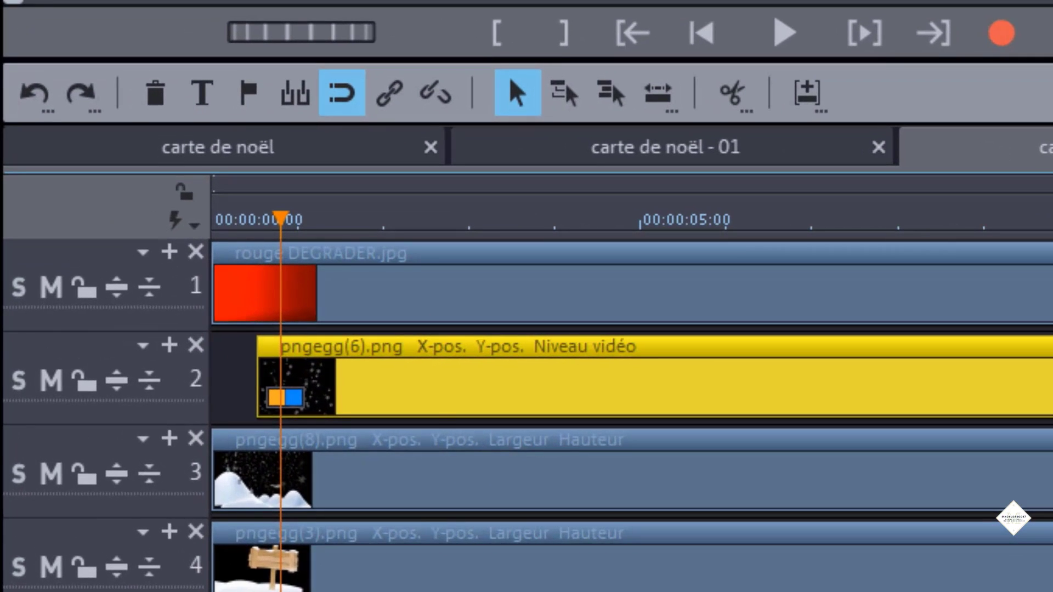
pyautogui.scroll(2, 832, 519)
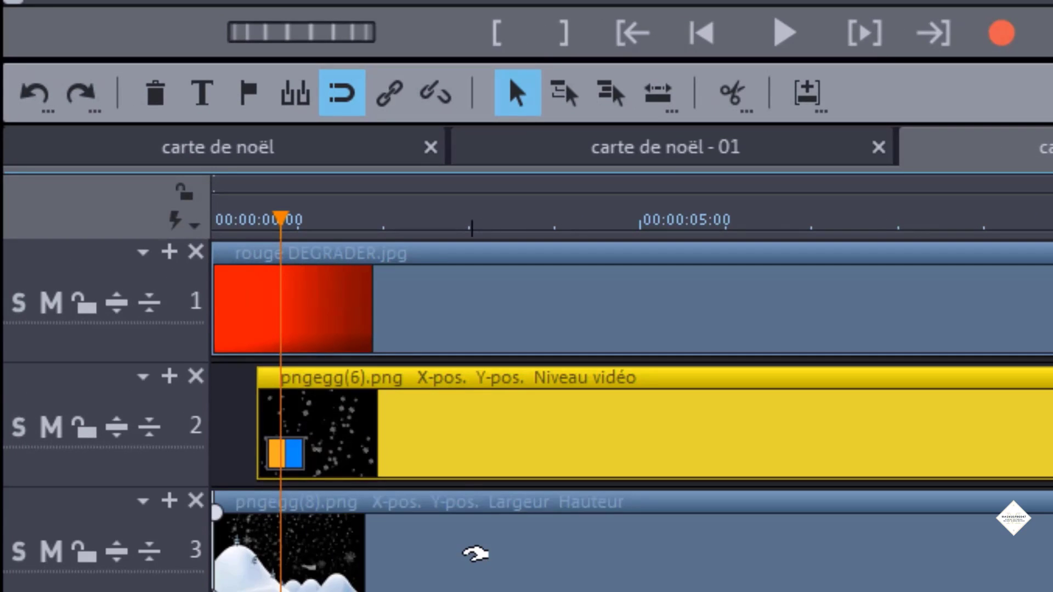
# Align the start of the pngegg(8).png clip on track 3 with the snowflake clip above, and fade both clips in up to the playhead.
pyautogui.moveTo(477, 555); pyautogui.dragTo(525, 554)
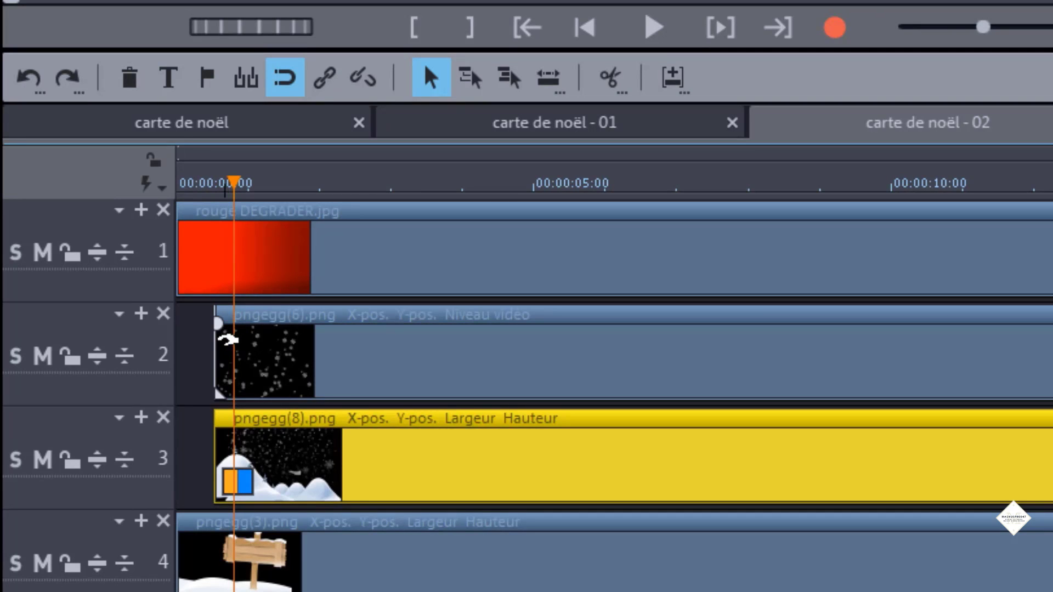
pyautogui.click(228, 323)
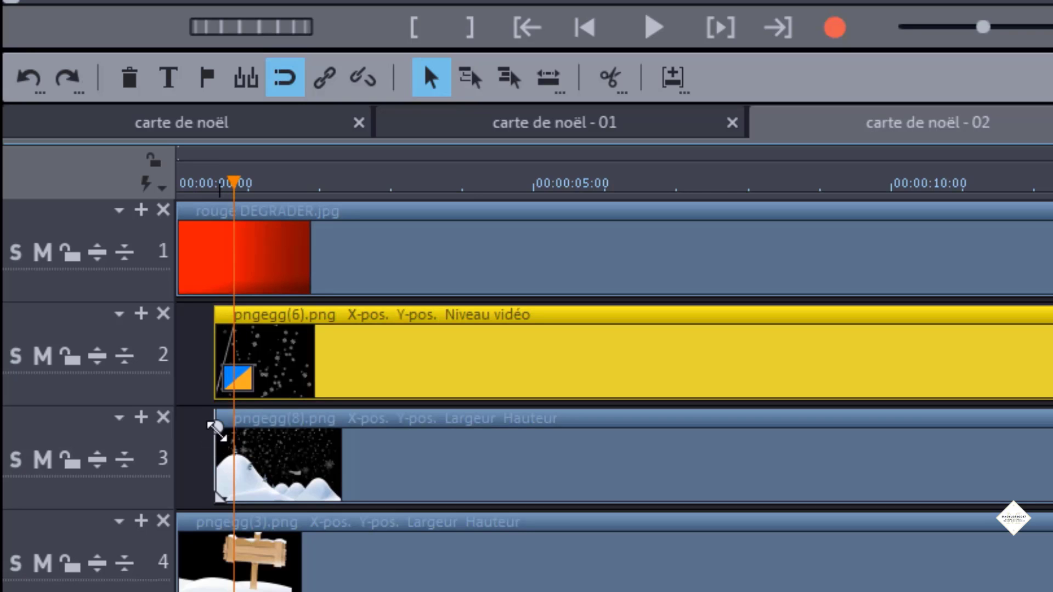
pyautogui.click(217, 429)
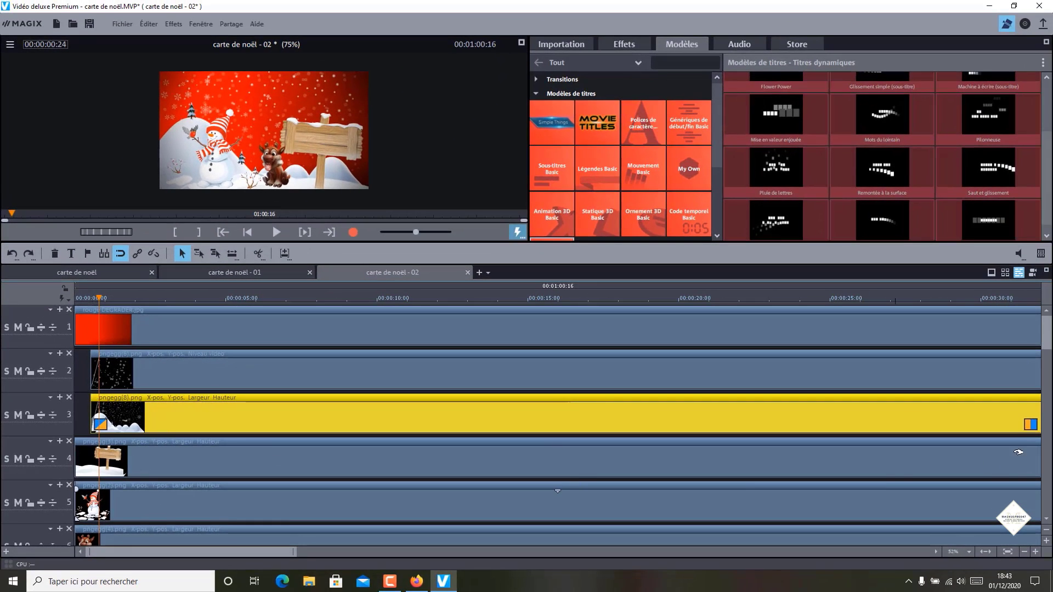
# Move the playhead to the second music marker at 00:00:01:16, start the signpost clip on track 4 just before it and fade it in.
pyautogui.scroll(-3, 1046, 365)
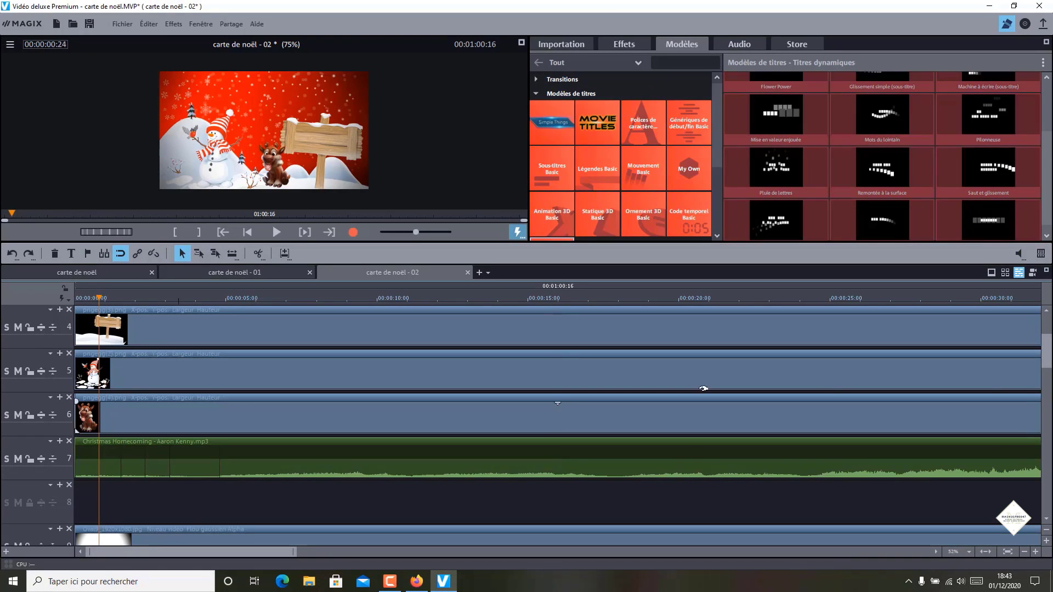
pyautogui.scroll(1, 1049, 338)
pyautogui.scroll(2, 1049, 339)
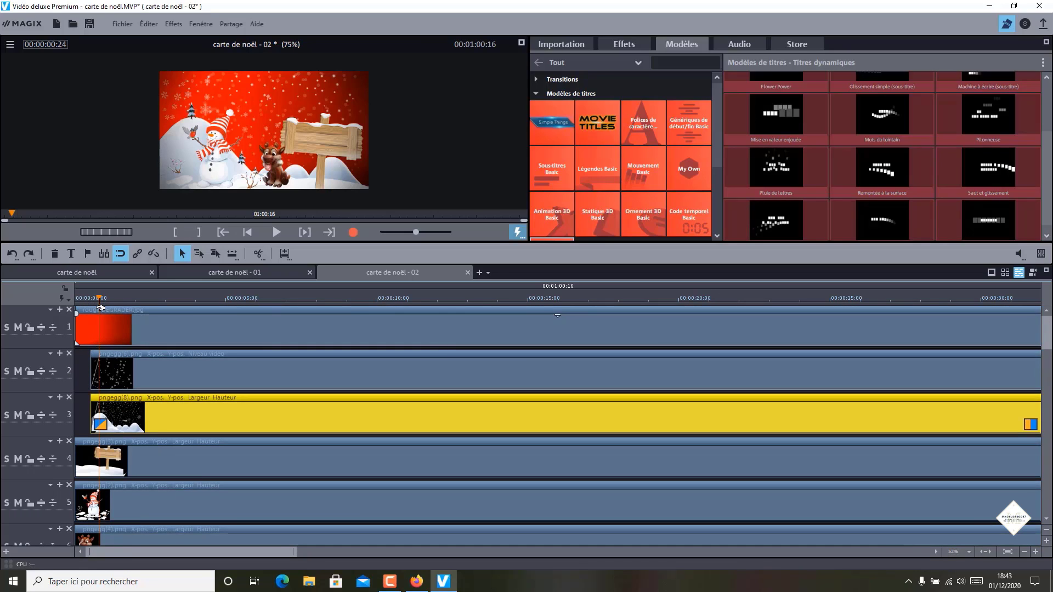
pyautogui.moveTo(99, 299); pyautogui.dragTo(120, 299)
pyautogui.click(101, 312)
pyautogui.scroll(-3, 109, 384)
pyautogui.scroll(2, 110, 383)
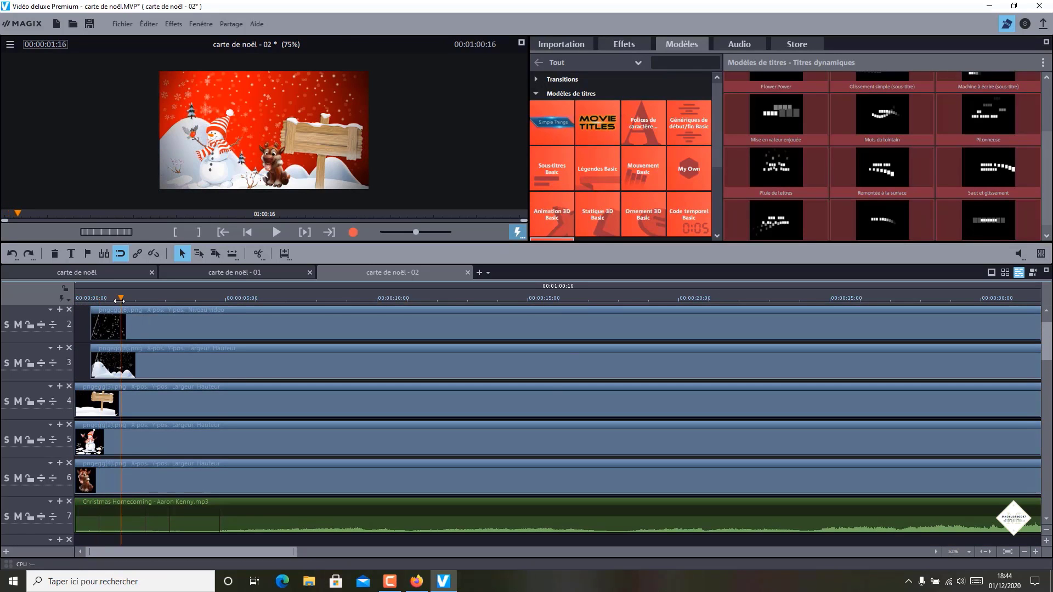
pyautogui.moveTo(139, 410); pyautogui.dragTo(174, 411)
pyautogui.moveTo(111, 391); pyautogui.dragTo(120, 391)
# Shift the snowman clip on track 5 to start just before the third music marker and fade it in up to that marker.
pyautogui.click(145, 299)
pyautogui.moveTo(174, 436); pyautogui.dragTo(236, 440)
pyautogui.moveTo(137, 428); pyautogui.dragTo(145, 426)
# Shift the reindeer clip on track 6 to start just before the marker at 00:00:03:04 and fade it in up to the marker.
pyautogui.click(170, 298)
pyautogui.moveTo(221, 483); pyautogui.dragTo(301, 485)
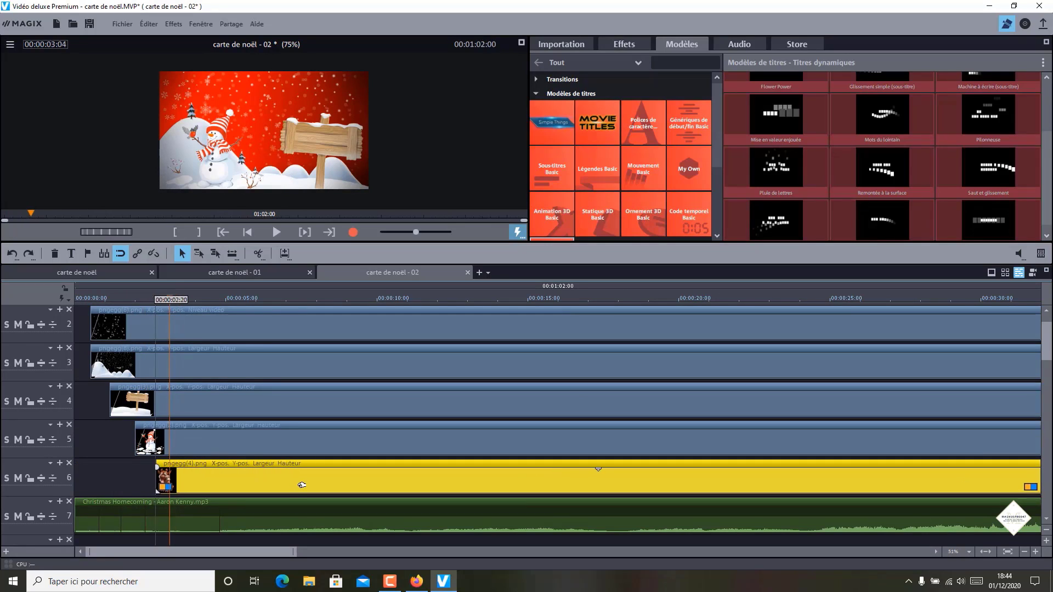
pyautogui.moveTo(157, 467); pyautogui.dragTo(170, 471)
# Play the card from the start in the enlarged preview to check the staggered entrances, and restore the normal preview size.
pyautogui.click(219, 299)
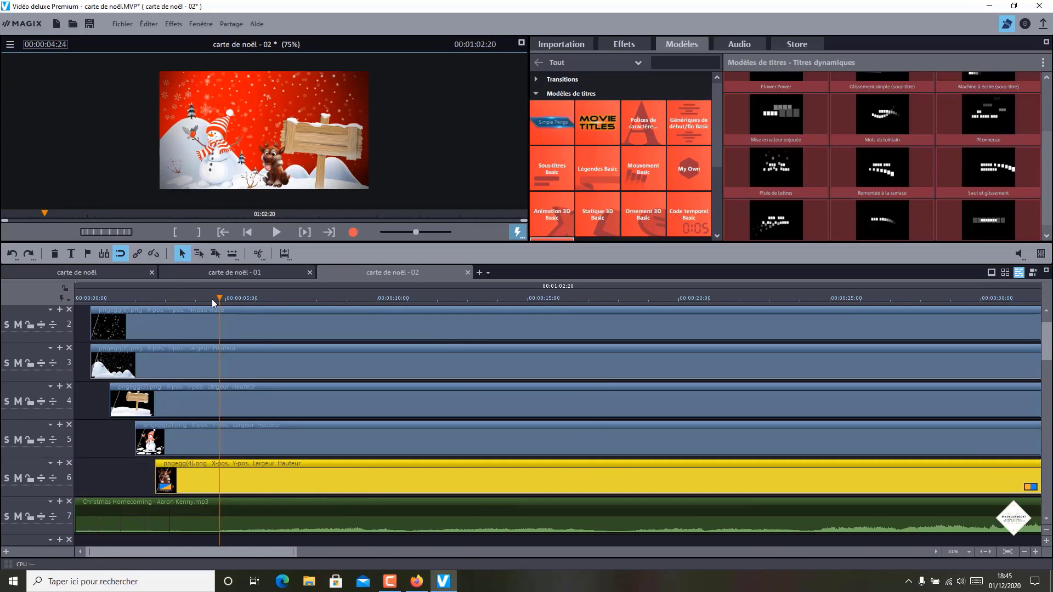
pyautogui.moveTo(218, 299); pyautogui.dragTo(45, 289)
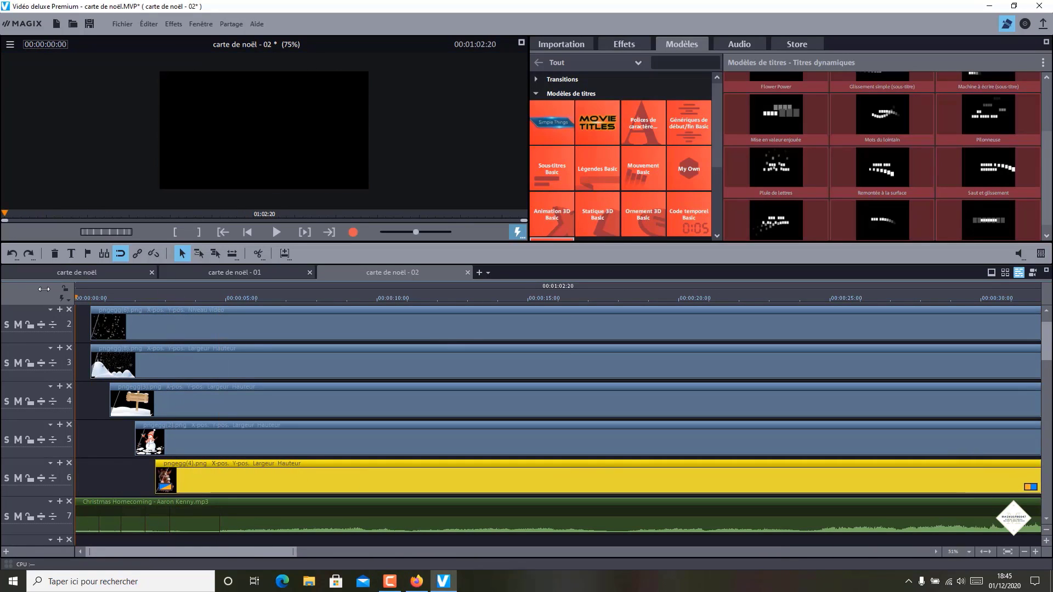
pyautogui.click(521, 43)
pyautogui.click(540, 586)
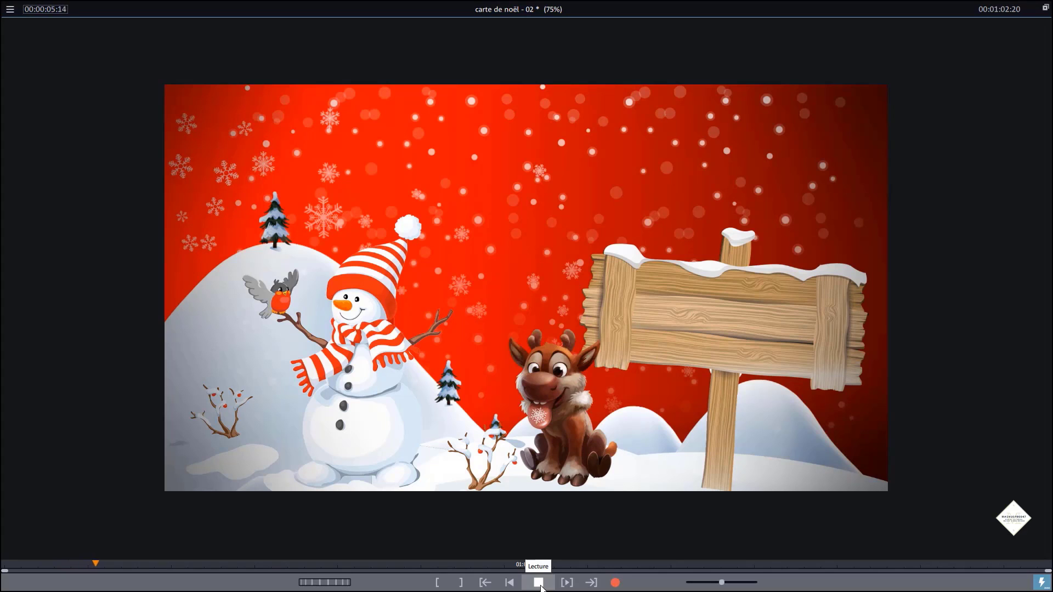
pyautogui.click(540, 585)
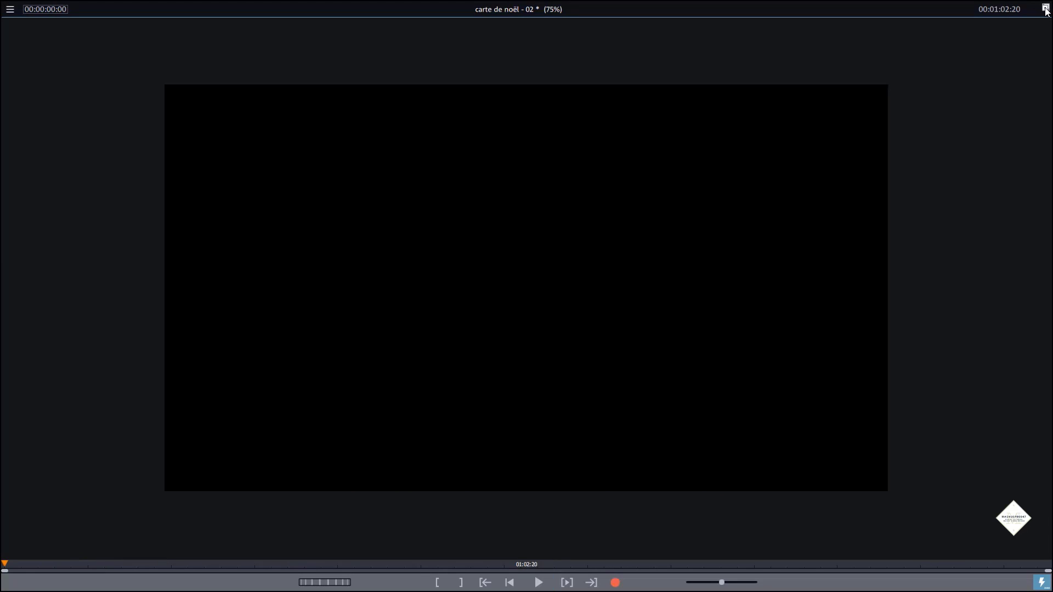
pyautogui.click(1046, 9)
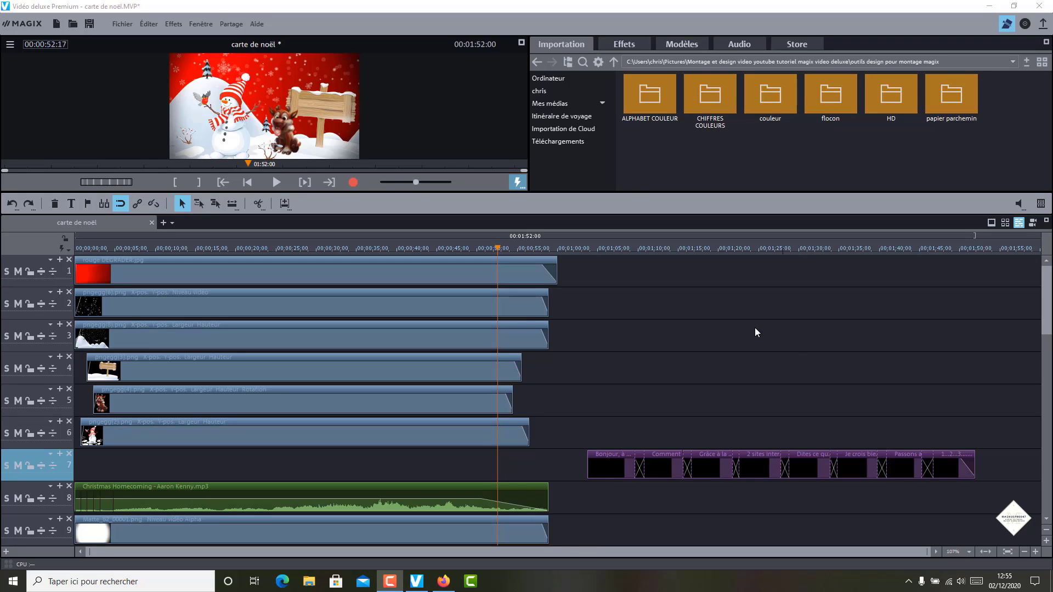
# Switch to Firefox and search the PNGEgg site for "tree christmas" images.
pyautogui.click(443, 582)
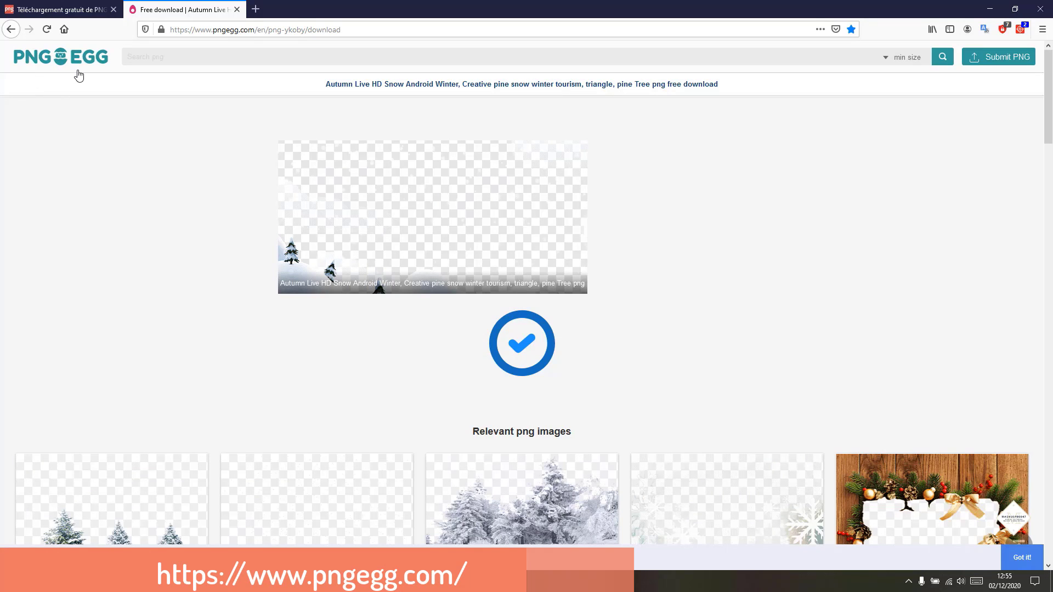
pyautogui.scroll(-4, 220, 126)
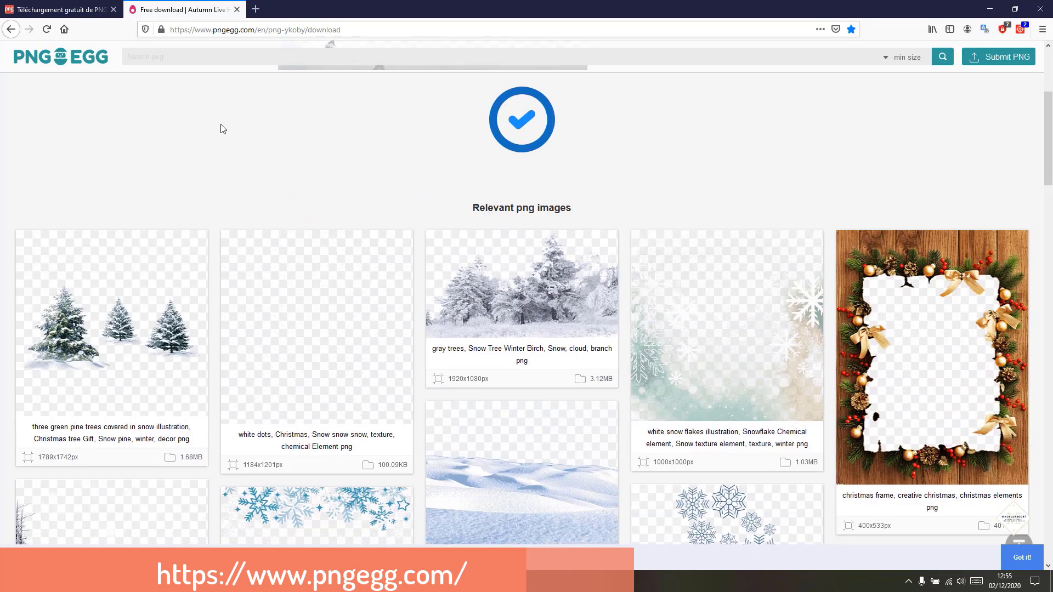
pyautogui.scroll(-3, 221, 125)
pyautogui.scroll(6, 220, 124)
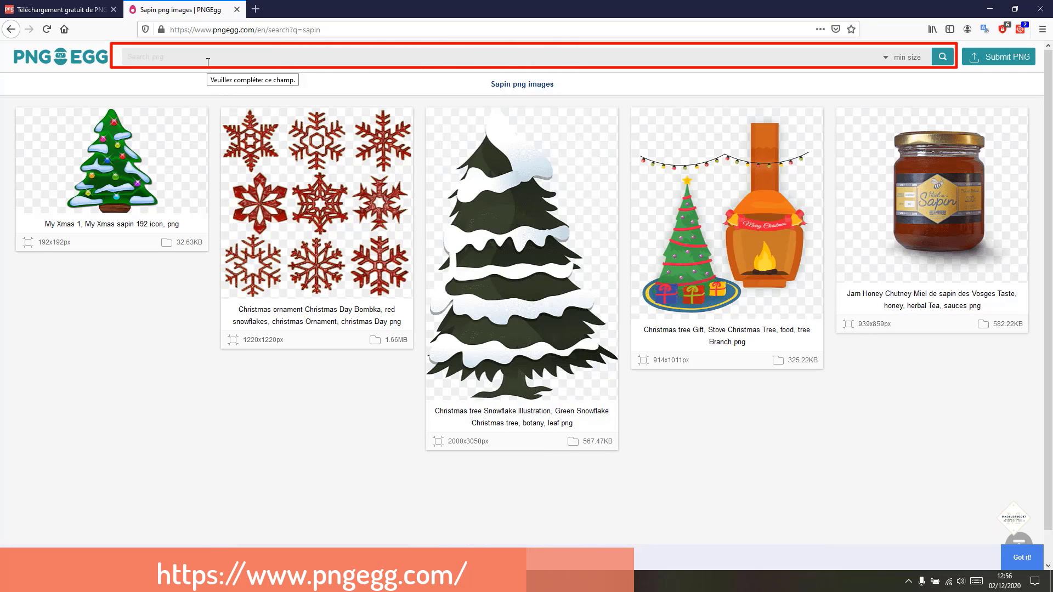
pyautogui.click(208, 61)
pyautogui.write('tree chr')
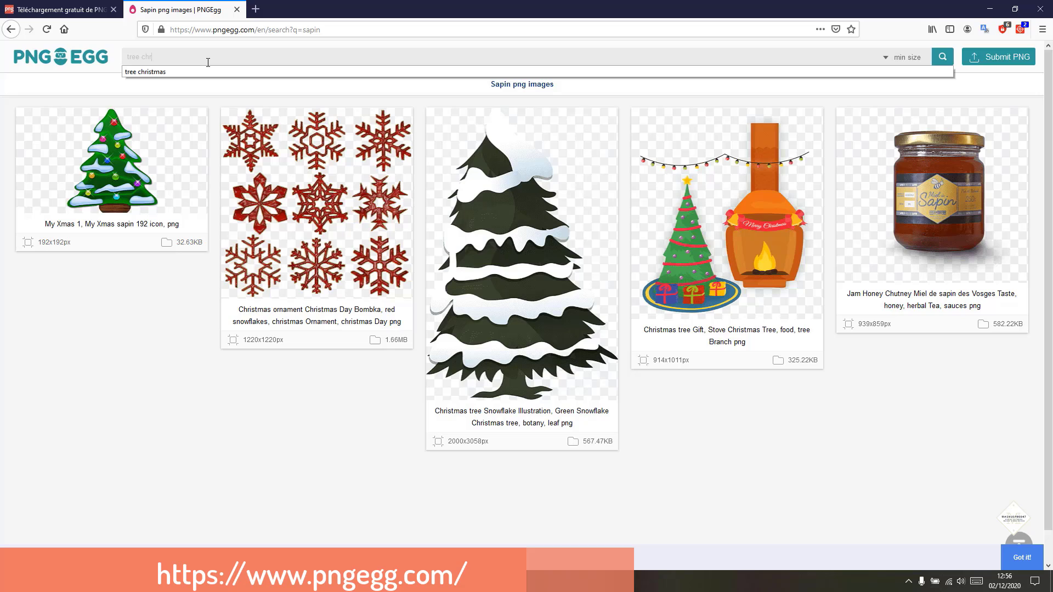
pyautogui.write('istmas')
pyautogui.press('Return')
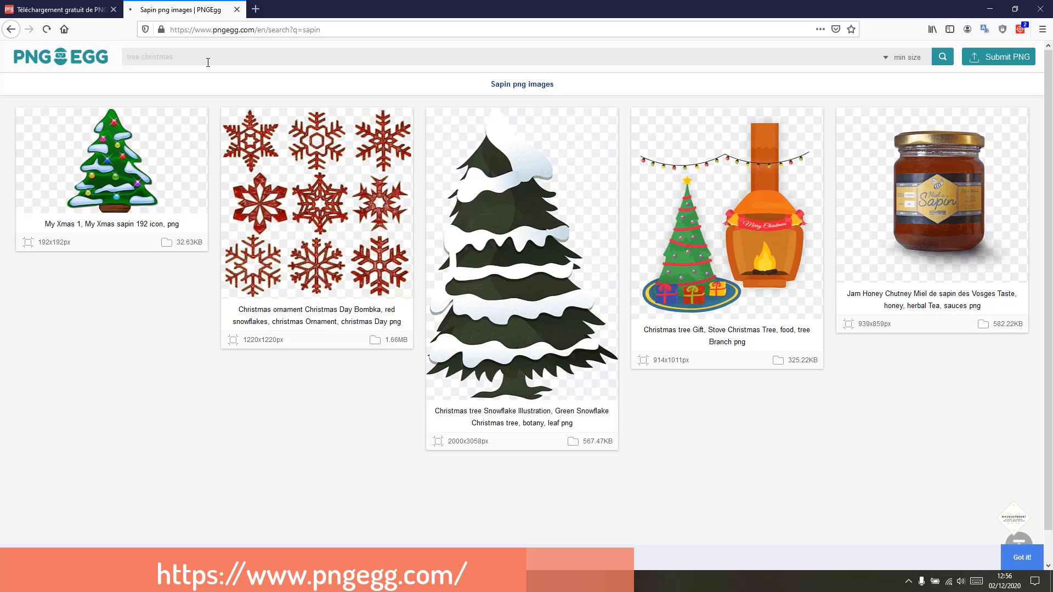
# Open the gold Christmas tree illustration from the results and download its PNG, saving the file to disk.
pyautogui.scroll(-10, 455, 195)
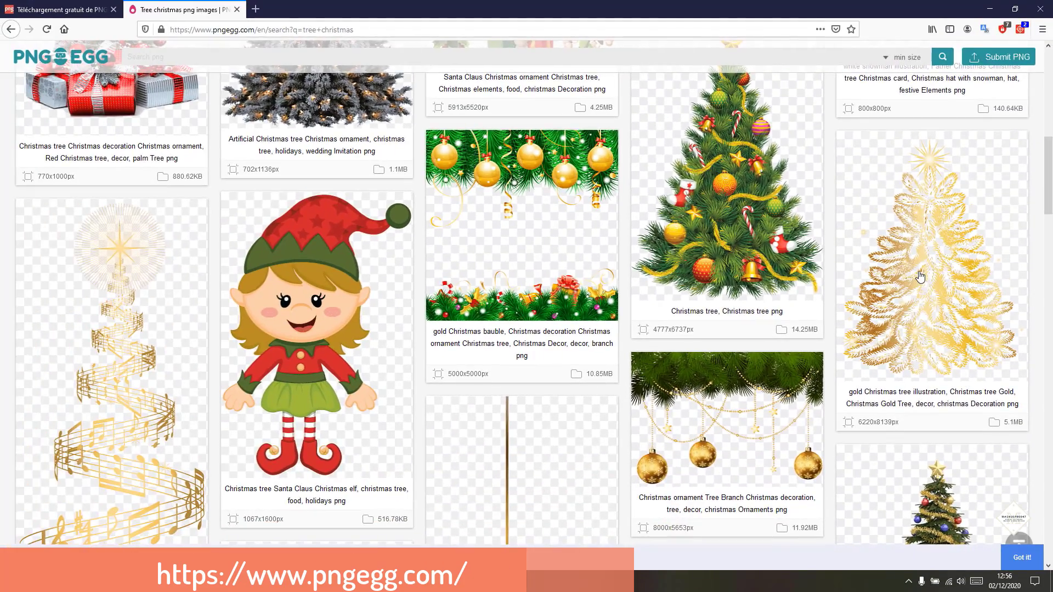
pyautogui.click(920, 276)
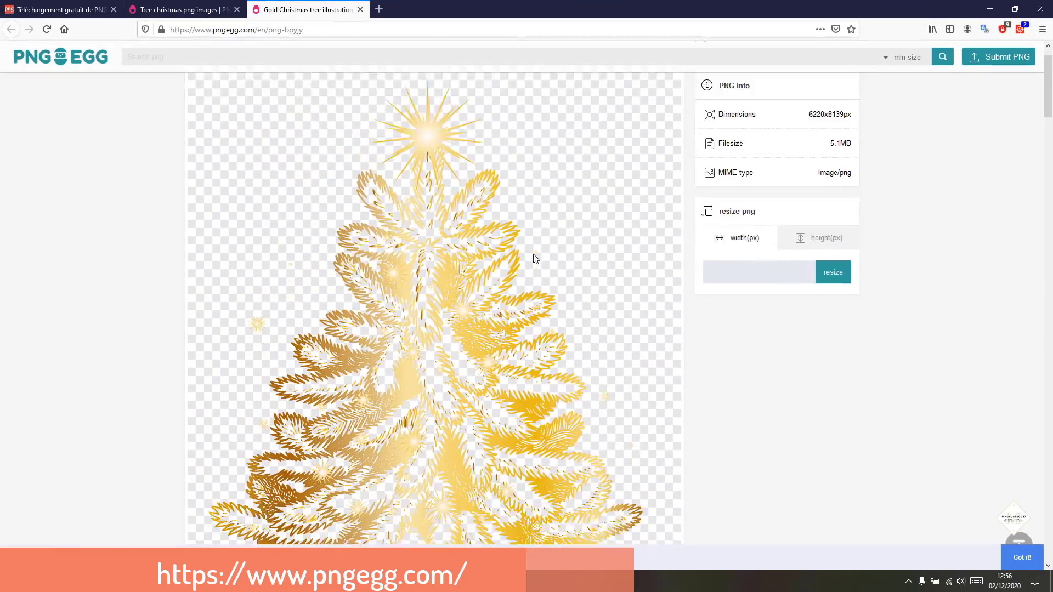
pyautogui.scroll(-6, 531, 259)
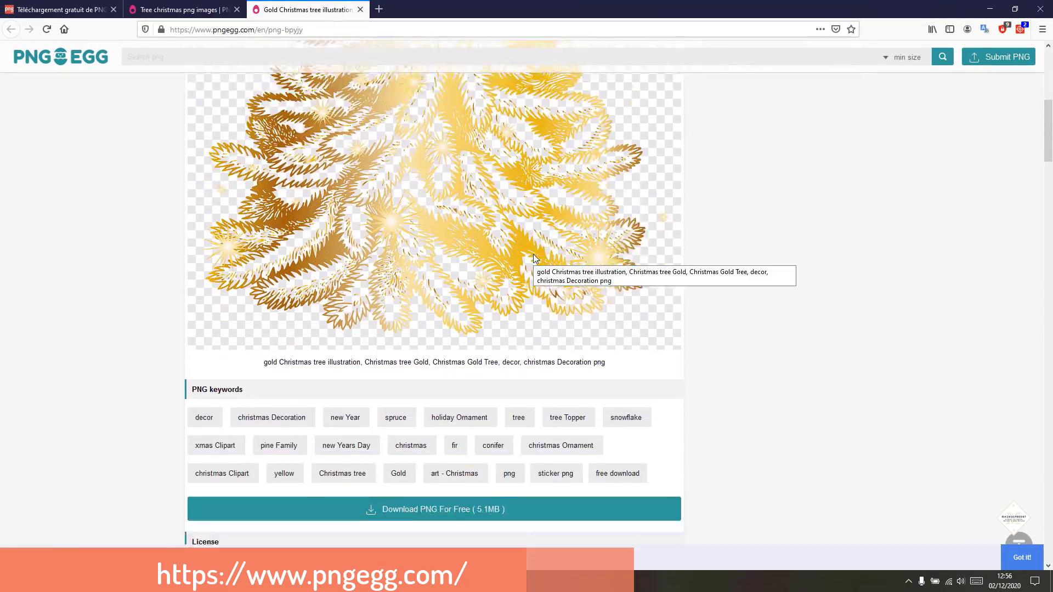
pyautogui.scroll(-3, 535, 258)
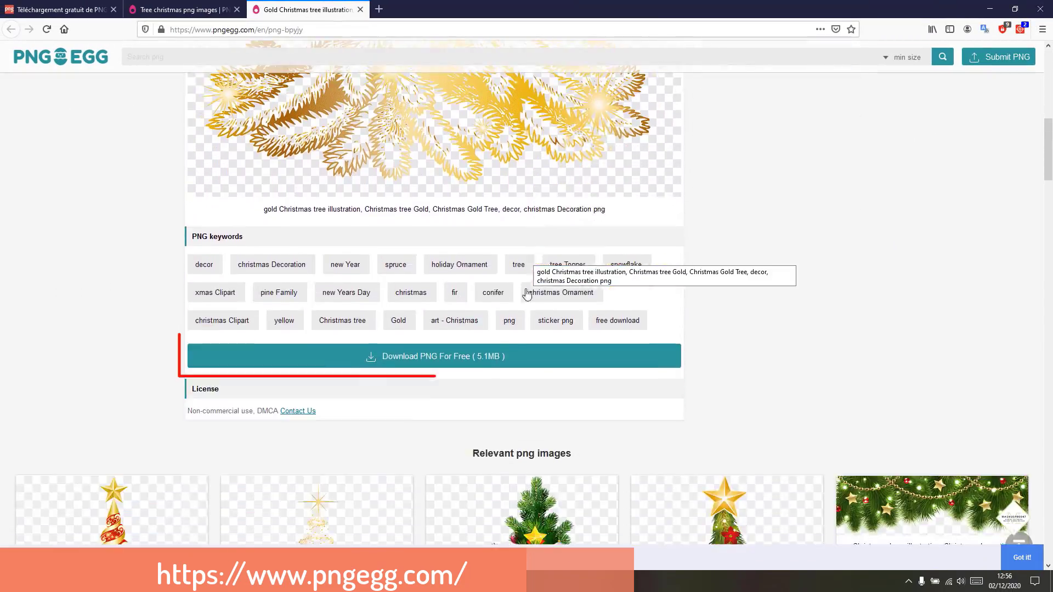
pyautogui.click(406, 358)
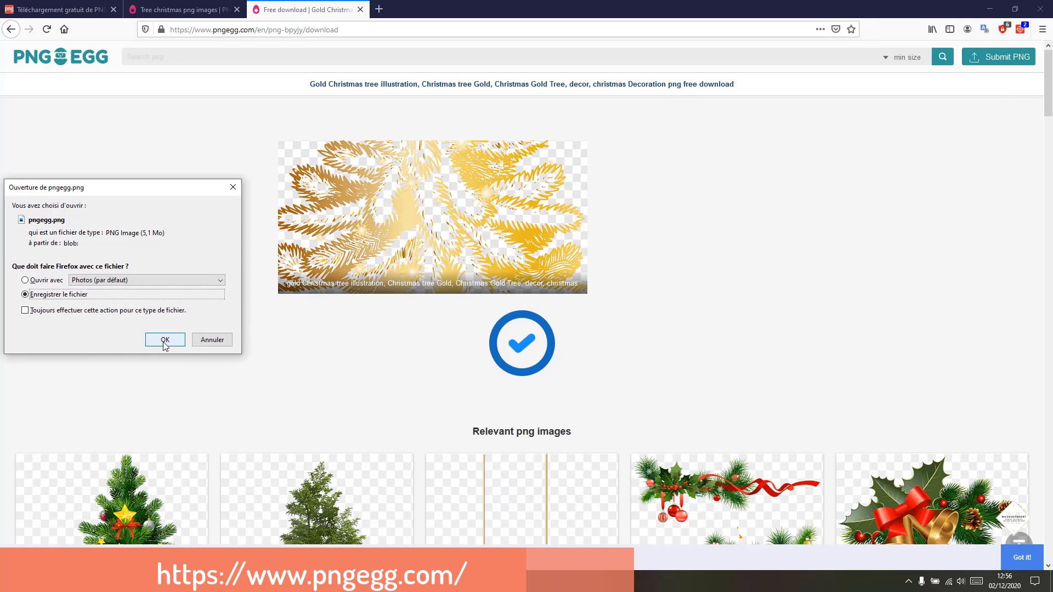
pyautogui.click(165, 341)
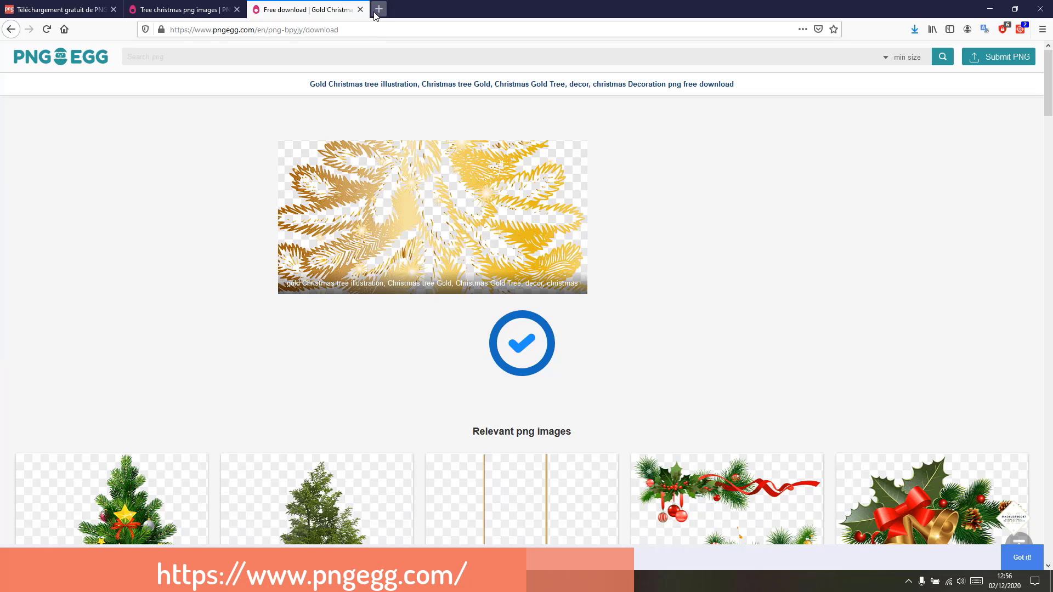
# Go to the freepng.fr page, look over its home page categories and search the site for "sapin".
pyautogui.click(68, 15)
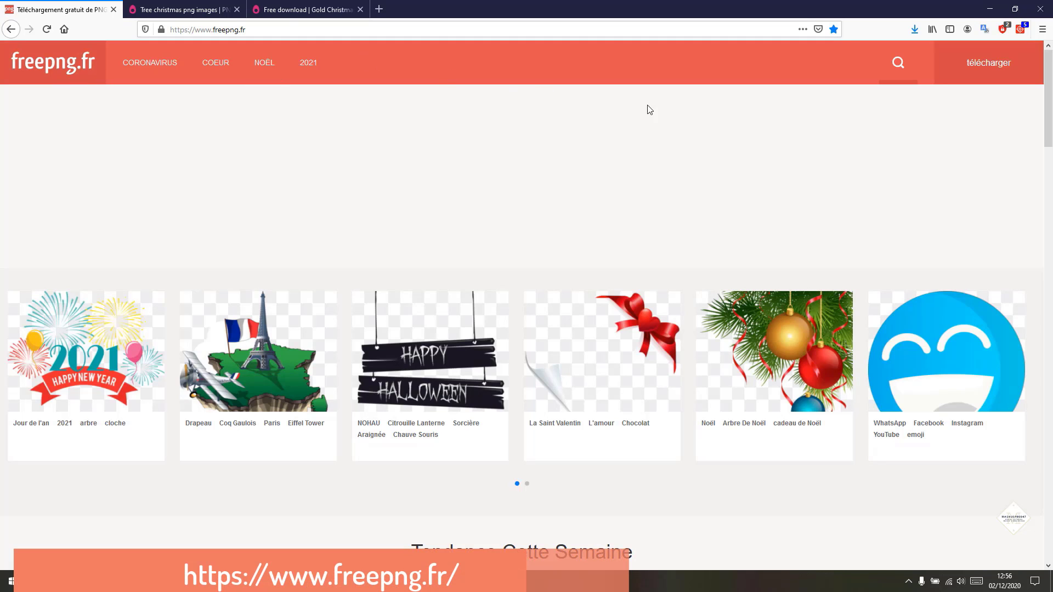
pyautogui.scroll(-5, 877, 274)
pyautogui.scroll(4, 868, 312)
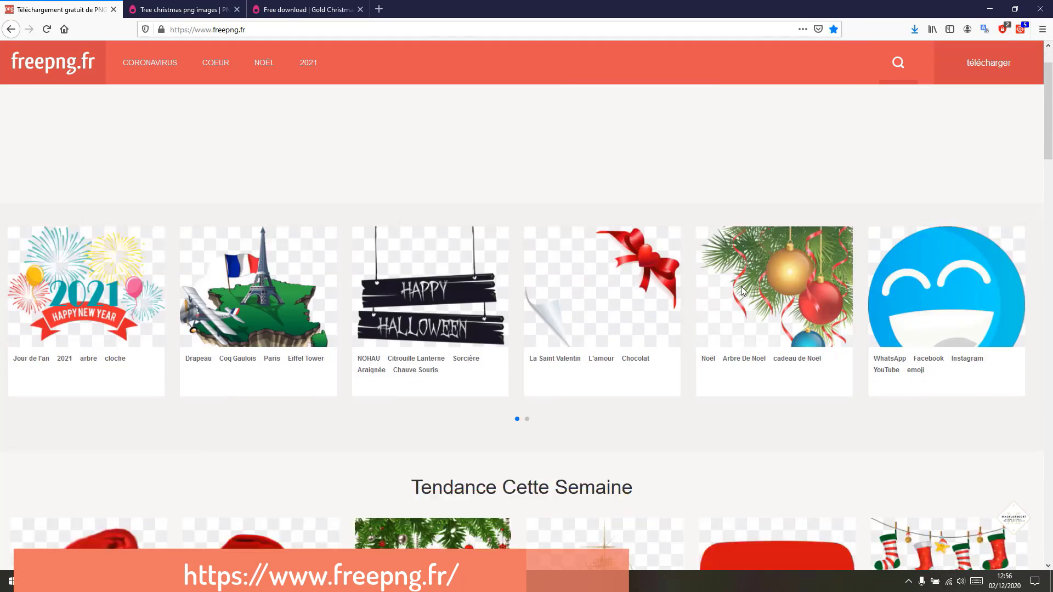
pyautogui.scroll(-4, 734, 291)
pyautogui.scroll(-3, 726, 296)
pyautogui.scroll(5, 626, 284)
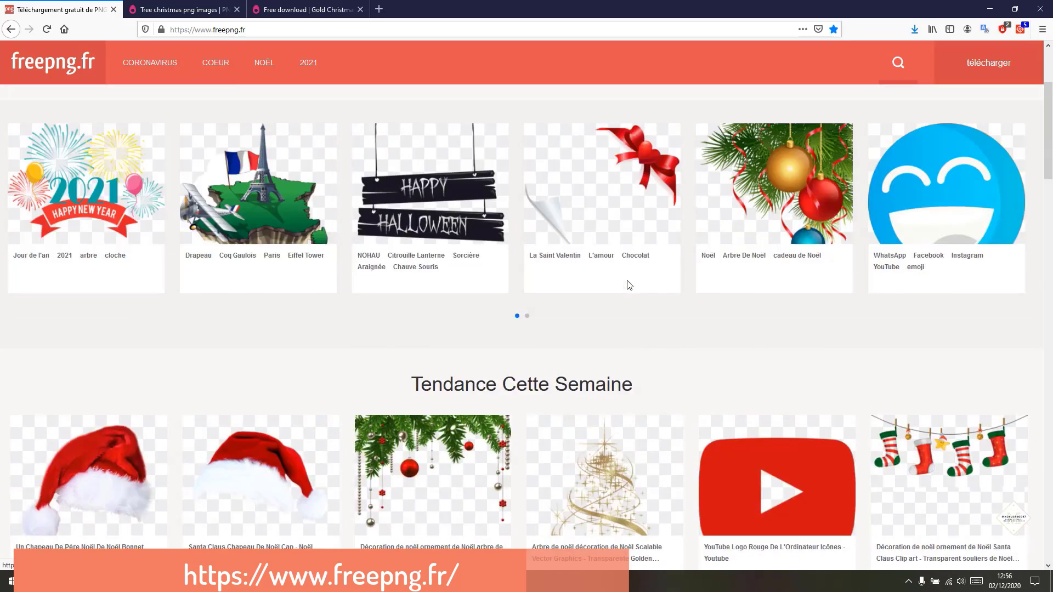
pyautogui.scroll(3, 629, 285)
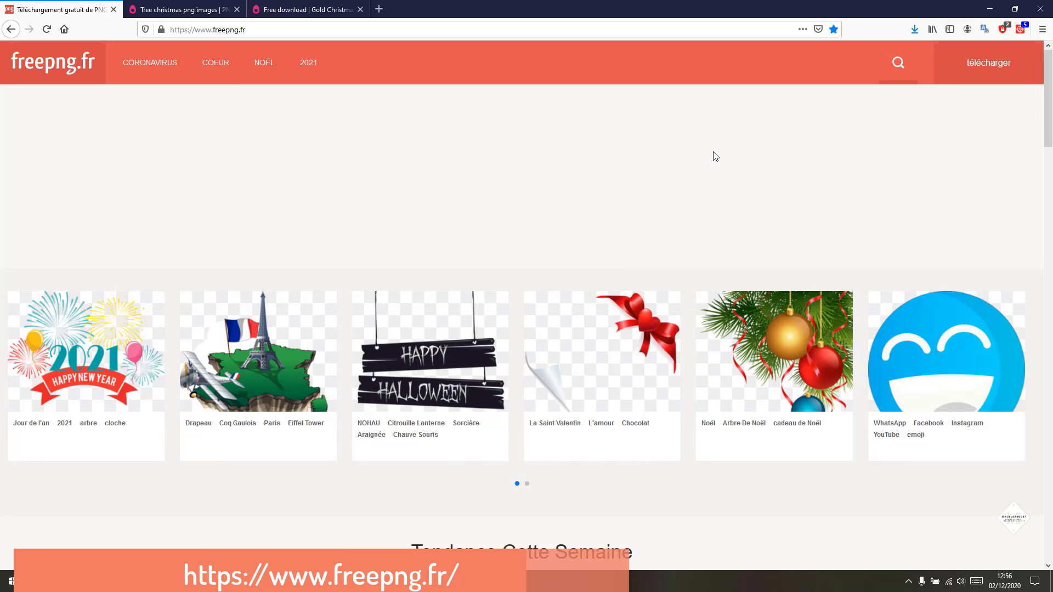
pyautogui.click(898, 67)
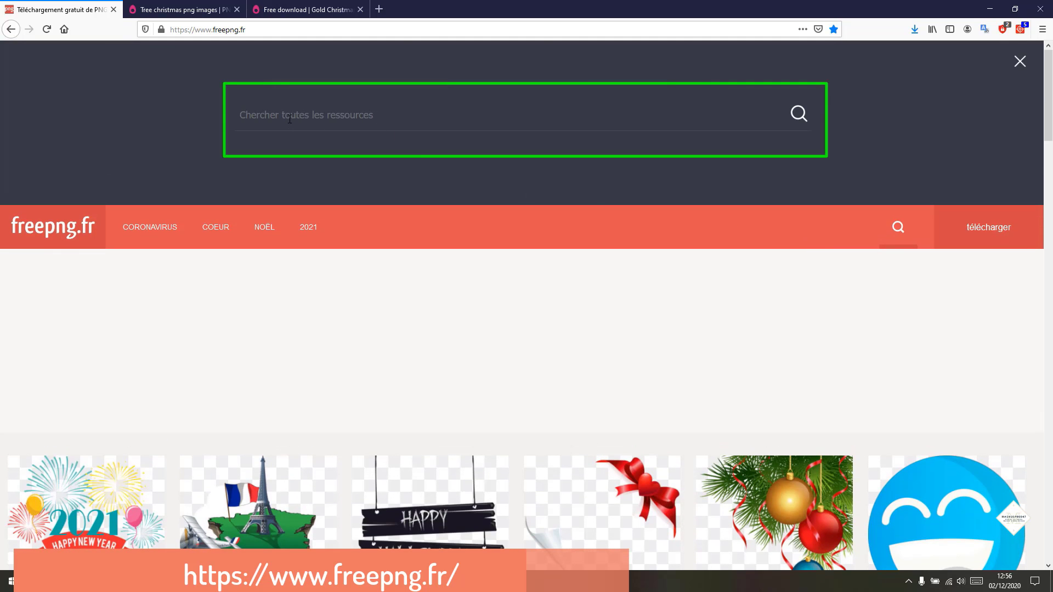
pyautogui.write('sapin')
pyautogui.press('Return')
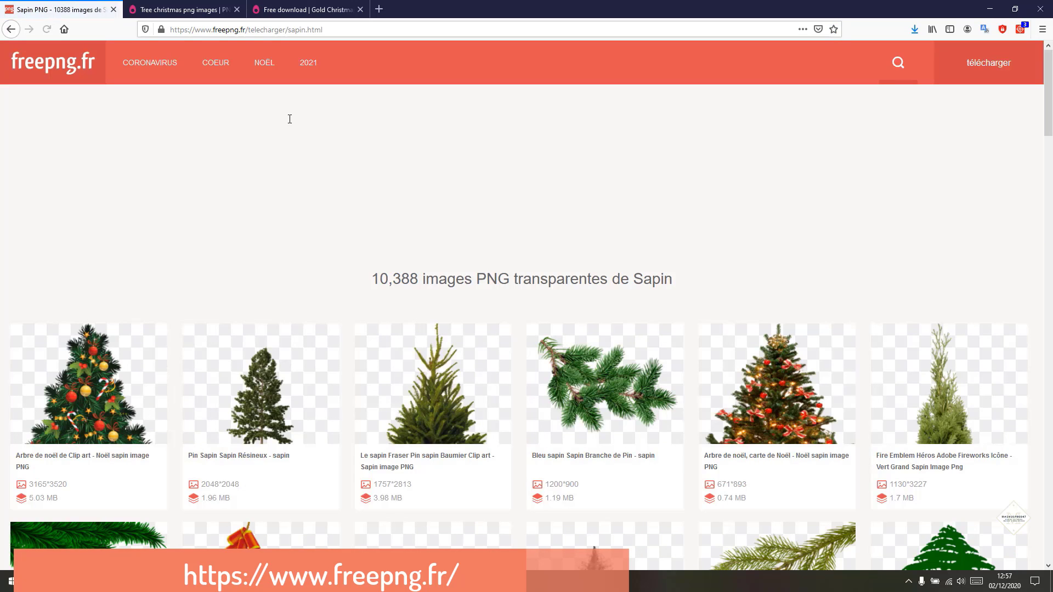
# Open the fir cone image (1000*1000, 462.9 KB) from the results, pass the robot check and save its PNG file to disk.
pyautogui.scroll(-7, 507, 267)
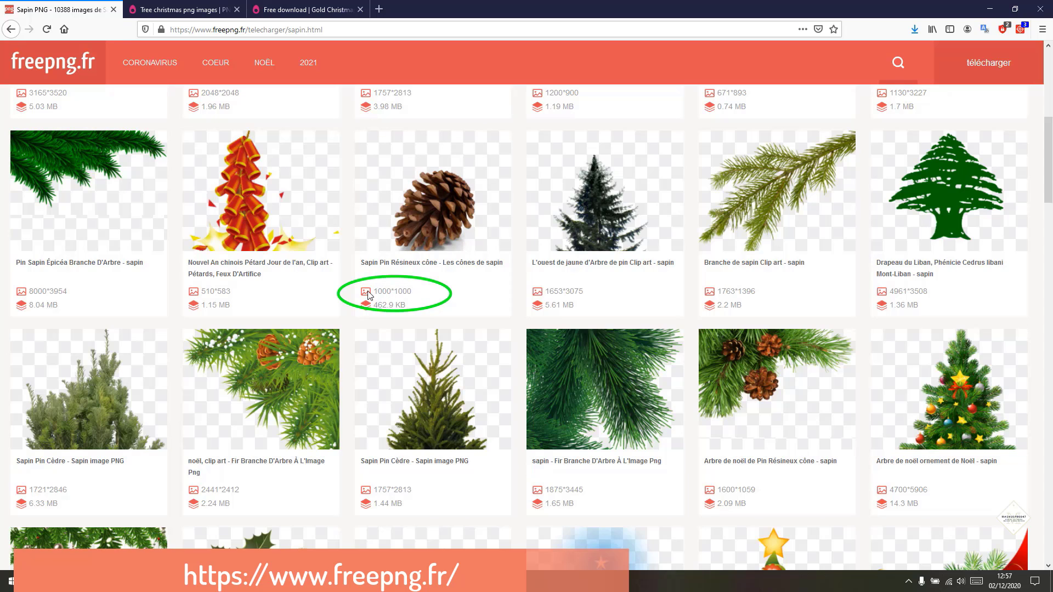
pyautogui.click(435, 205)
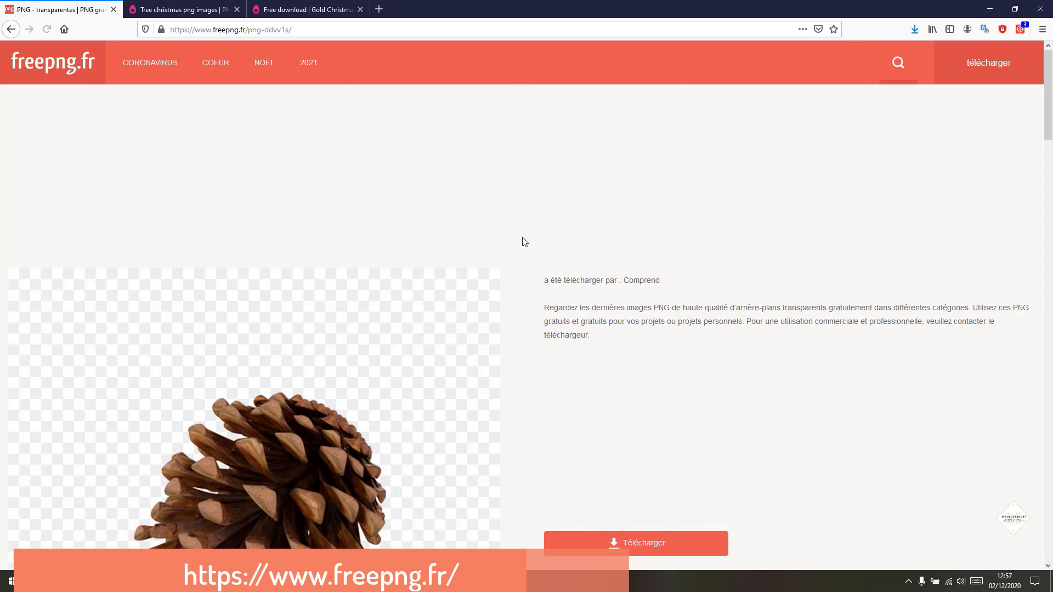
pyautogui.scroll(-3, 640, 271)
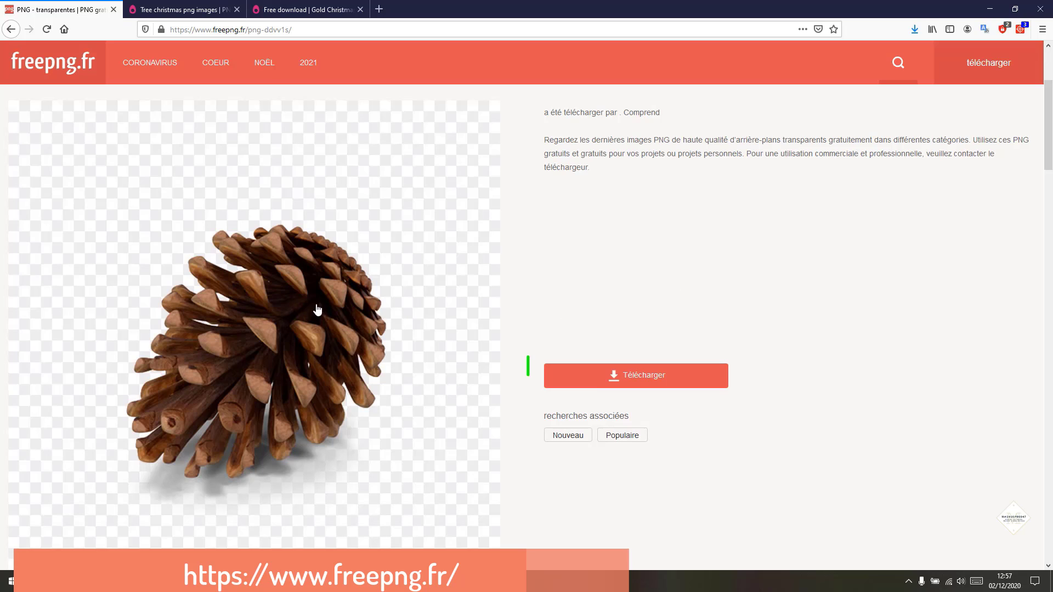
pyautogui.click(631, 384)
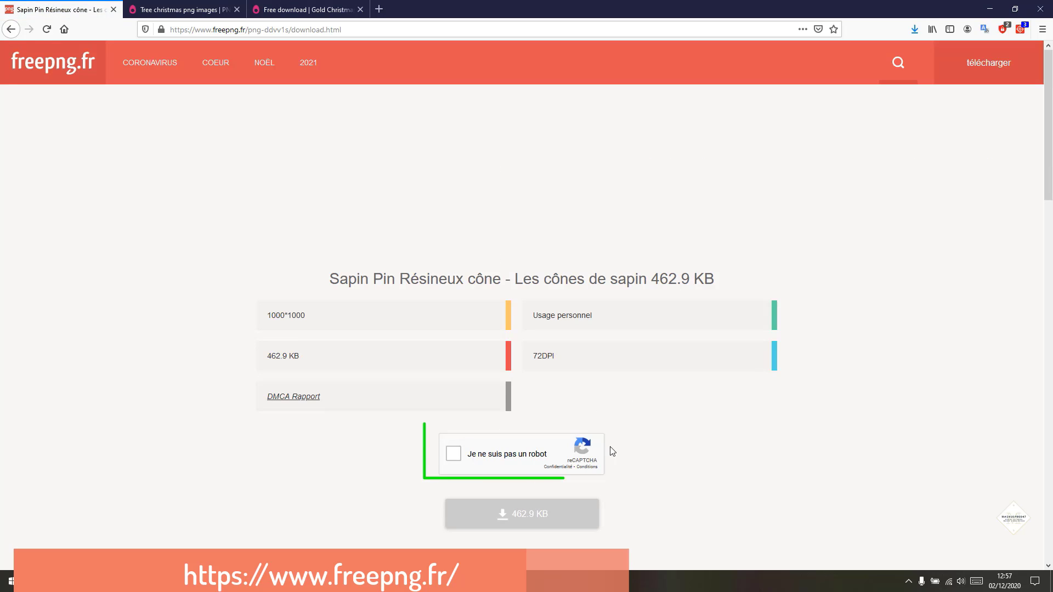
pyautogui.click(454, 454)
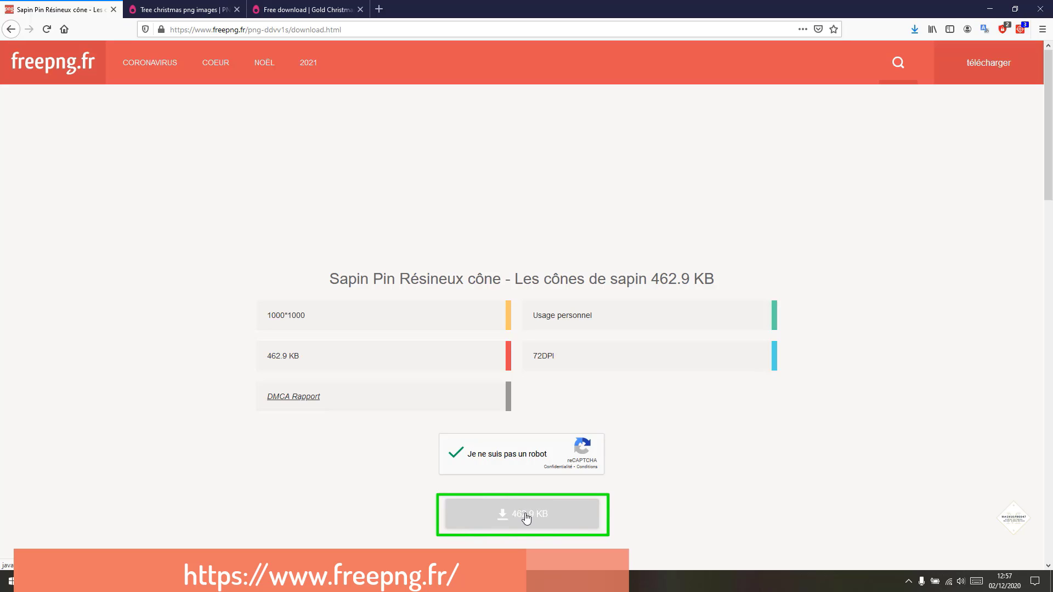
pyautogui.click(526, 516)
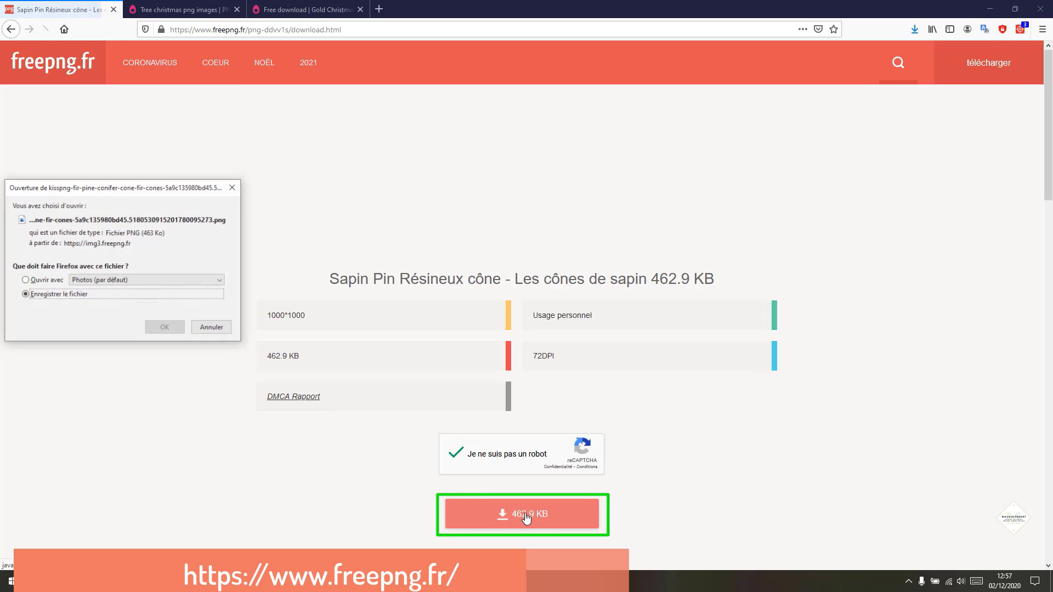
pyautogui.click(165, 330)
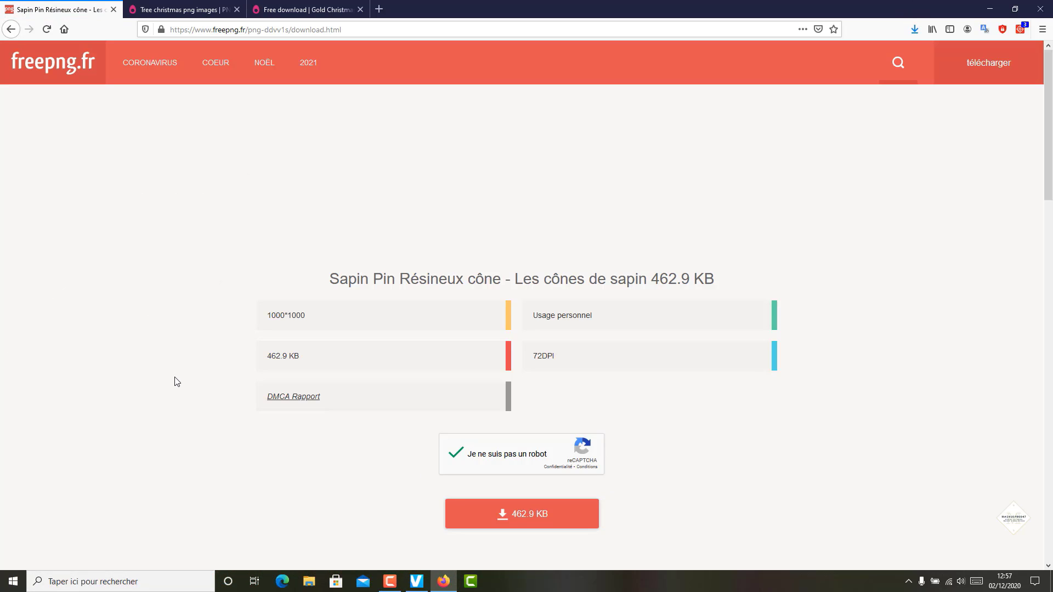
# Switch to Vidéo deluxe and place a title template from Titres dynamiques on track 7, starting at 00:00:04:24.
pyautogui.click(423, 589)
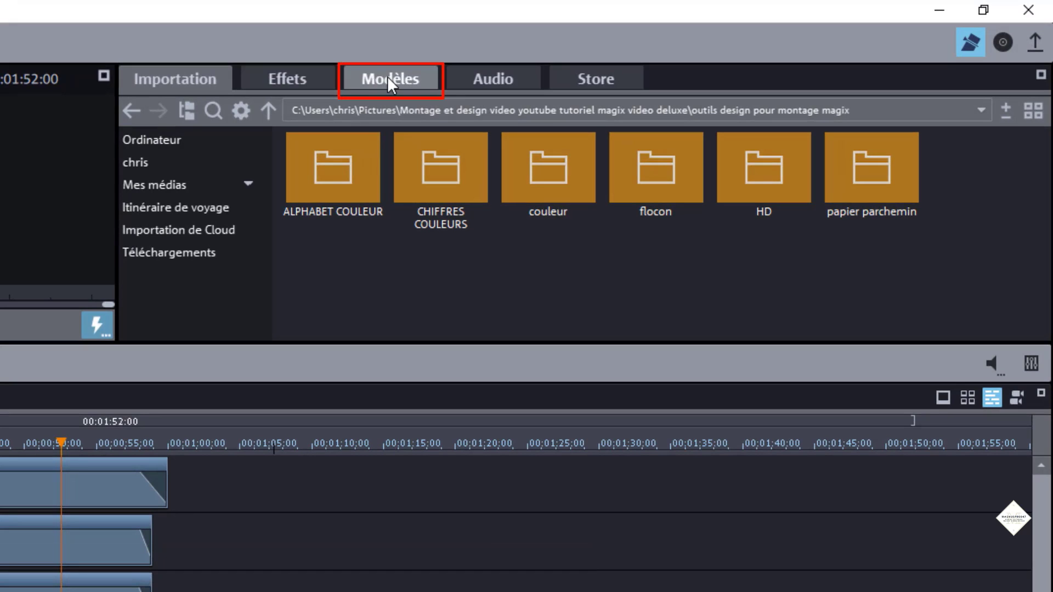
pyautogui.click(387, 76)
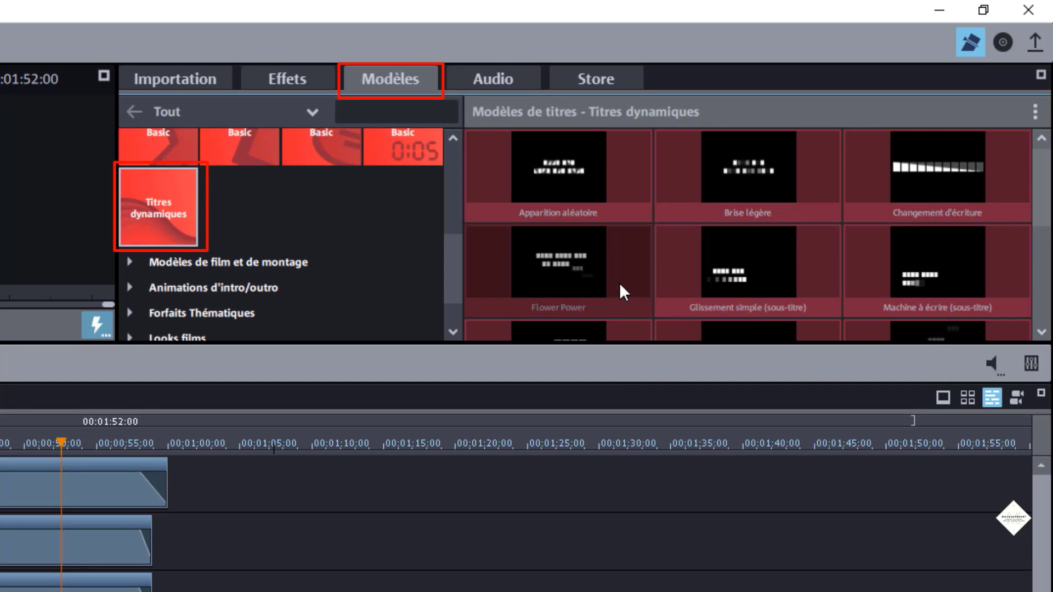
pyautogui.scroll(-5, 620, 282)
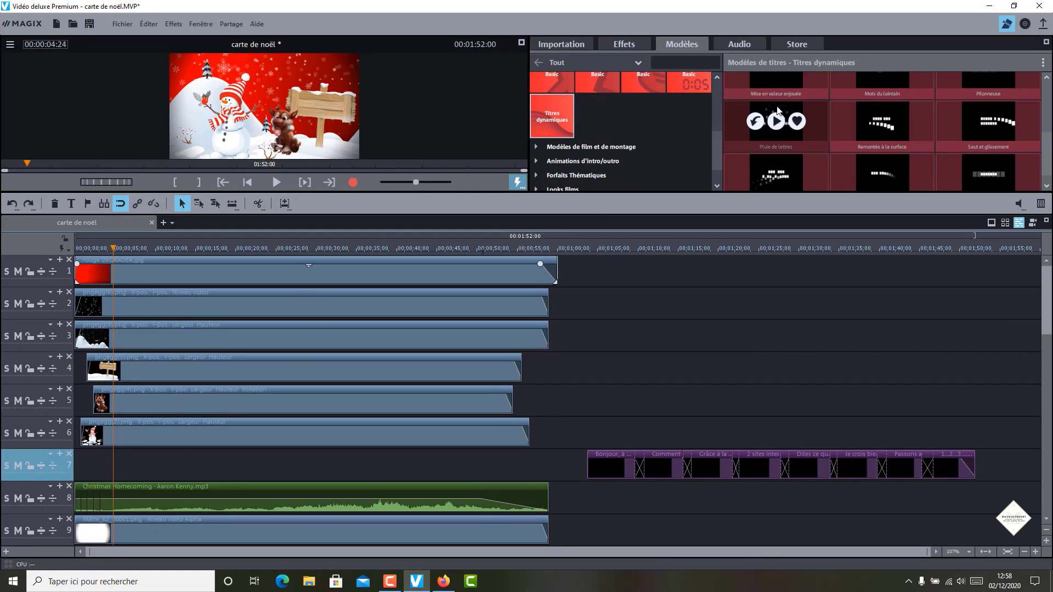
pyautogui.moveTo(547, 353); pyautogui.dragTo(136, 464)
# Replace the placeholder text of the new title with "BONJOUR LES AMIS", previewing it at 00:00:09:02.
pyautogui.moveTo(112, 251); pyautogui.dragTo(147, 249)
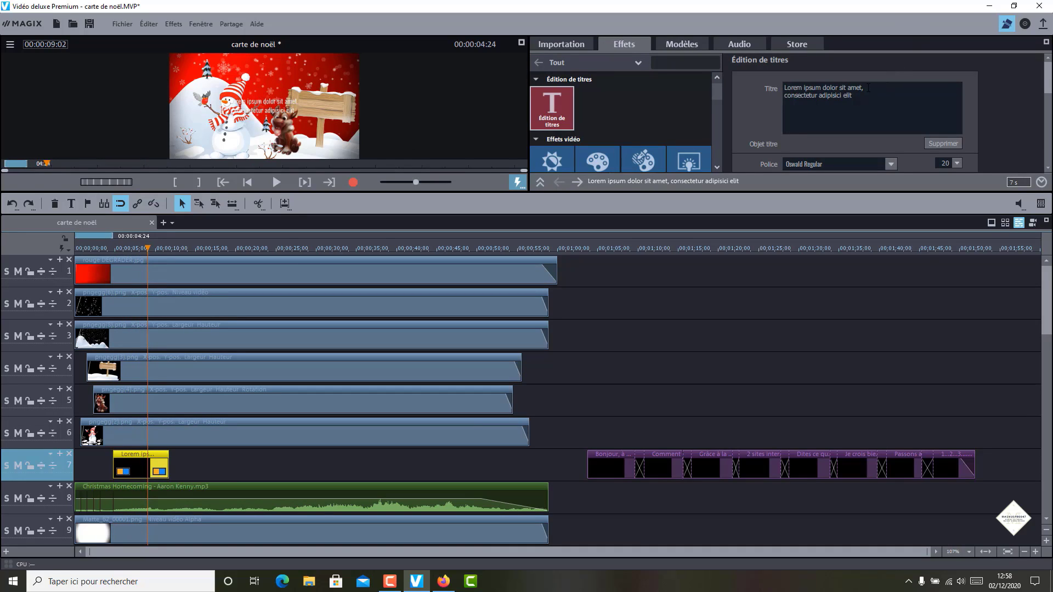
pyautogui.moveTo(867, 88); pyautogui.dragTo(781, 92)
pyautogui.write('BO')
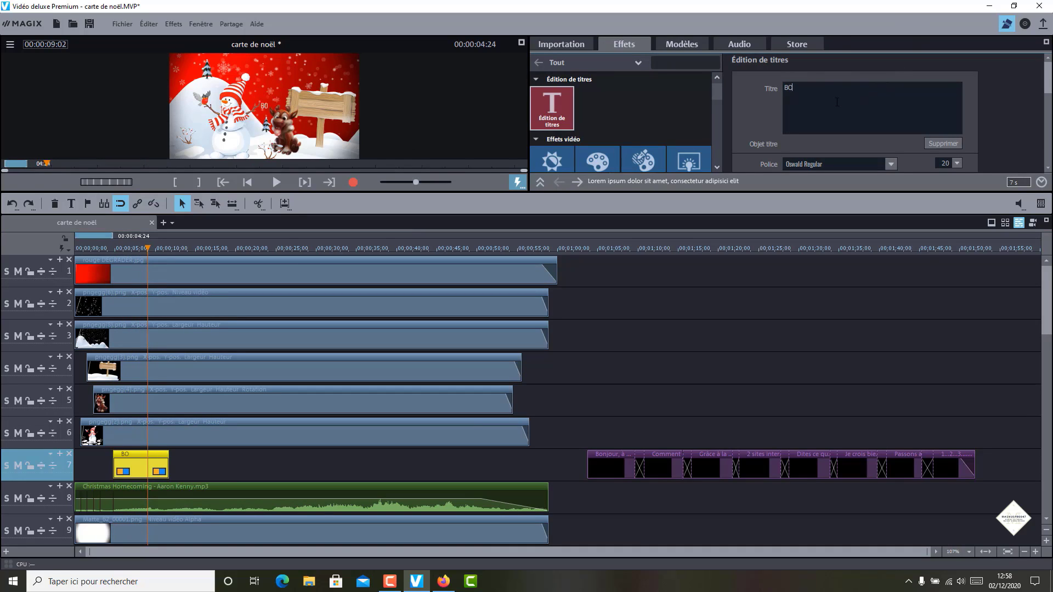
pyautogui.write('NJOUR LES AMIS')
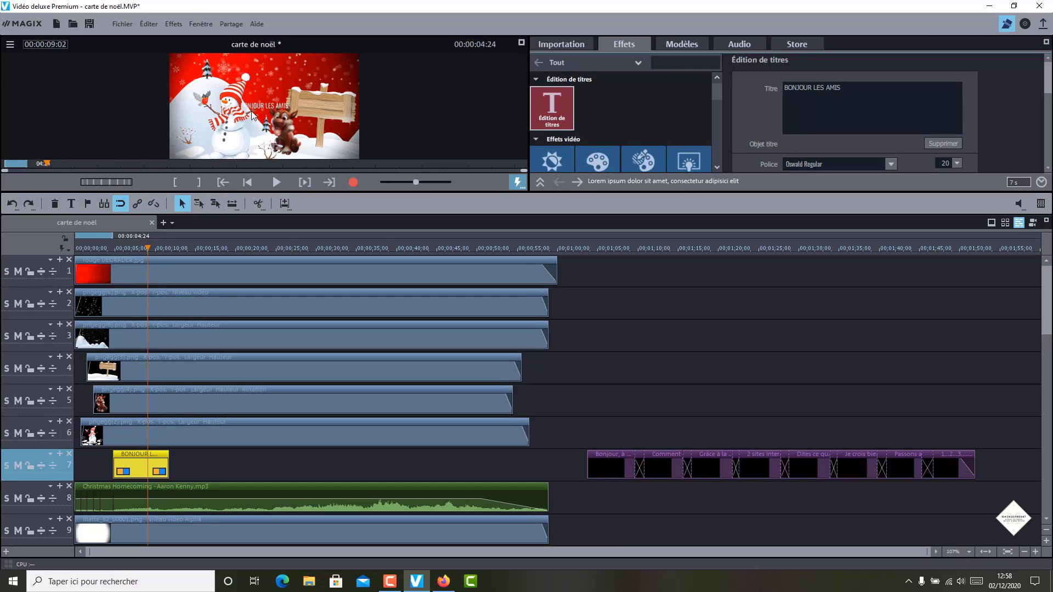
# Move the BONJOUR LES AMIS title onto the wooden sign with the Position/Taille effect, adjusting it in the enlarged preview.
pyautogui.click(599, 65)
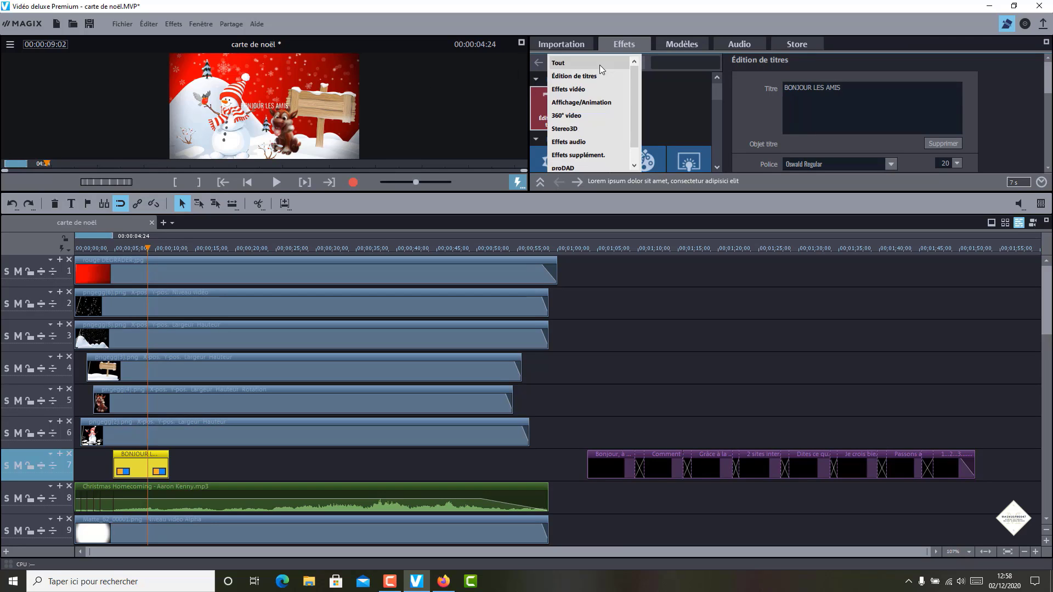
pyautogui.click(597, 103)
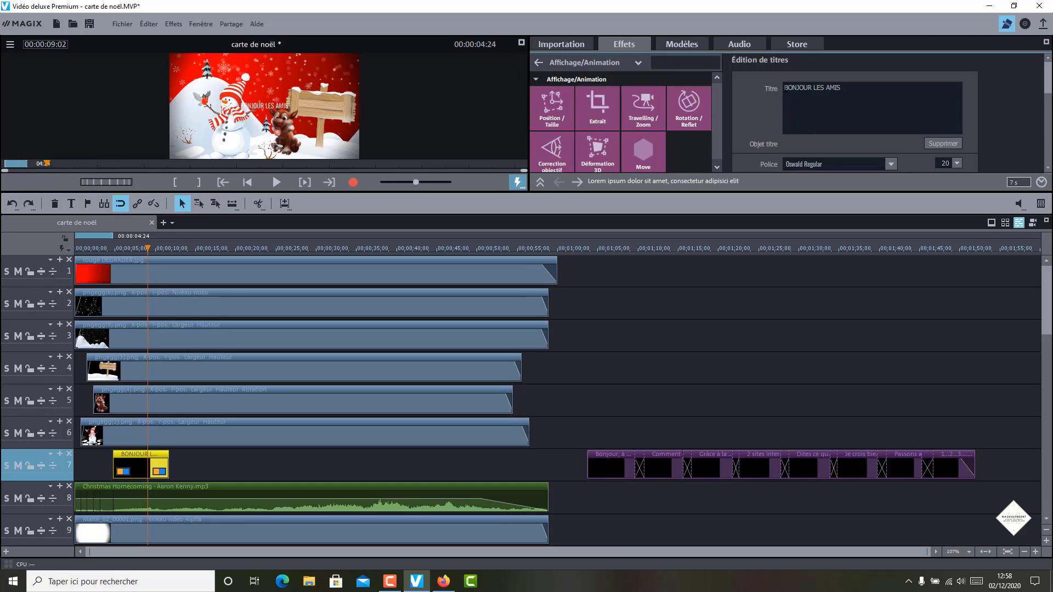
pyautogui.click(543, 272)
pyautogui.click(540, 113)
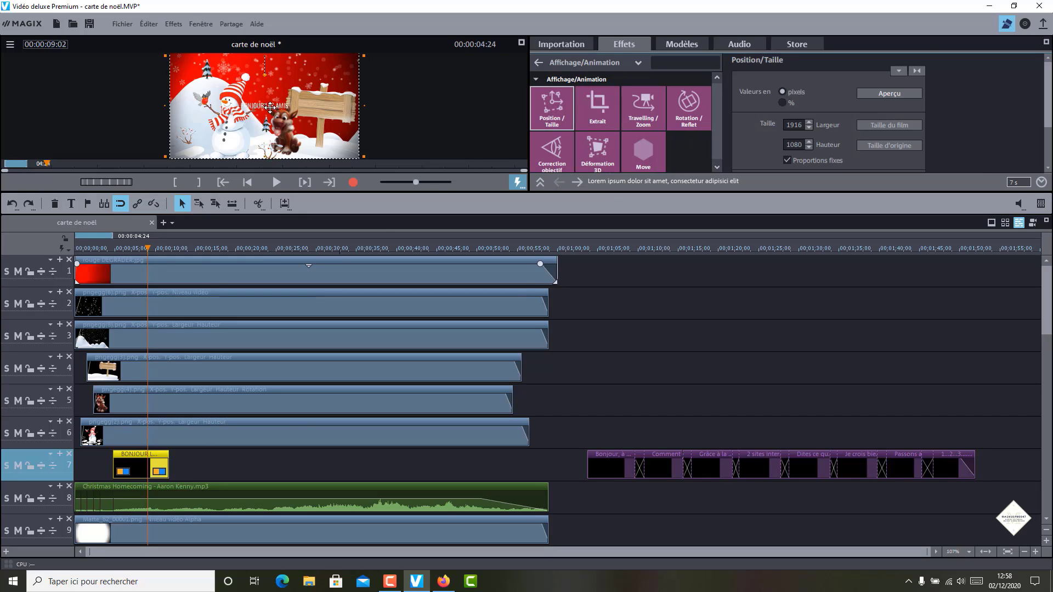
pyautogui.moveTo(269, 108); pyautogui.dragTo(326, 105)
pyautogui.click(521, 44)
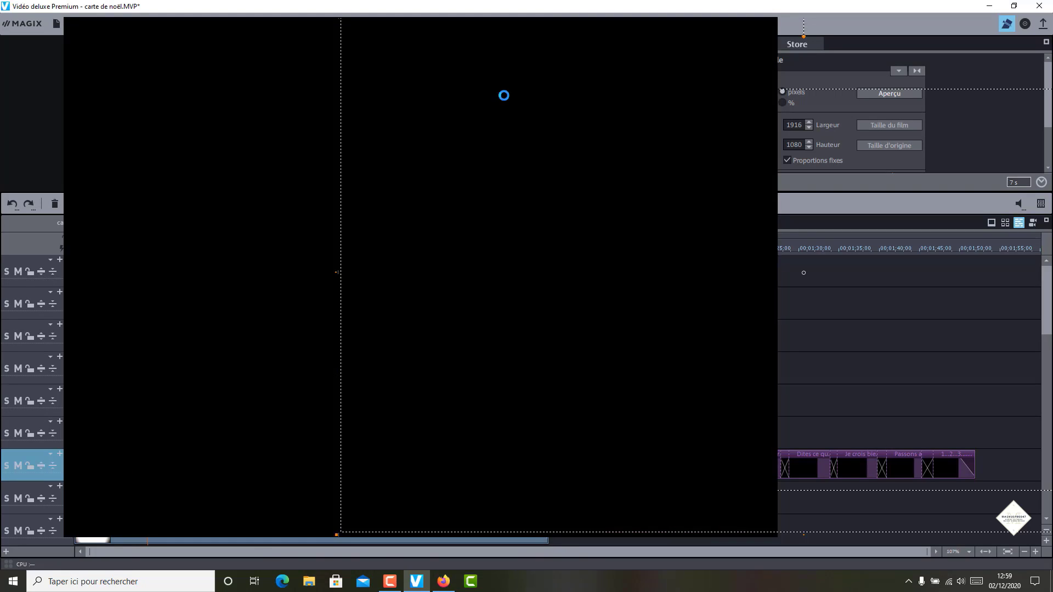
pyautogui.moveTo(833, 288); pyautogui.dragTo(833, 292)
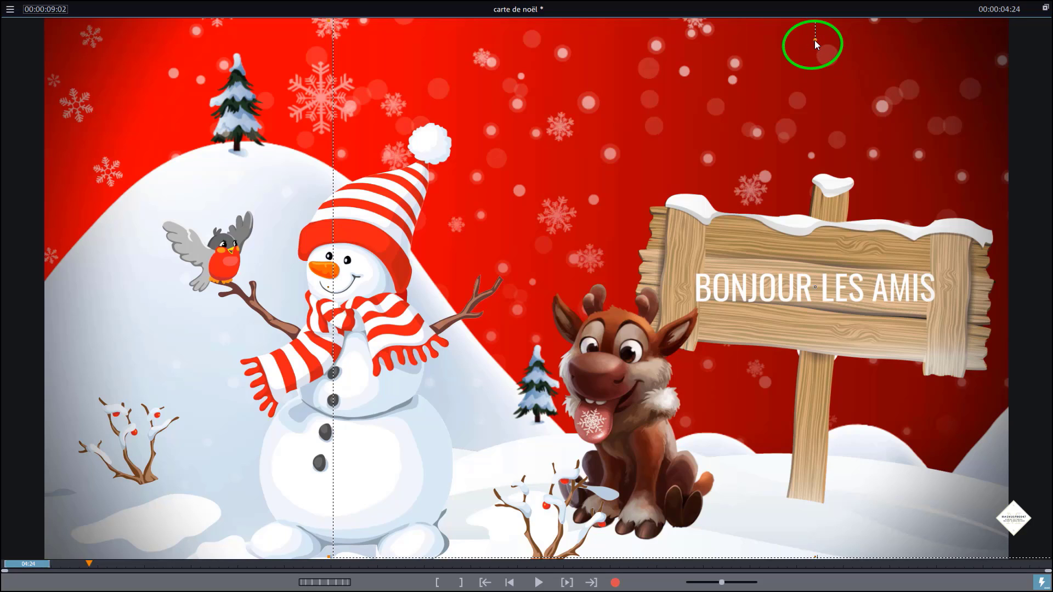
# Rotate the title slightly clockwise to follow the sign's boards, and reduce its zoom to 88.
pyautogui.moveTo(816, 41); pyautogui.dragTo(830, 47)
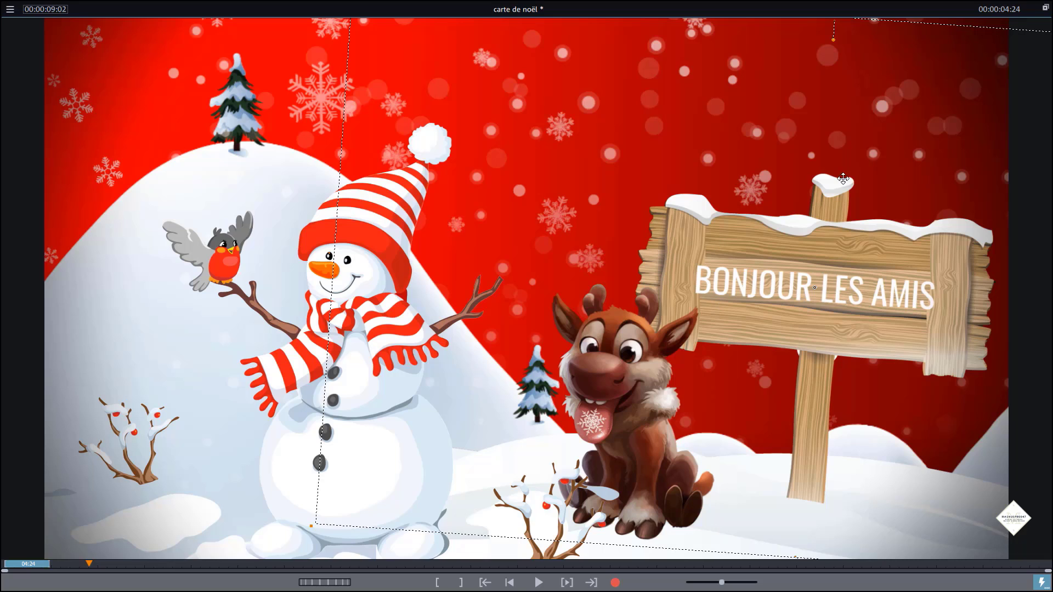
pyautogui.click(1045, 9)
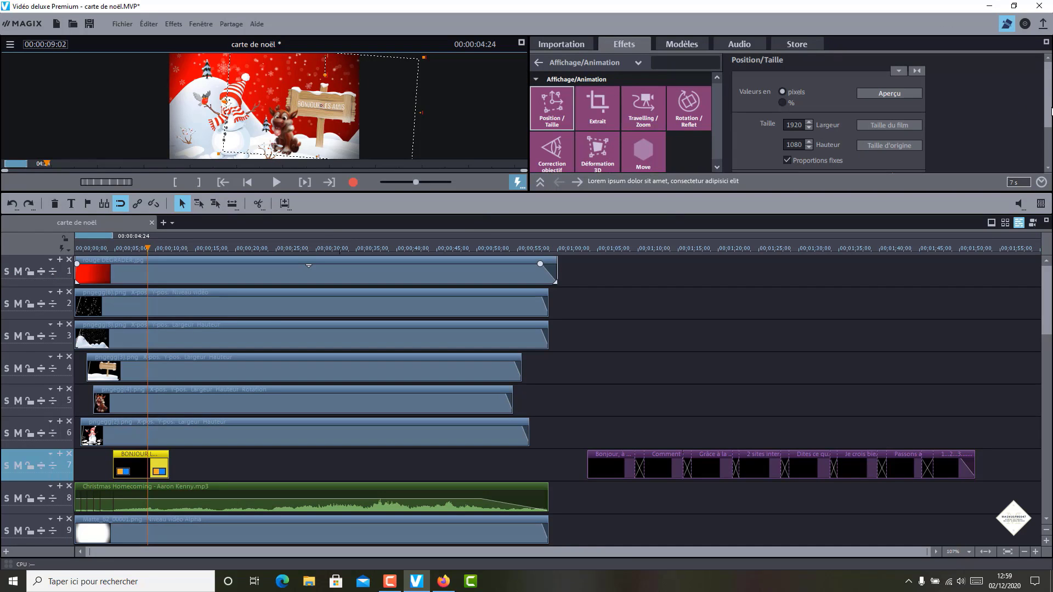
pyautogui.moveTo(1049, 115); pyautogui.dragTo(1048, 149)
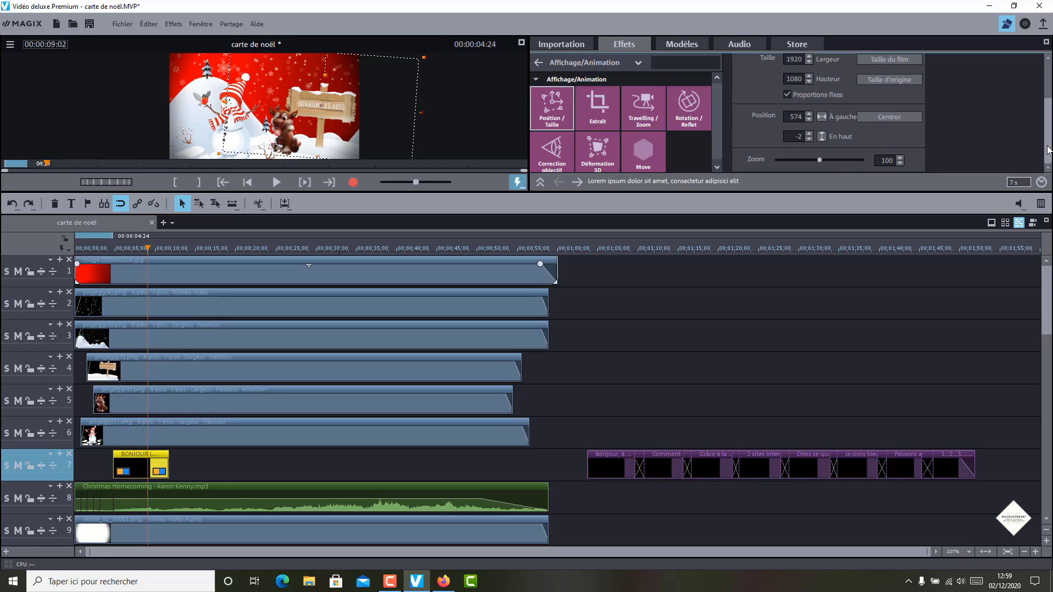
pyautogui.scroll(-5, 880, 160)
pyautogui.scroll(-6, 879, 160)
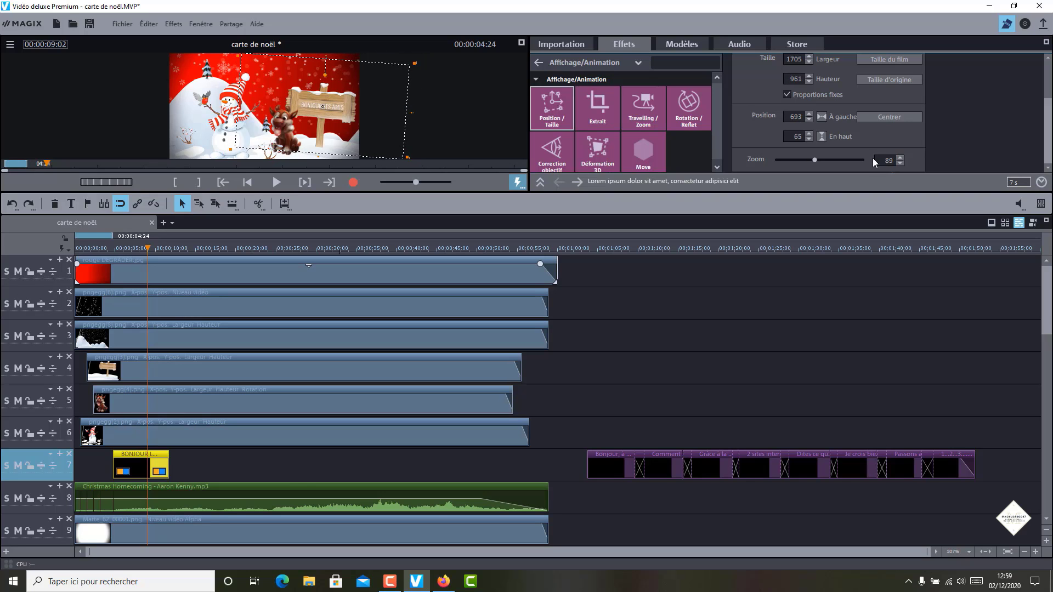
pyautogui.scroll(-1, 874, 161)
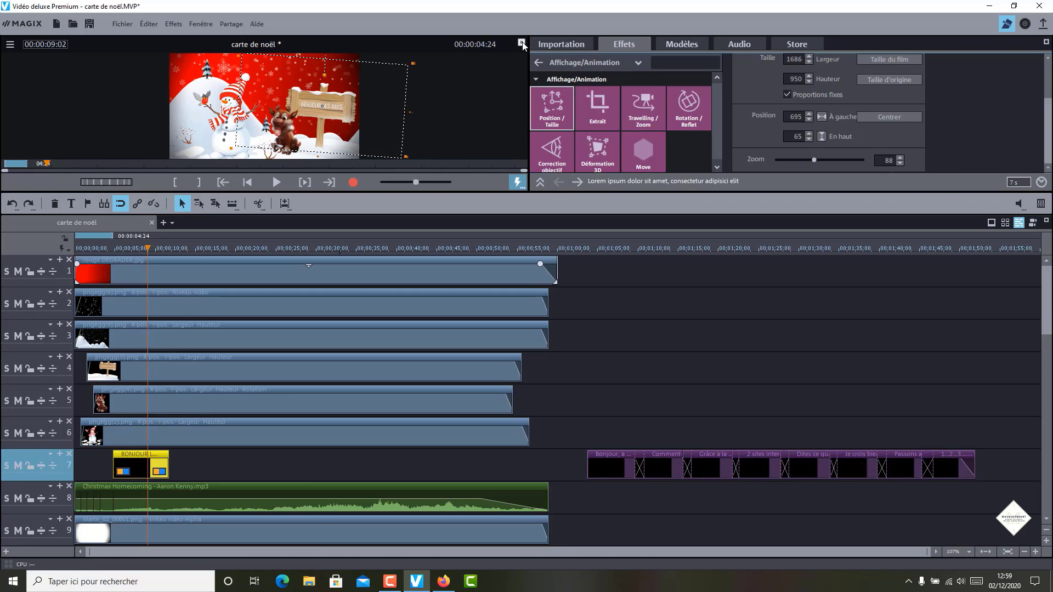
# Fine-tune the reduced title's position on the sign in the enlarged preview, and restore the normal preview size.
pyautogui.click(521, 44)
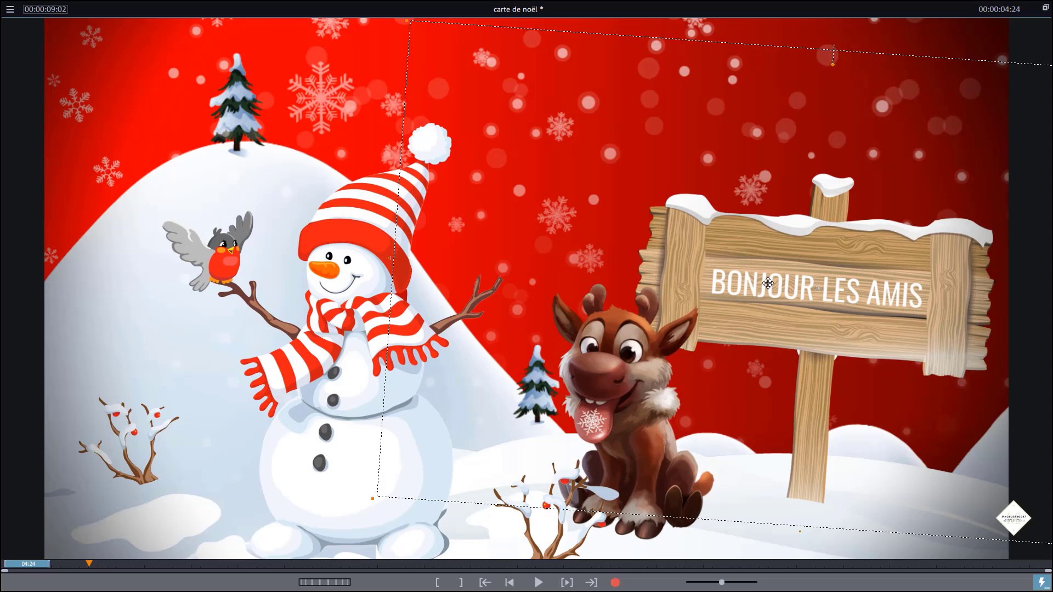
pyautogui.moveTo(767, 283); pyautogui.dragTo(766, 280)
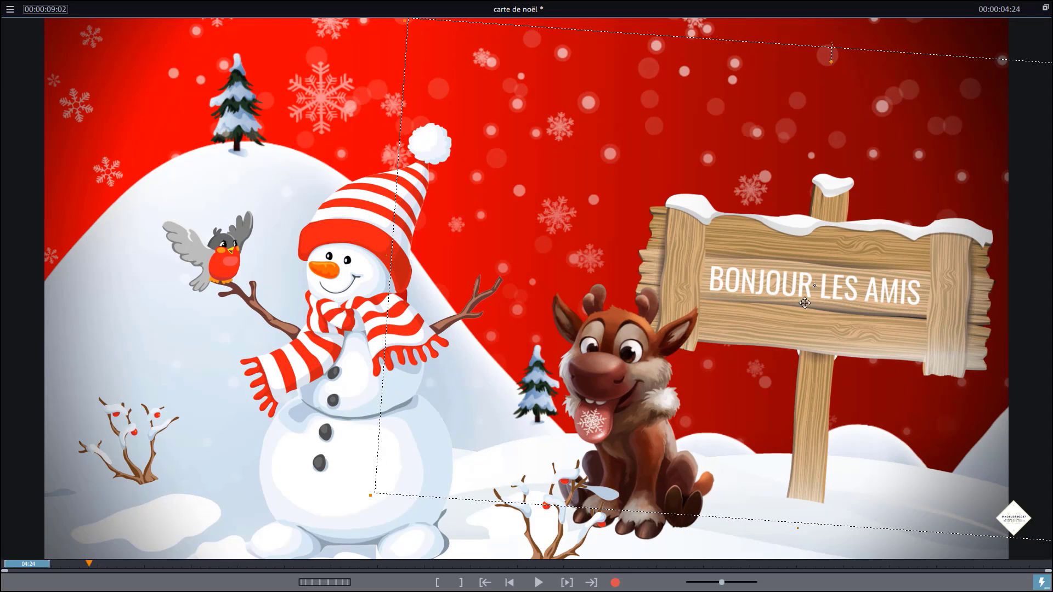
pyautogui.click(1045, 7)
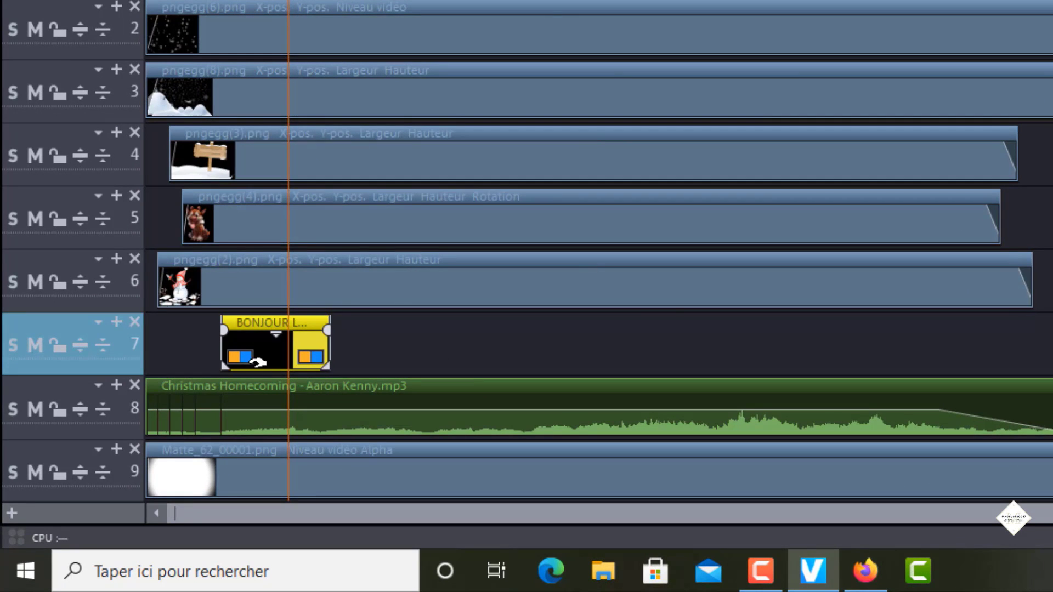
# Copy the BONJOUR LES AMIS title and paste it on track 7 so that it overlaps the end of the original.
pyautogui.rightClick(261, 337)
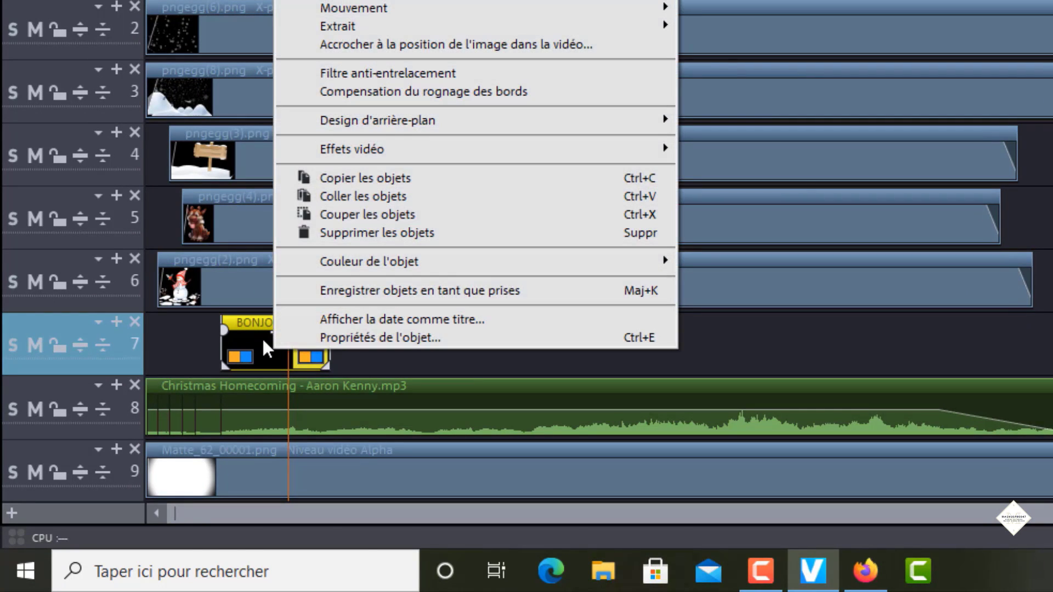
pyautogui.click(426, 179)
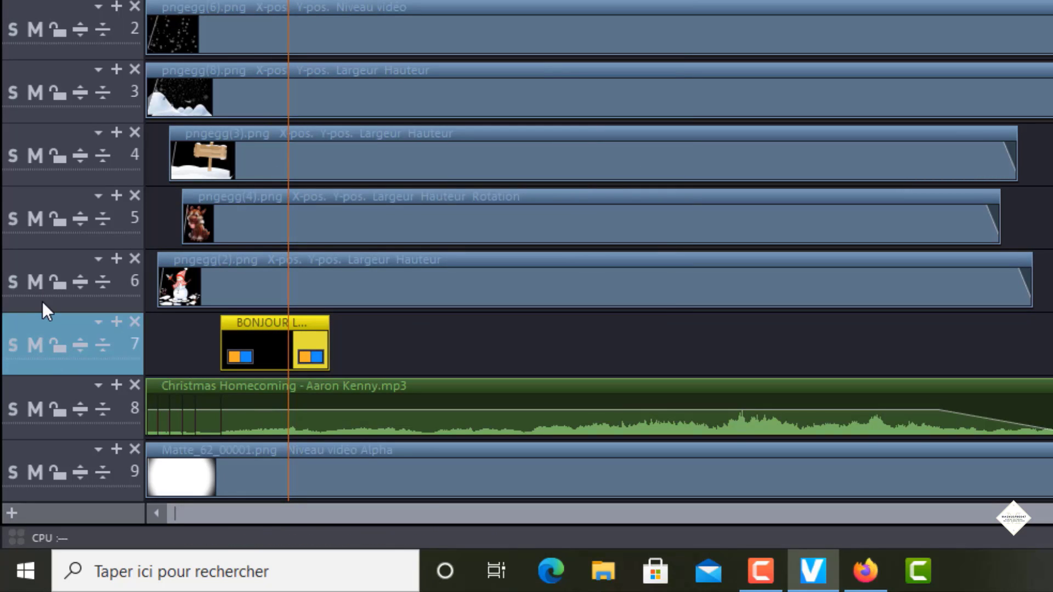
pyautogui.click(50, 263)
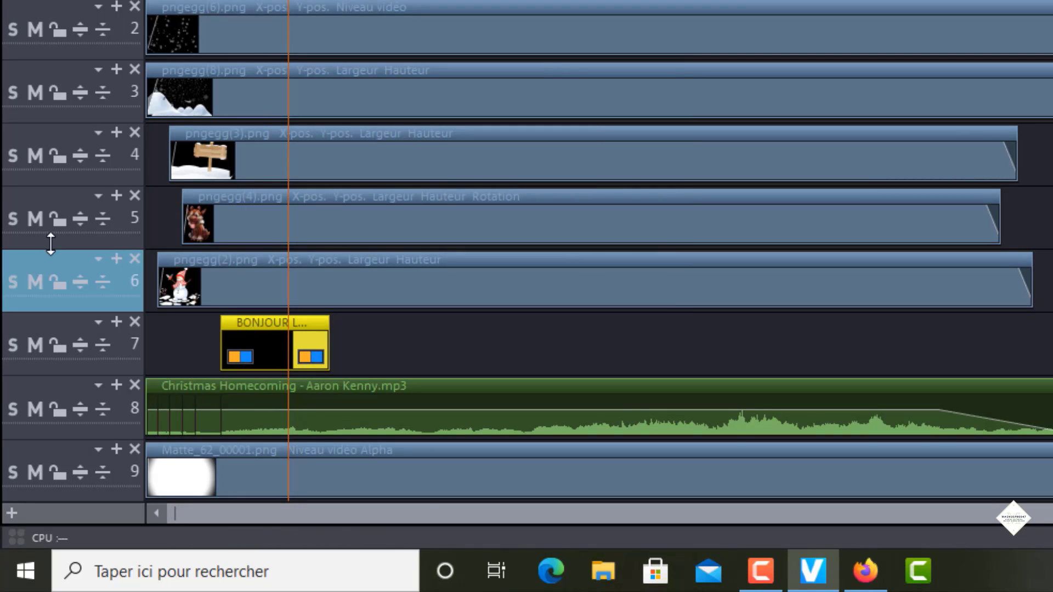
pyautogui.click(56, 326)
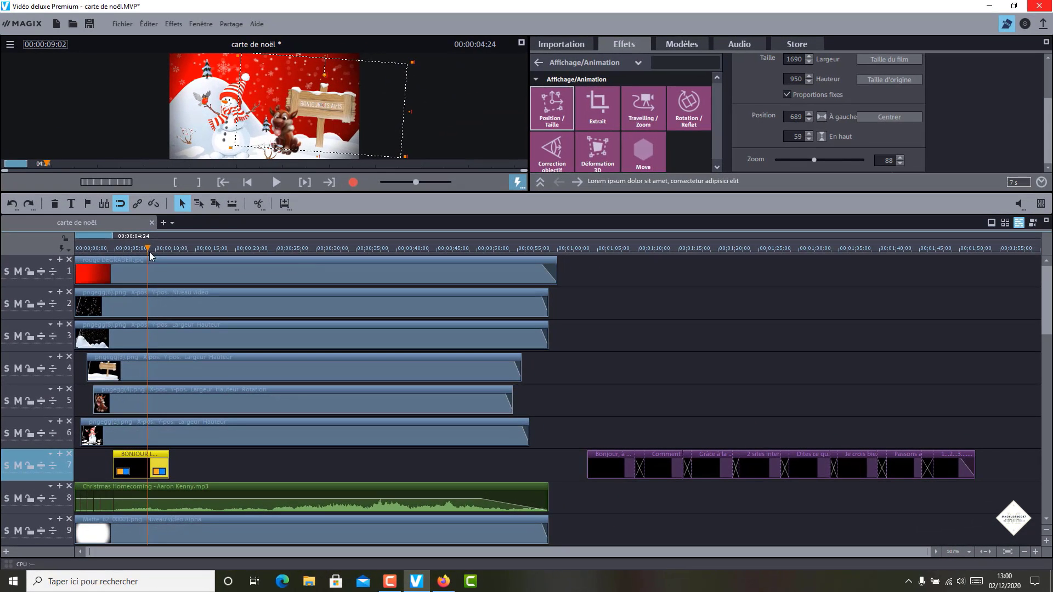
pyautogui.moveTo(148, 249); pyautogui.dragTo(163, 249)
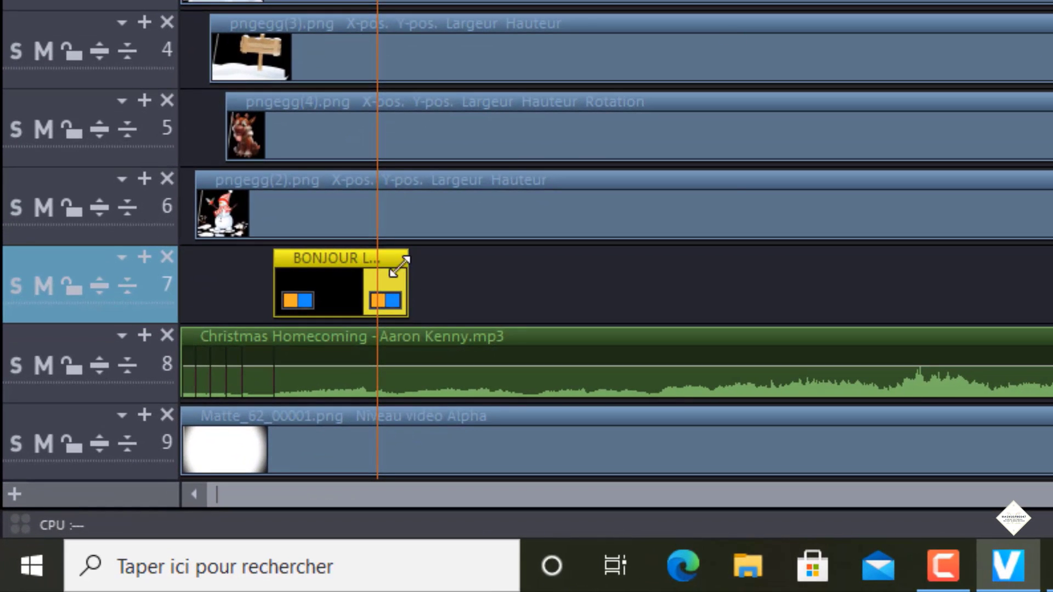
pyautogui.rightClick(436, 277)
pyautogui.click(508, 301)
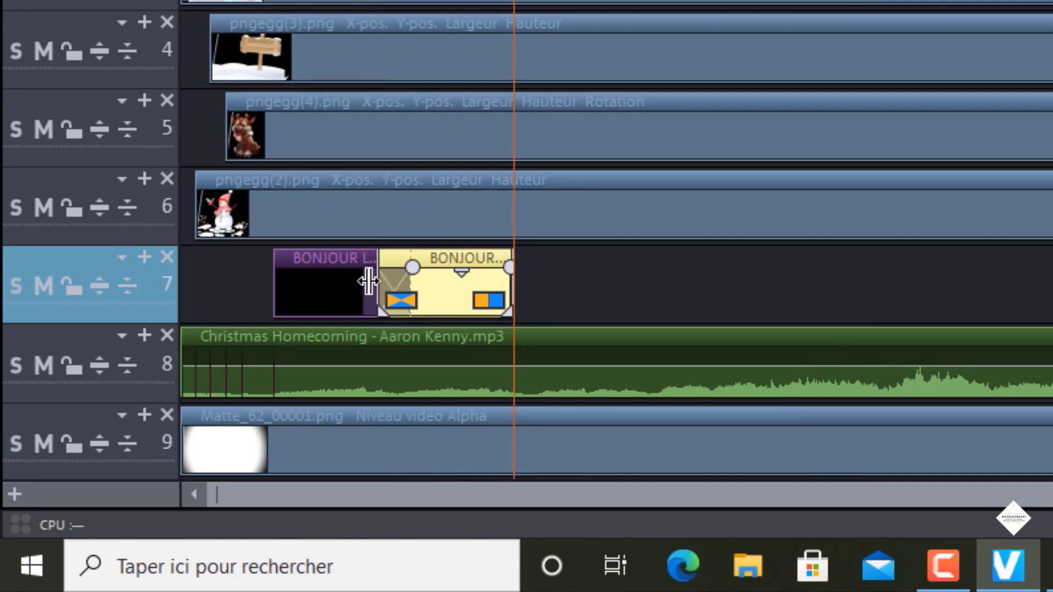
# Paste another copy of the title on track 7 at 00:00:15:24, and delete all the BONJOUR LES AMIS titles.
pyautogui.moveTo(514, 1); pyautogui.dragTo(473, 1)
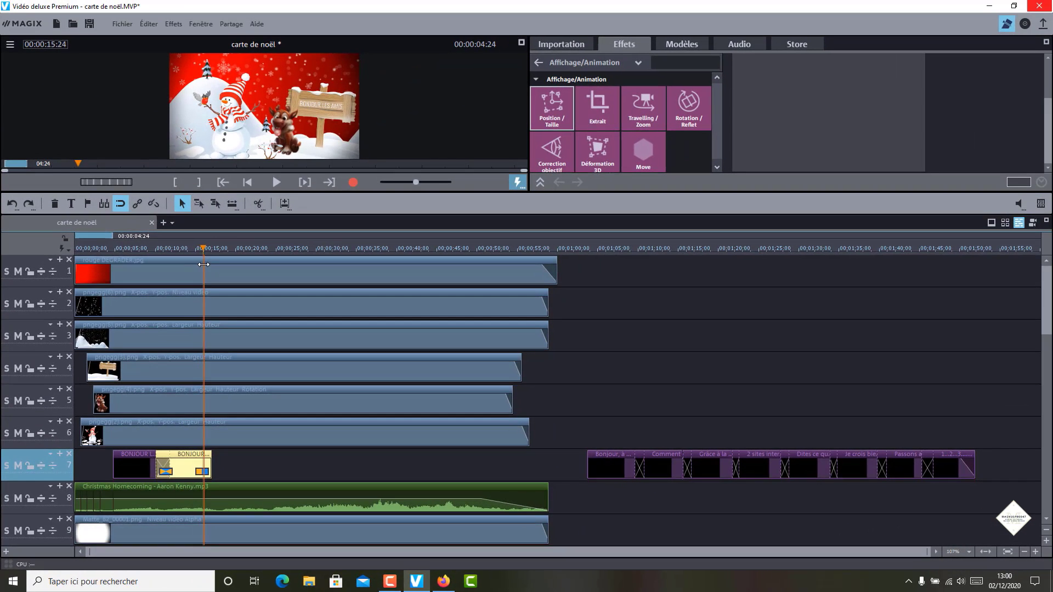
pyautogui.moveTo(200, 264); pyautogui.dragTo(202, 263)
pyautogui.hotkey('ctrl', 'v')
pyautogui.moveTo(293, 467); pyautogui.dragTo(113, 473)
pyautogui.press('Delete')
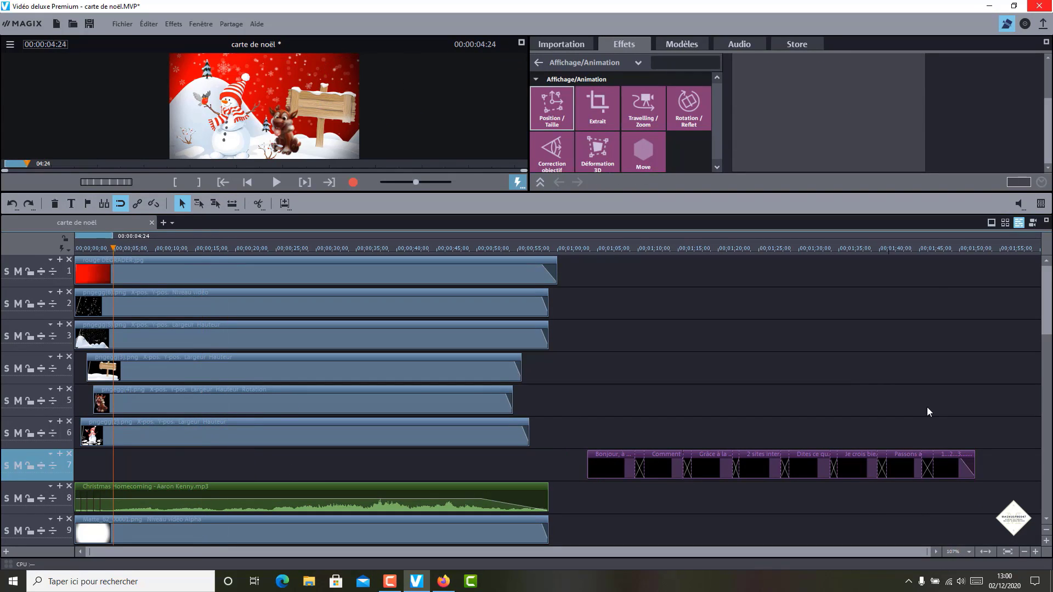
# Move the whole group of prepared greeting titles on track 7 back to start at the 00:00:04:24 marker.
pyautogui.moveTo(1000, 468); pyautogui.dragTo(146, 465)
pyautogui.click(584, 247)
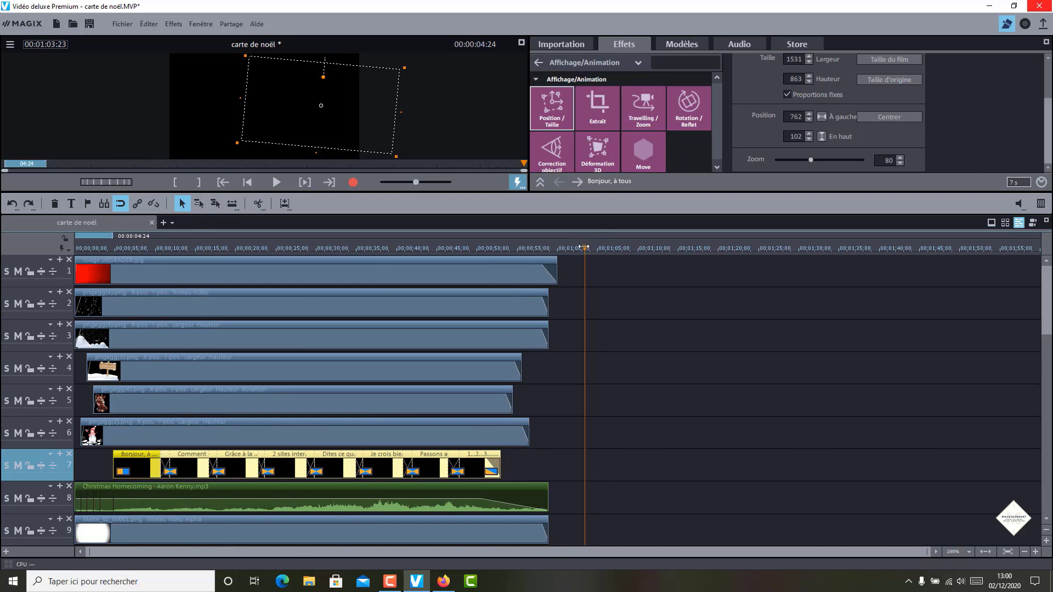
# Go to 00:00:51:04 near the end of the last title and examine where the image layers on tracks 2 to 6 end.
pyautogui.moveTo(584, 248); pyautogui.dragTo(484, 249)
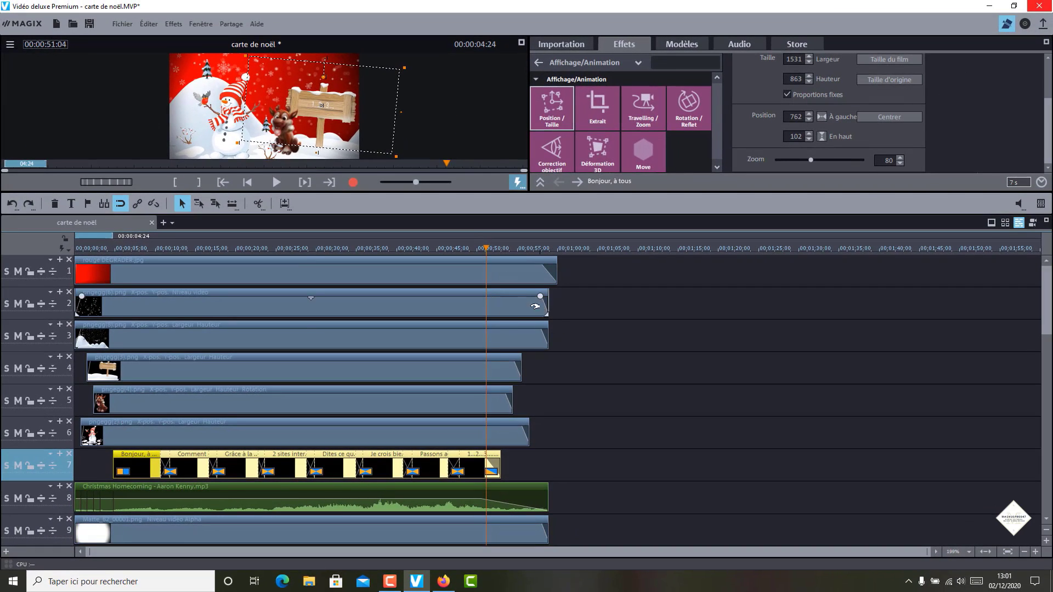
pyautogui.click(500, 434)
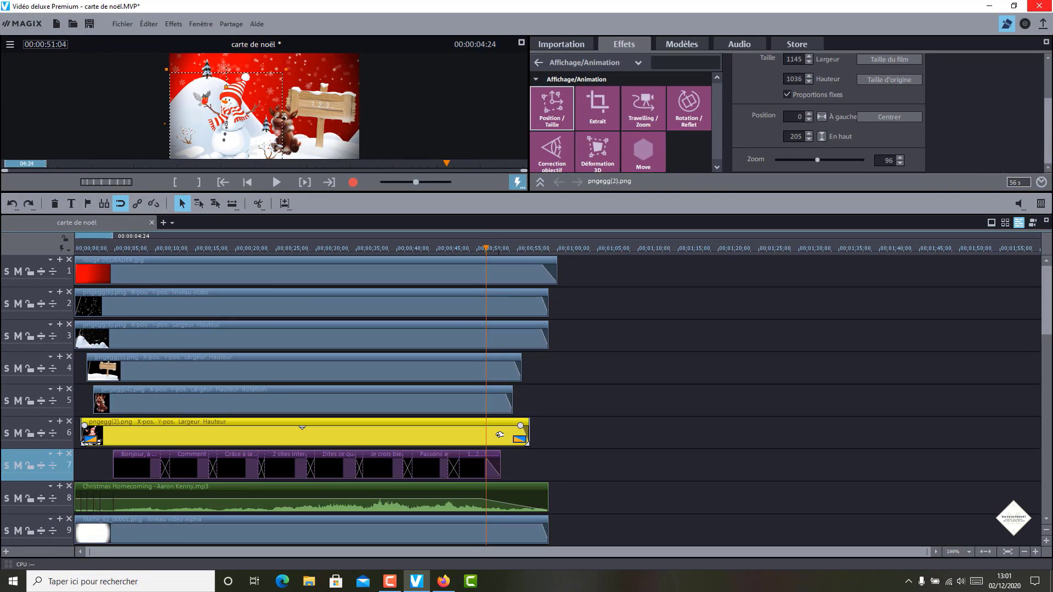
pyautogui.click(496, 404)
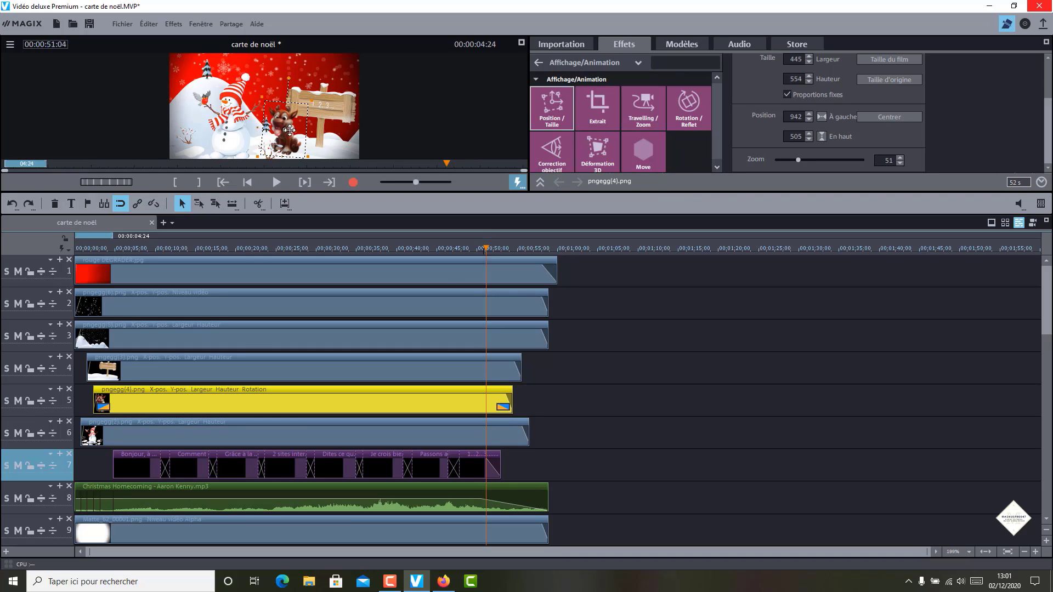
pyautogui.click(502, 369)
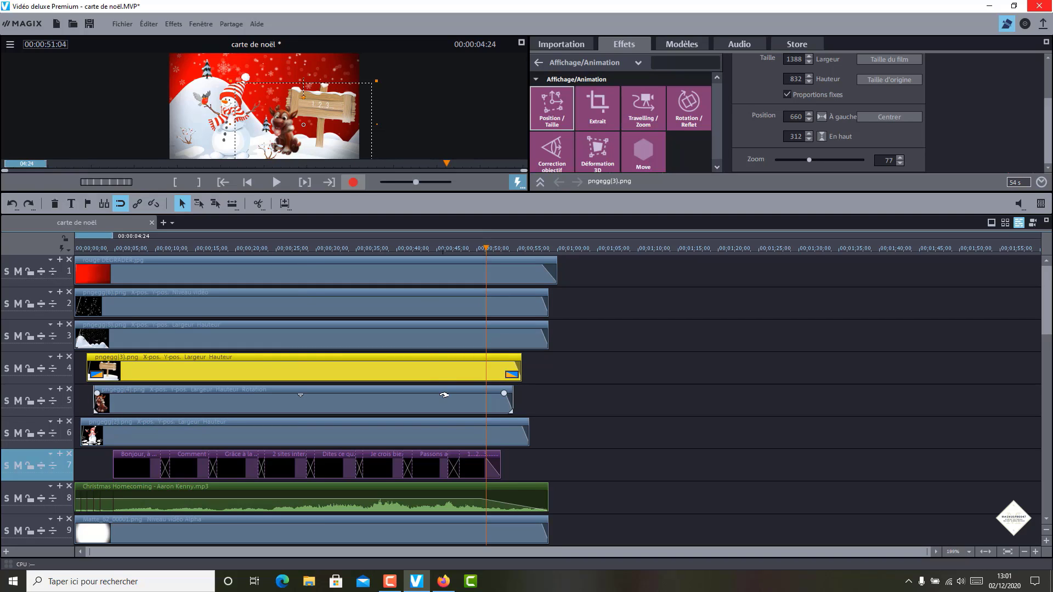
pyautogui.click(491, 428)
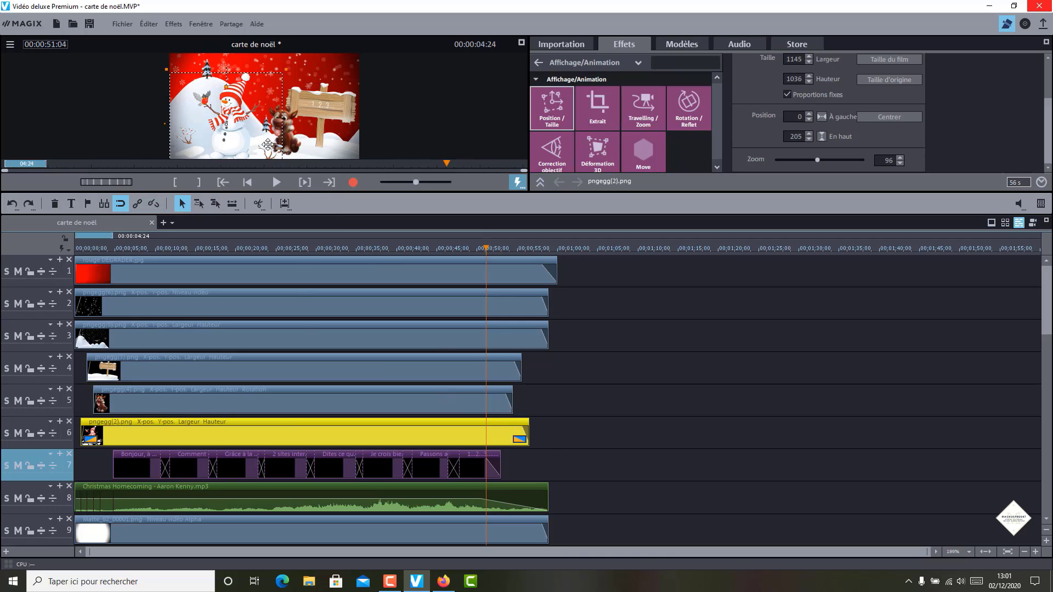
pyautogui.moveTo(572, 322); pyautogui.dragTo(525, 335)
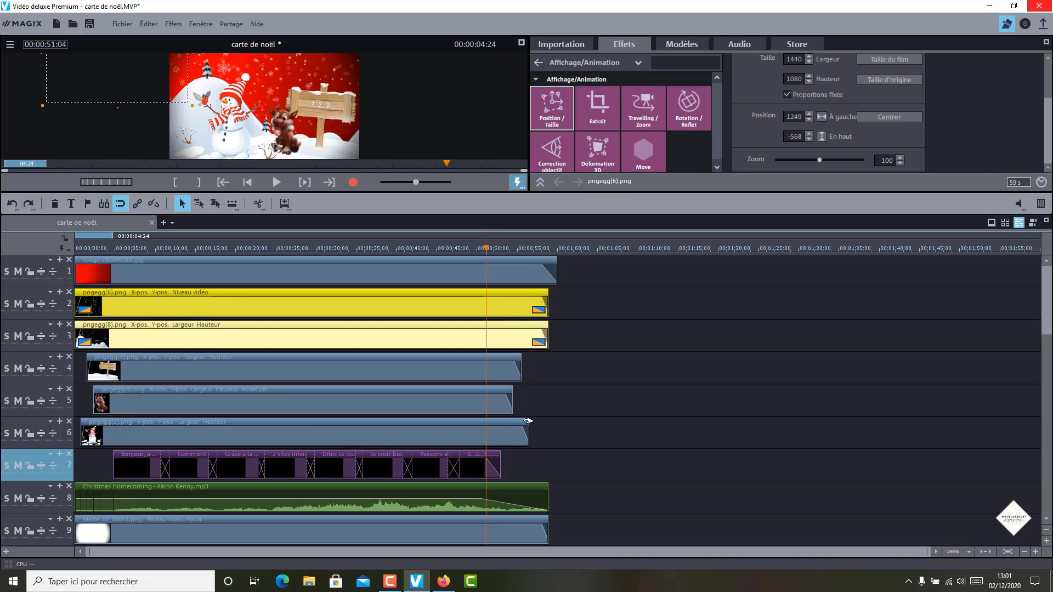
# Lengthen the fade-out of the pngegg(4).png clip on track 5 so that it starts at about 00:00:53:01.
pyautogui.click(516, 253)
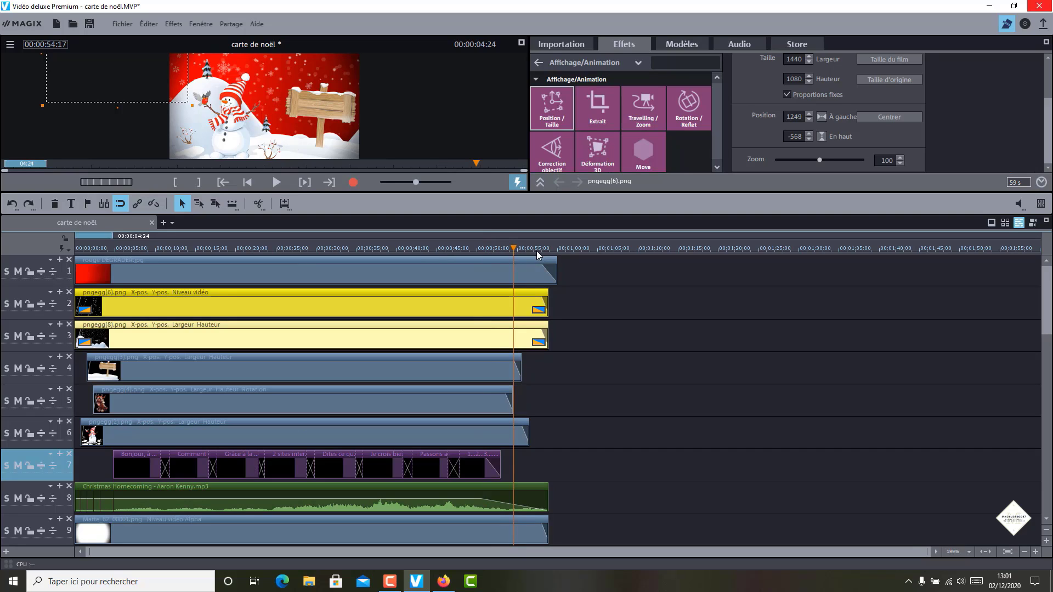
pyautogui.moveTo(513, 246); pyautogui.dragTo(485, 246)
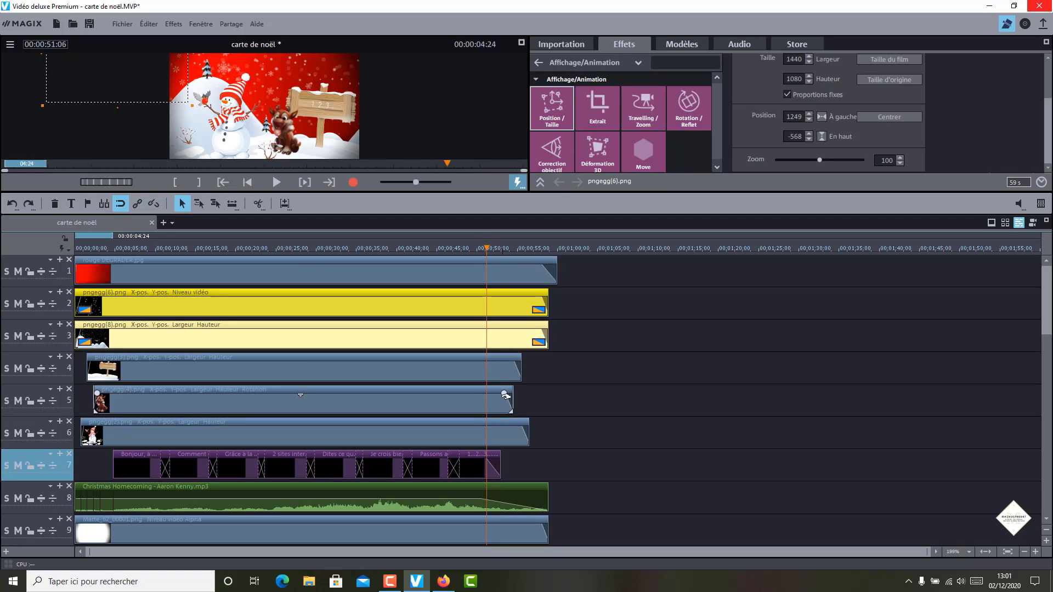
pyautogui.moveTo(487, 250); pyautogui.dragTo(500, 252)
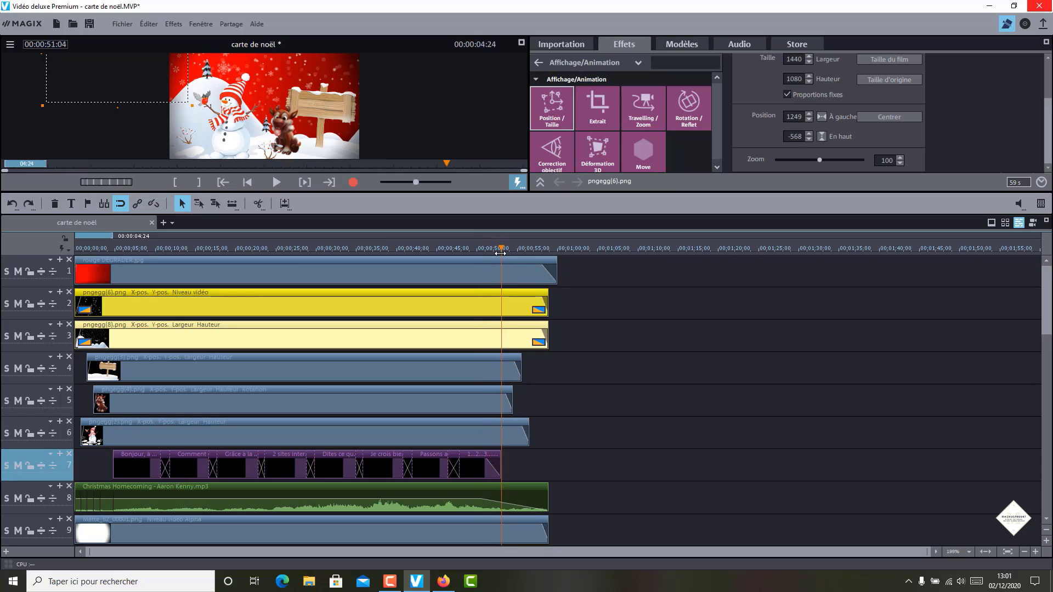
pyautogui.click(499, 394)
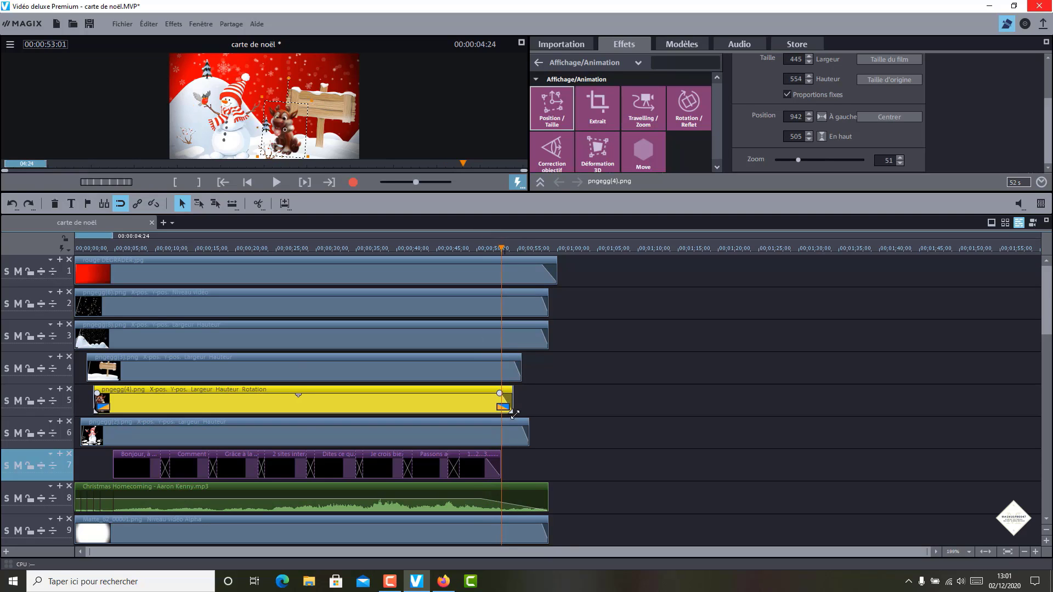
# Scrub from 00:00:55:19 to 00:00:59:00 to examine how the remaining layers disappear at the end of the card.
pyautogui.click(524, 249)
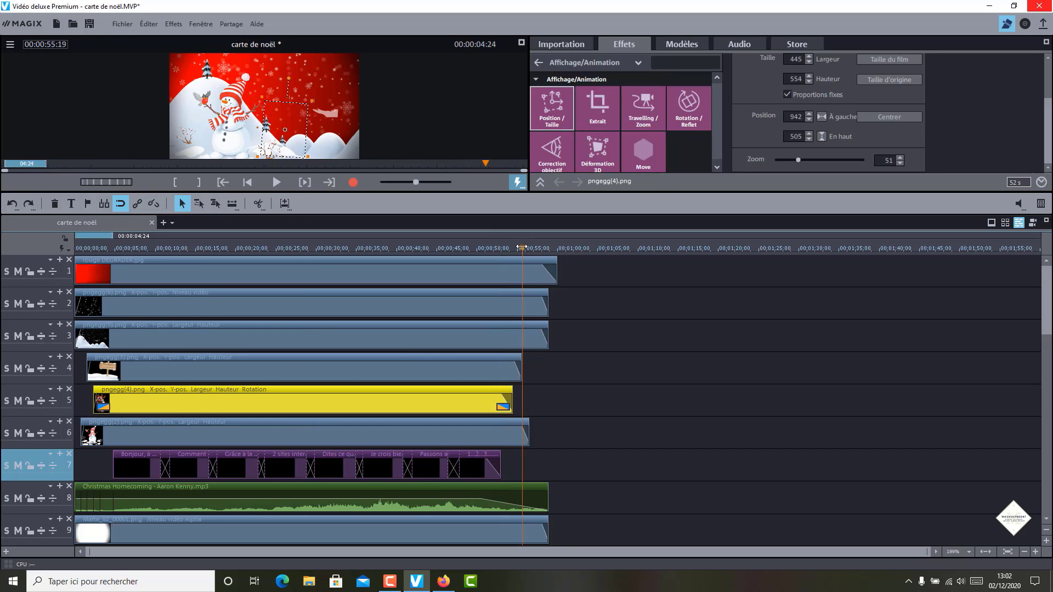
pyautogui.moveTo(521, 248); pyautogui.dragTo(549, 342)
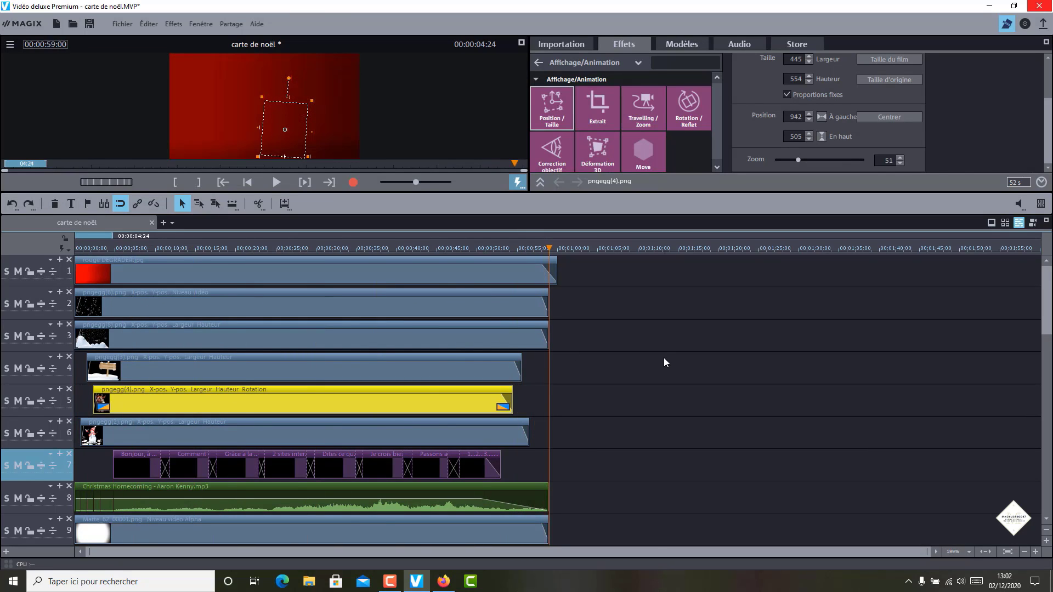